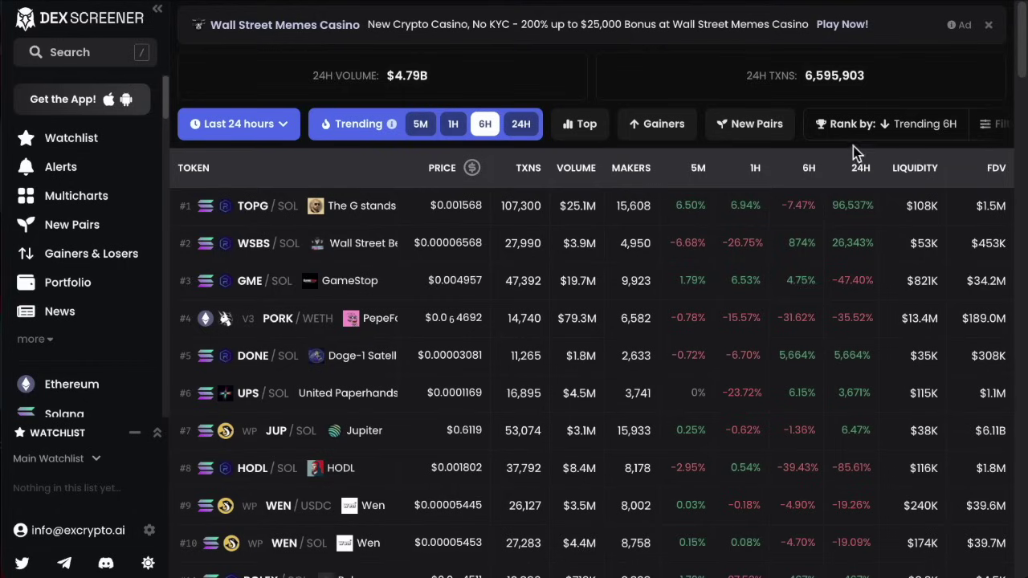
- Filter the trending token list to the Solana platform only and apply the filter
scroll(898, 140, "right", 1)
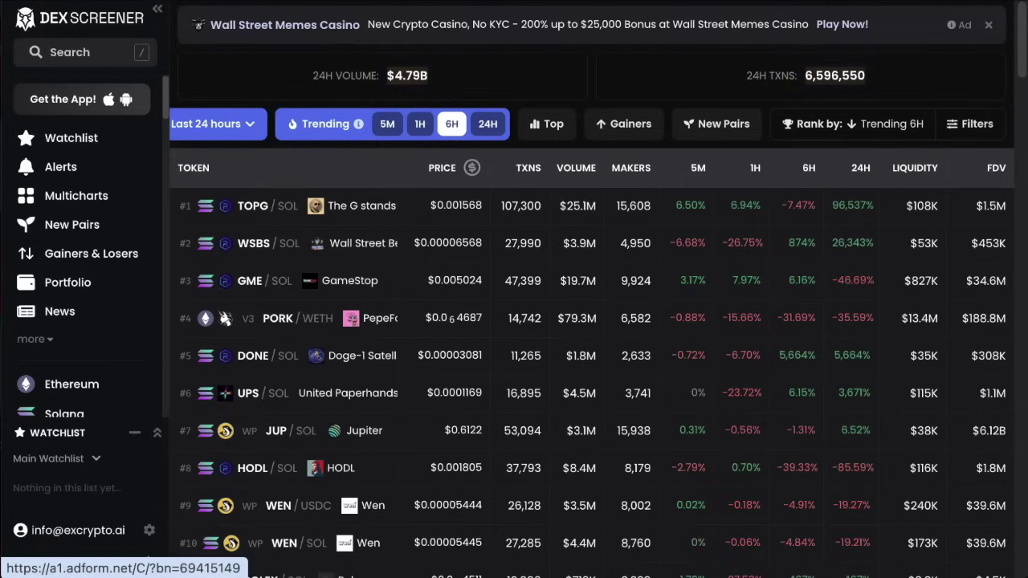
left_click(977, 128)
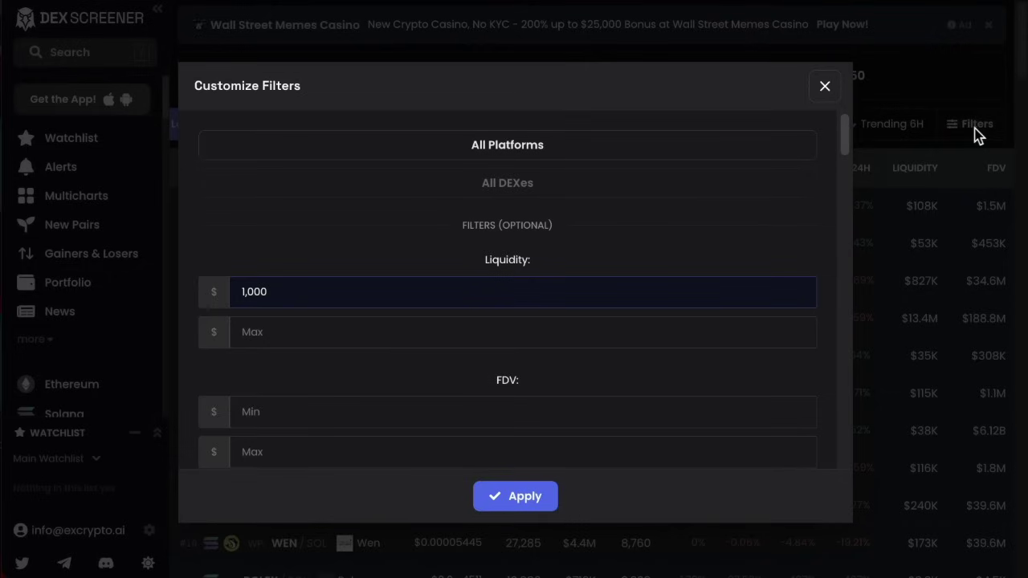
left_click(516, 151)
scroll(883, 387, "down", 5)
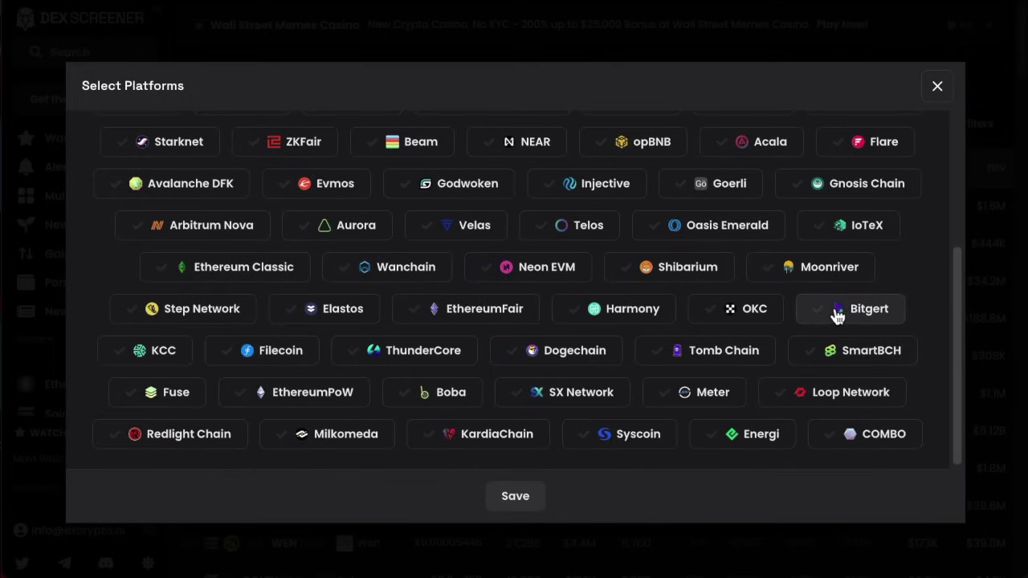
scroll(755, 267, "up", 5)
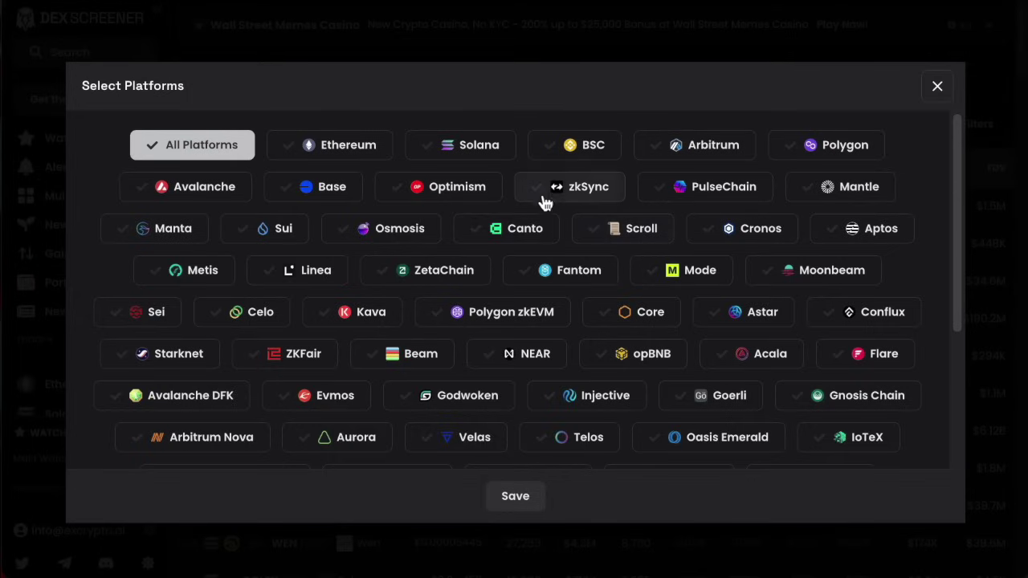
left_click(468, 157)
left_click(518, 500)
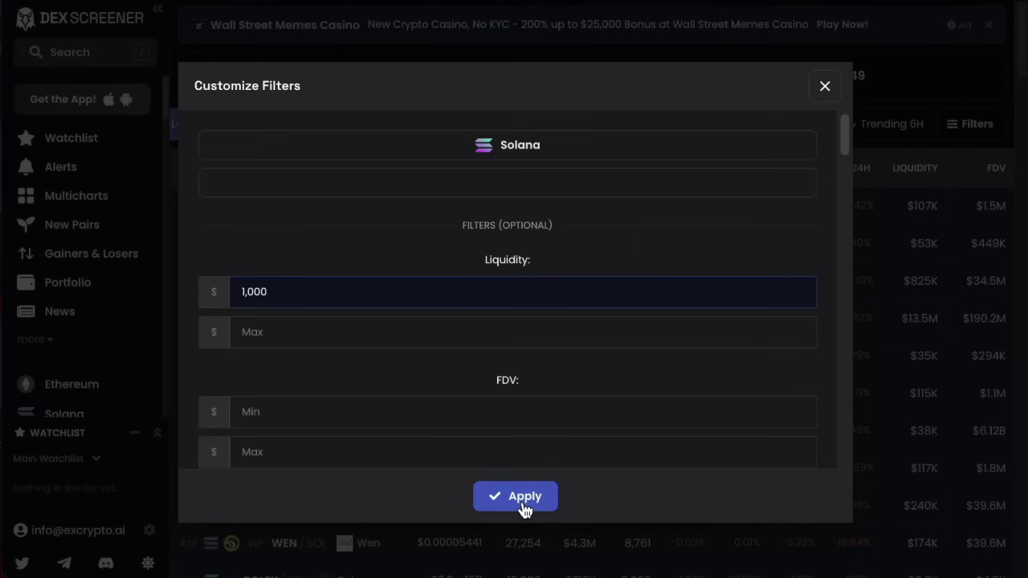
left_click(524, 492)
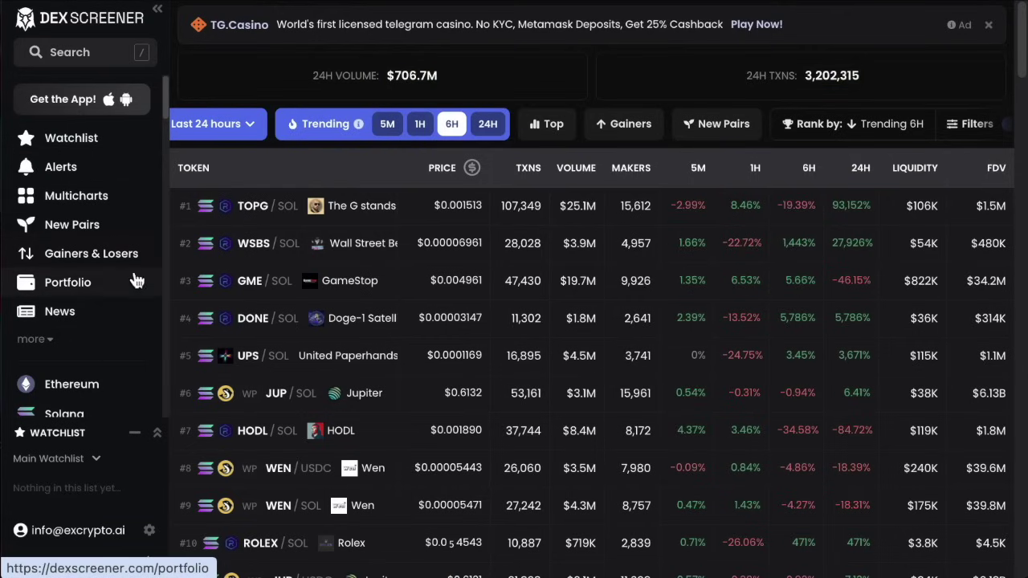
- Expand the navigation list, open Multicharts and search for gme to add a chart, reviewing the charts on the page
left_click(76, 345)
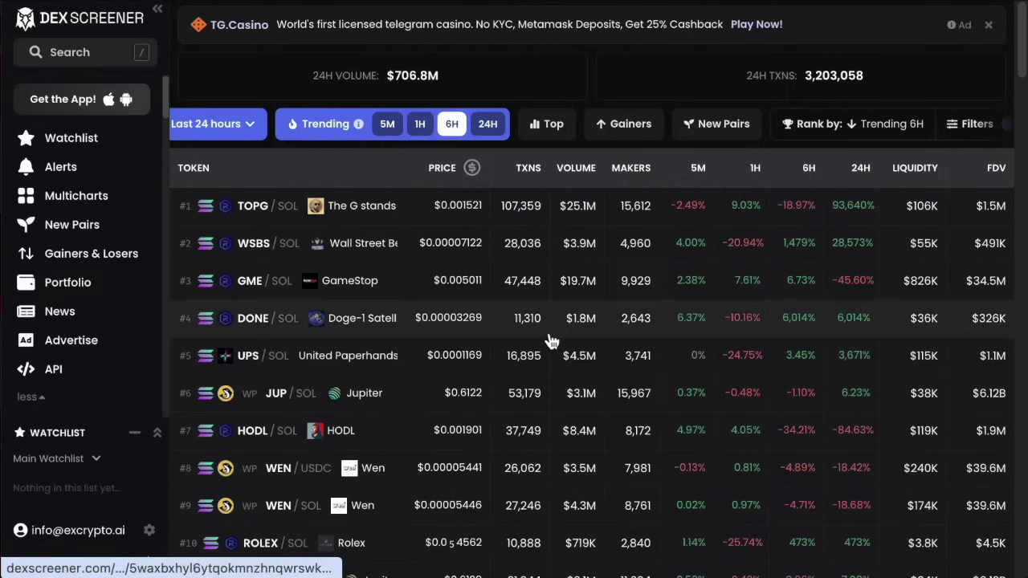
left_click(77, 196)
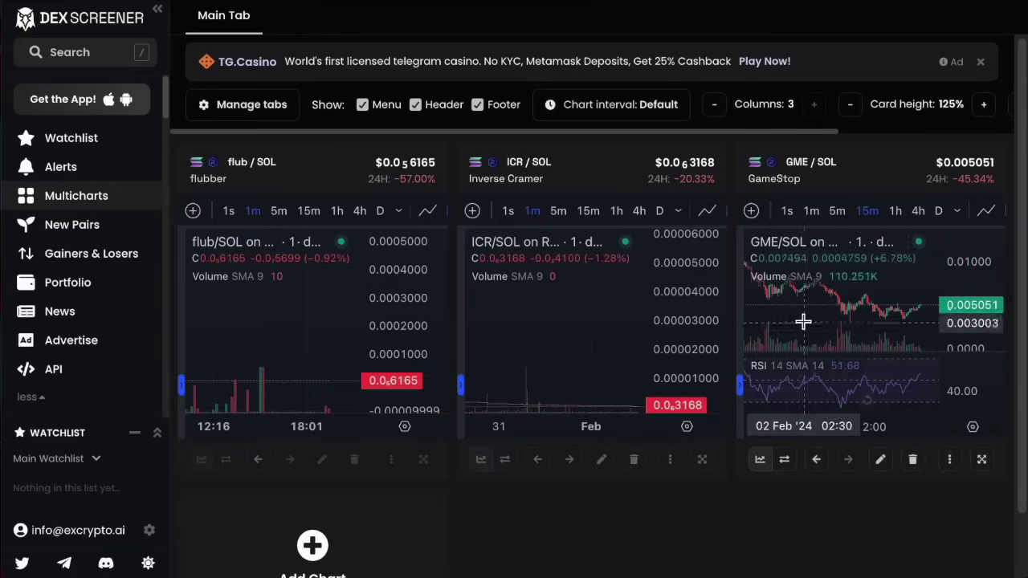
left_click(312, 545)
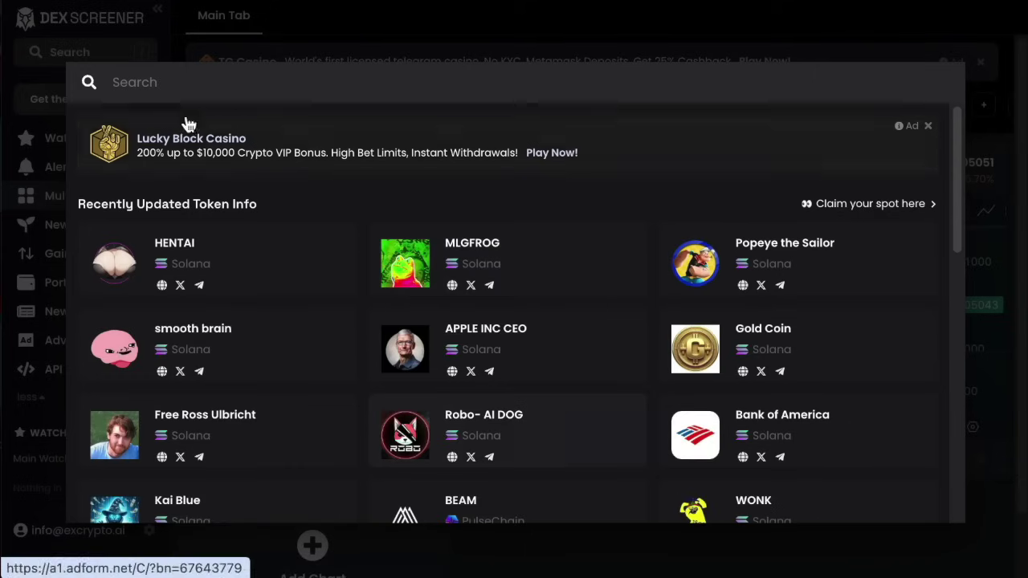
type("gme")
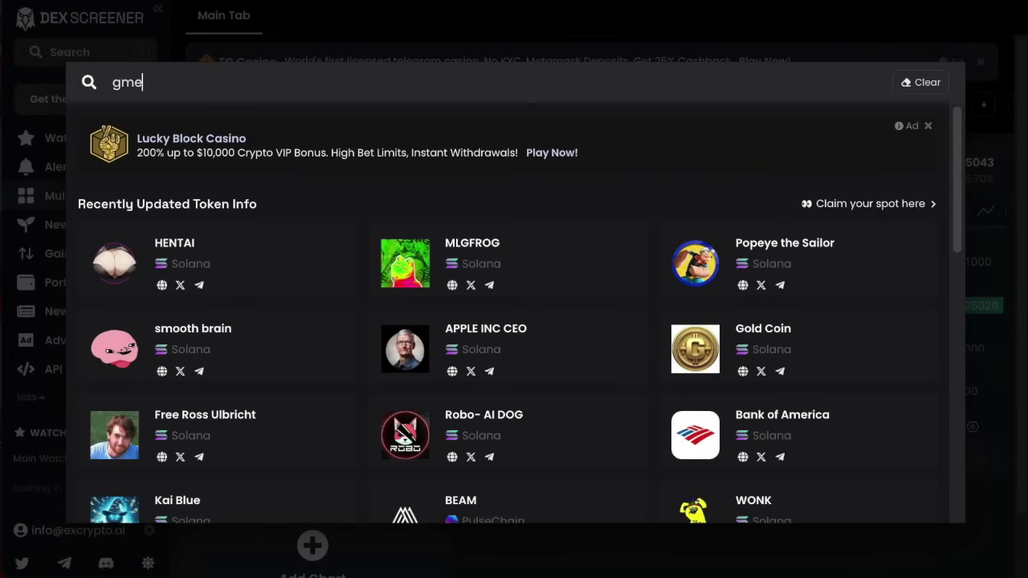
left_click(489, 249)
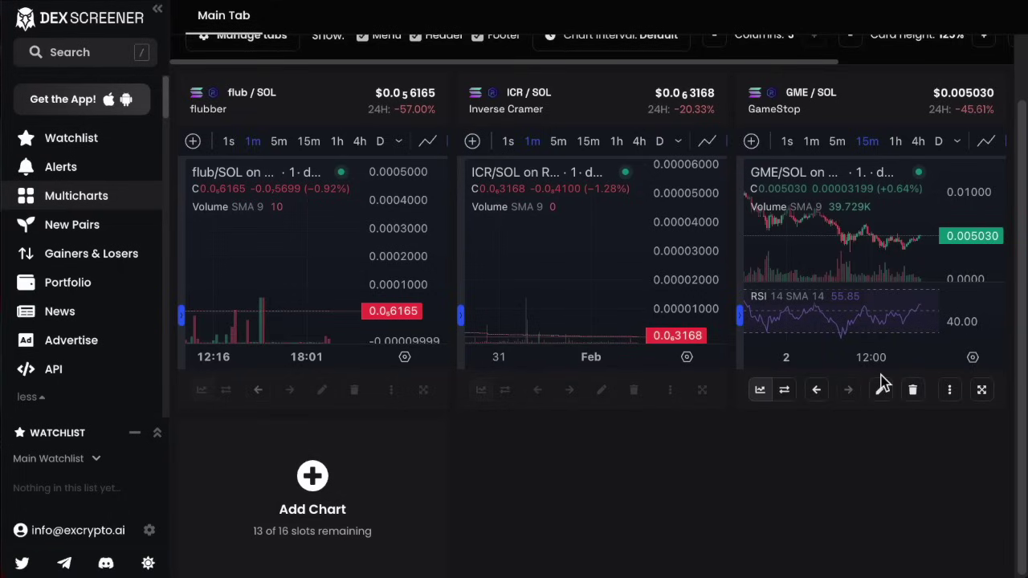
scroll(879, 256, "down", 2)
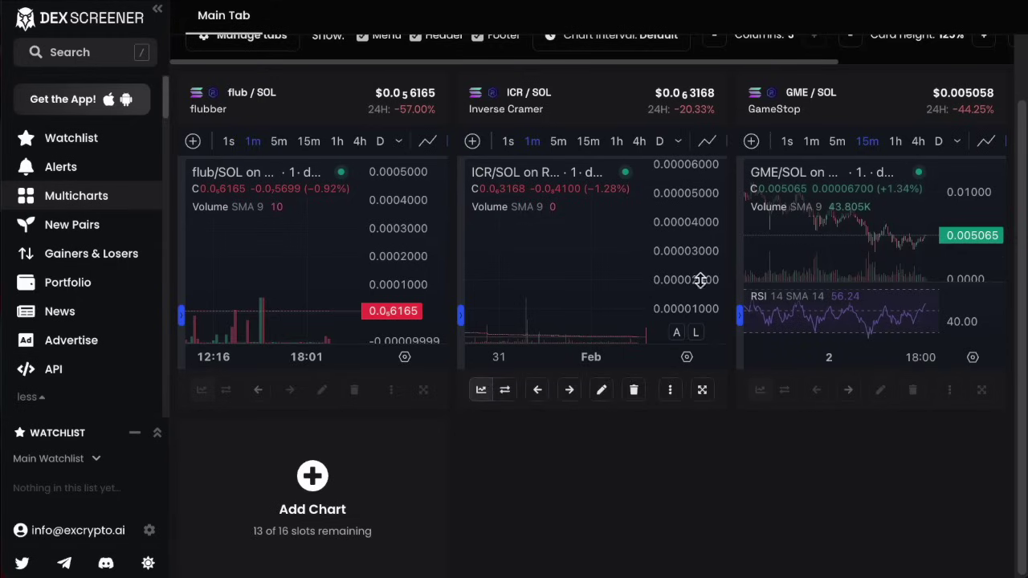
scroll(901, 269, "up", 3)
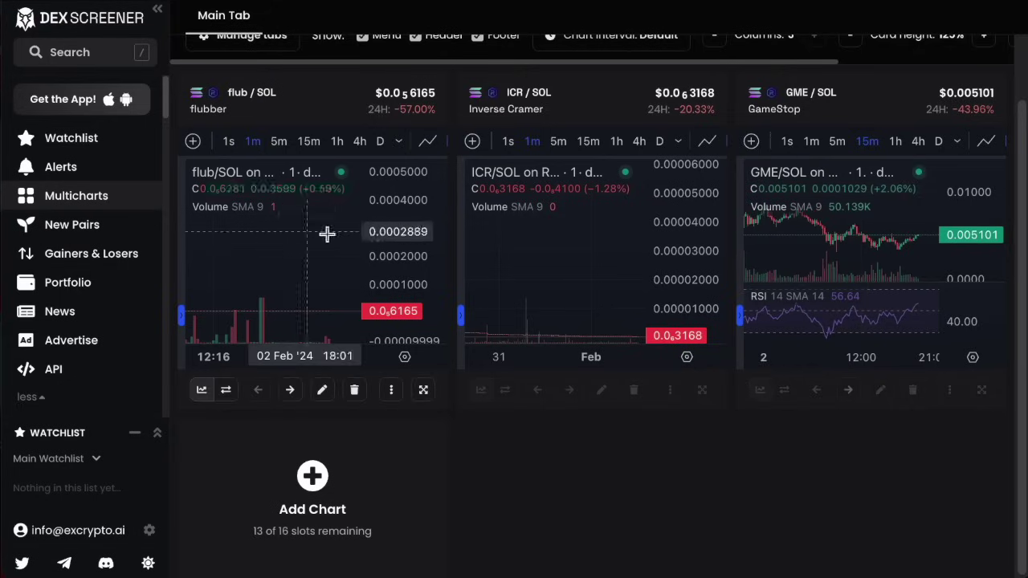
- List the 24-hour losers across all chains and view the GME/SOL pair on Orca in a separate tab before returning to the list
left_click(110, 260)
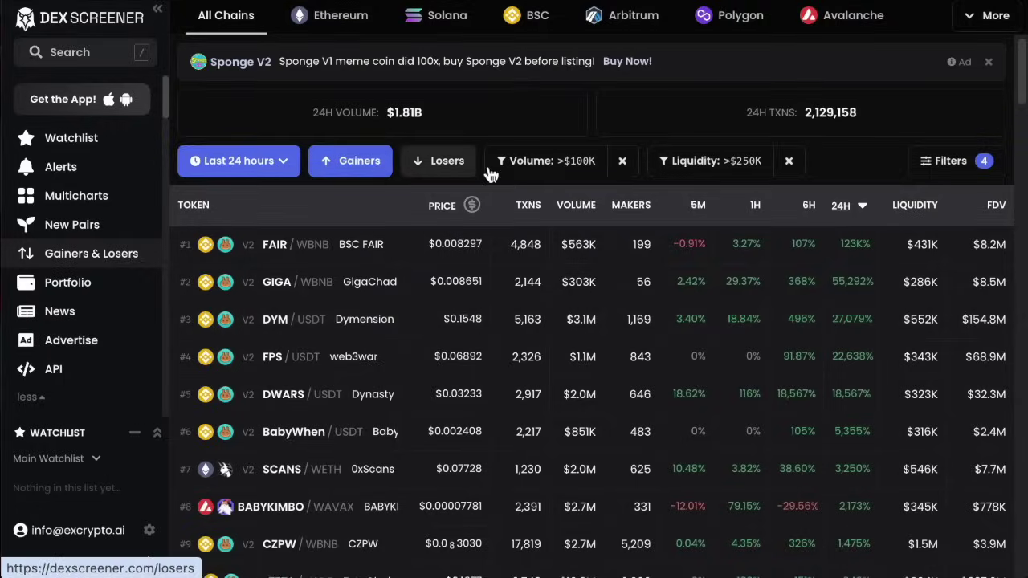
left_click(444, 167)
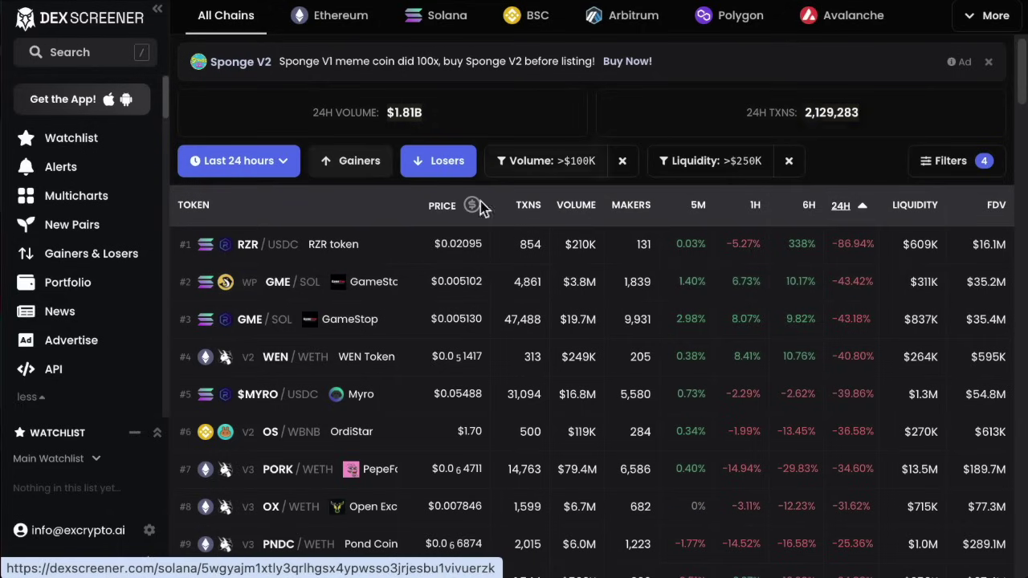
right_click(373, 289)
left_click(393, 295)
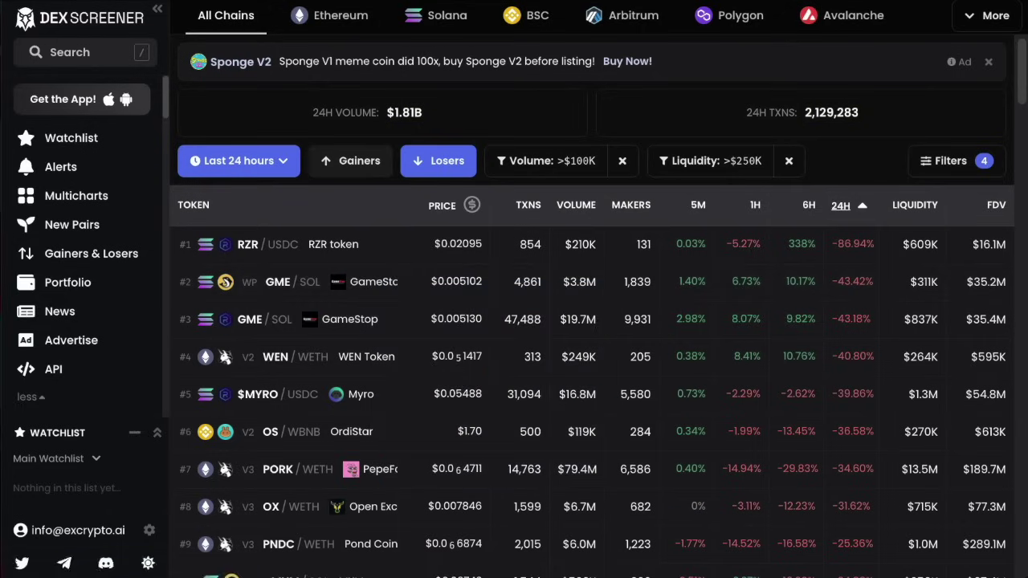
key("ctrl+Tab")
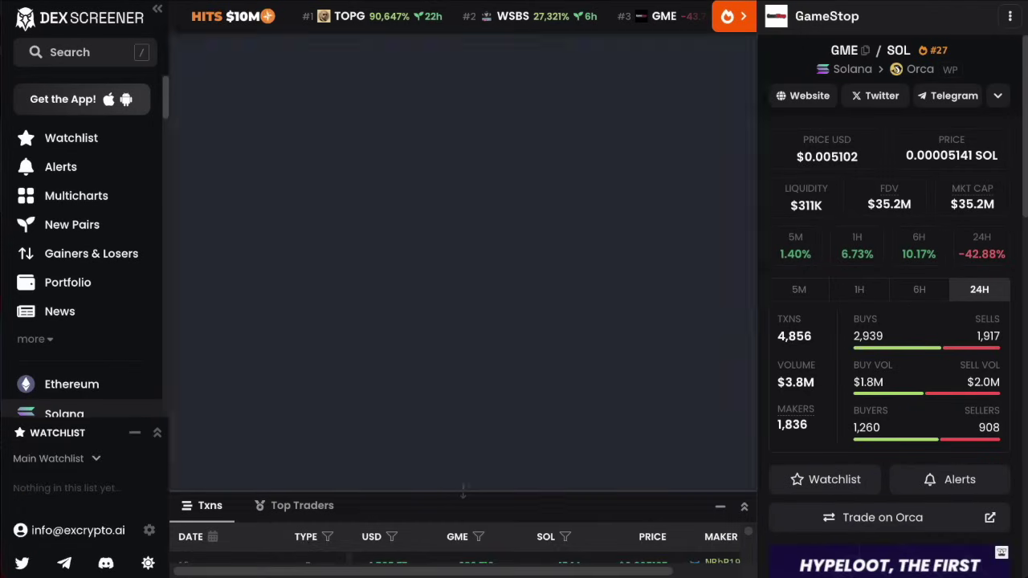
key("ctrl+shift+Tab")
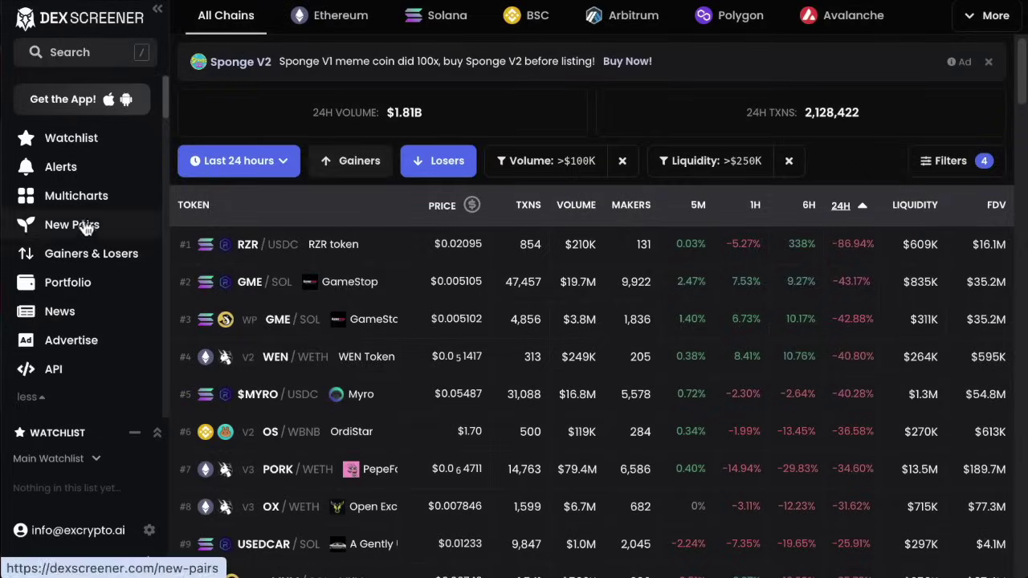
- Open the New Pairs list and sort it by age with the youngest pairs first
left_click(85, 226)
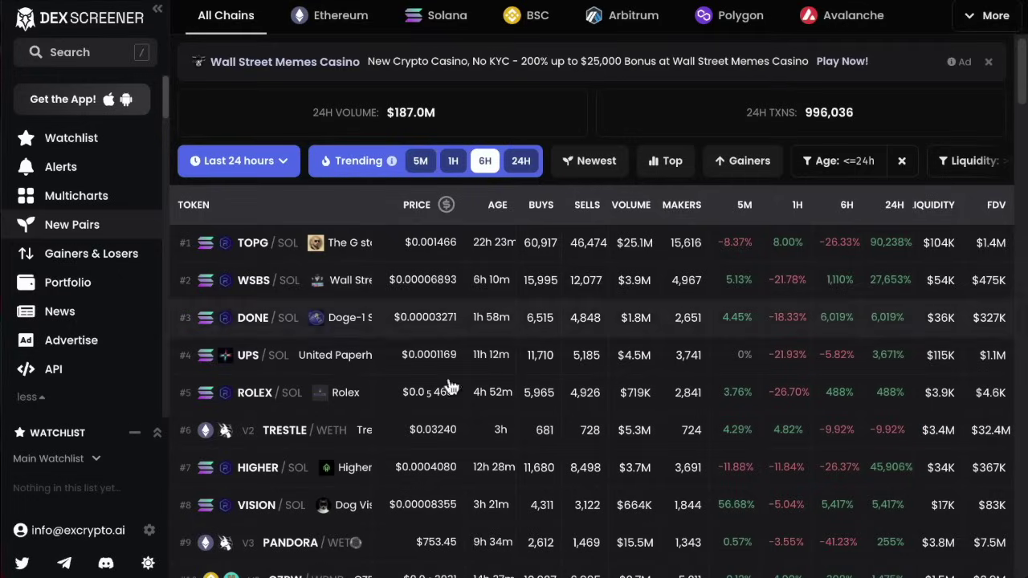
left_click(480, 210)
left_click(480, 211)
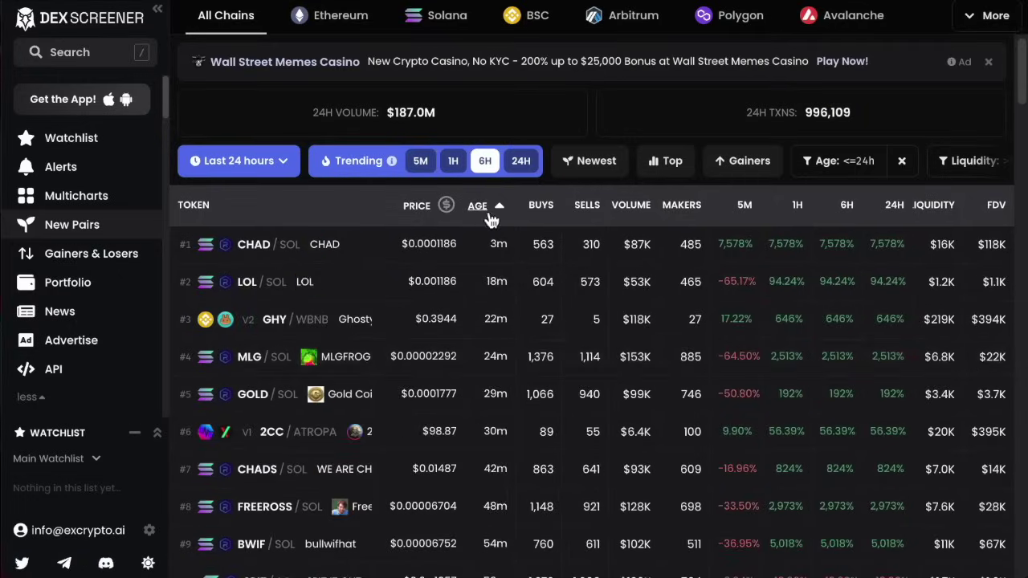
- Browse the age-sorted new pairs down to the end of the list and request pairs 101-200
scroll(488, 390, "down", 5)
scroll(492, 401, "down", 12)
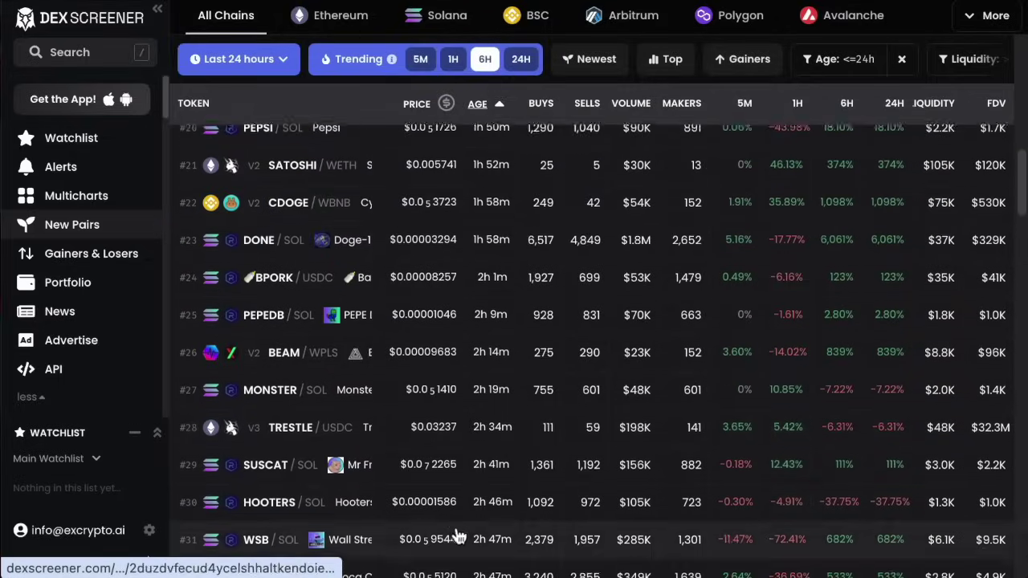
scroll(440, 464, "down", 10)
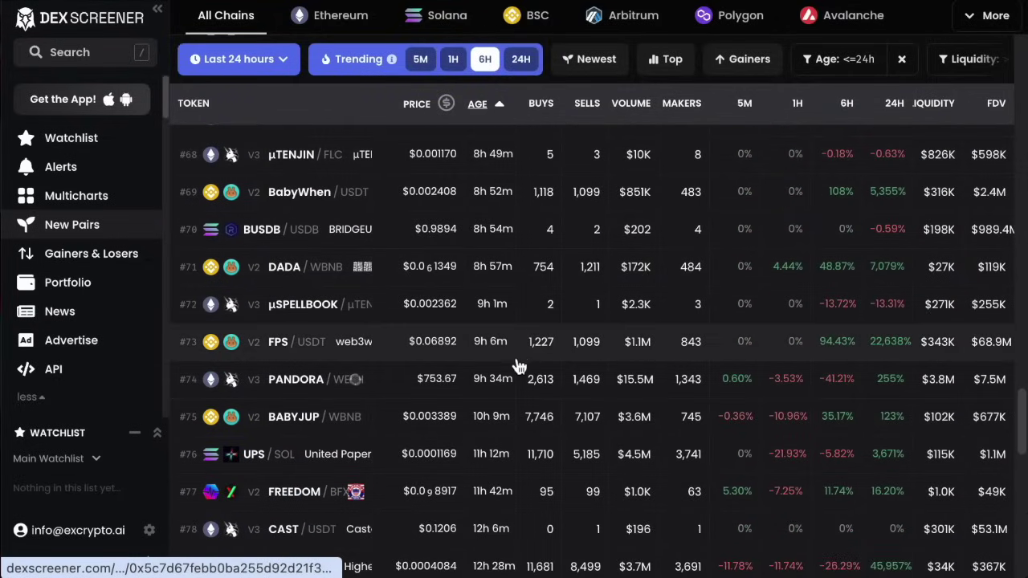
scroll(517, 370, "down", 9)
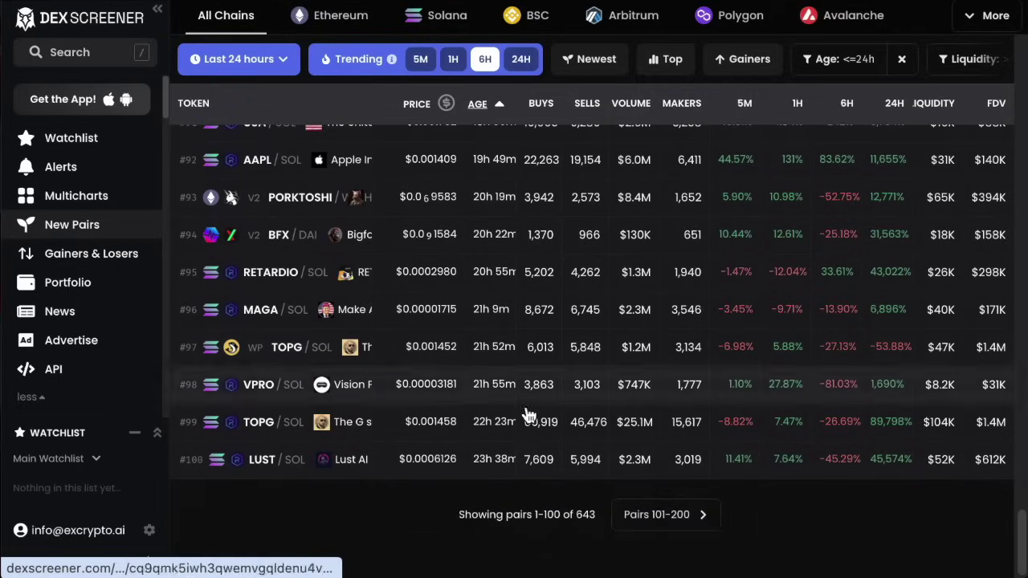
left_click(669, 518)
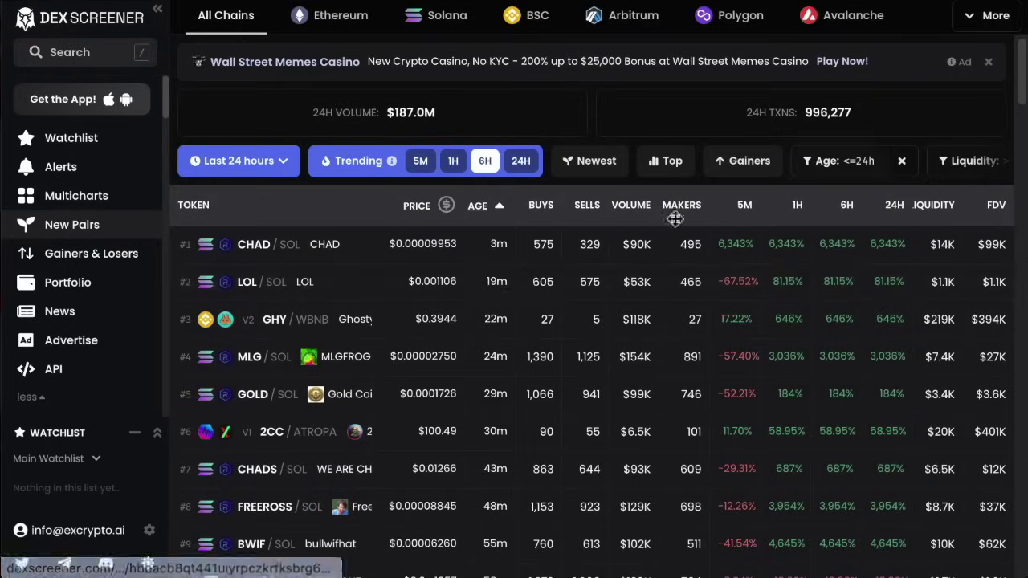
- Limit the new pairs to an age of <=1h and look over the listed tokens and remaining filters
left_click(827, 161)
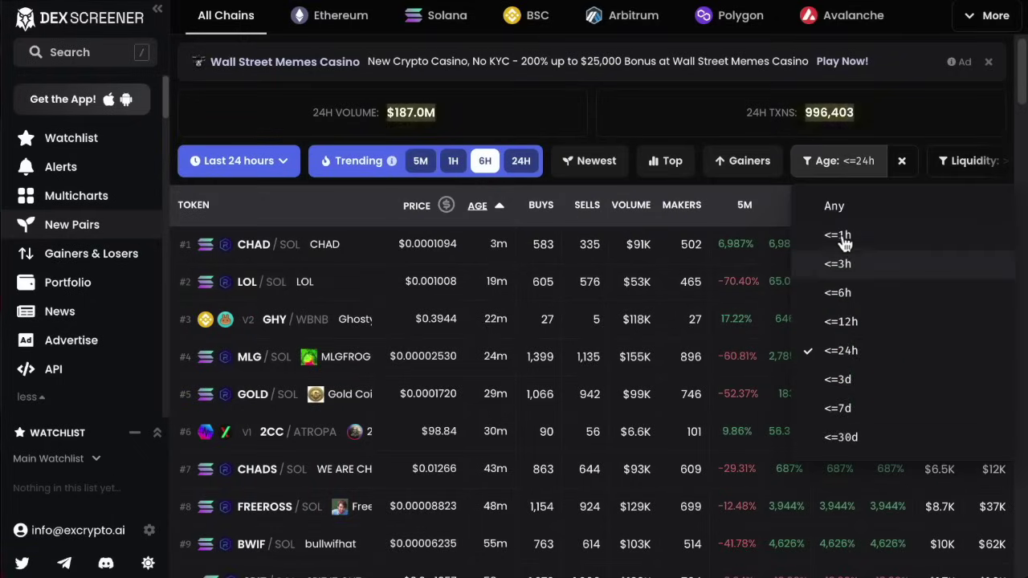
left_click(840, 235)
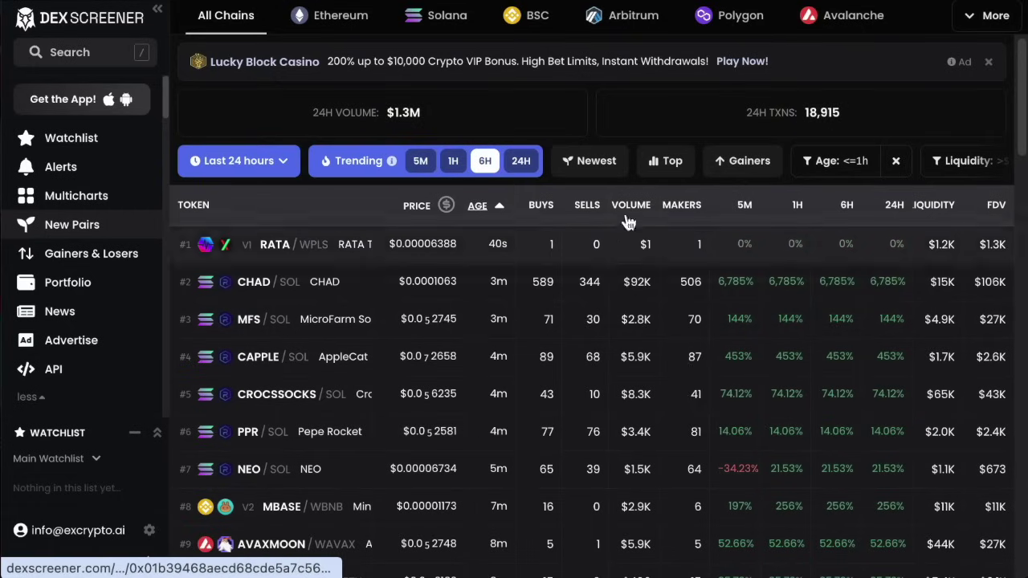
scroll(667, 167, "right", 3)
scroll(671, 167, "right", 3)
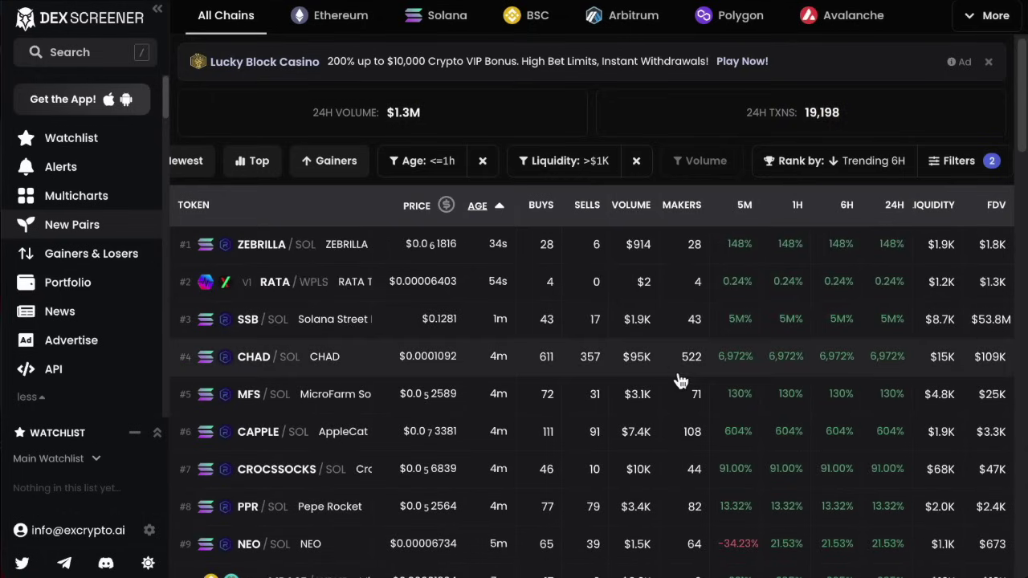
scroll(613, 251, "down", 1)
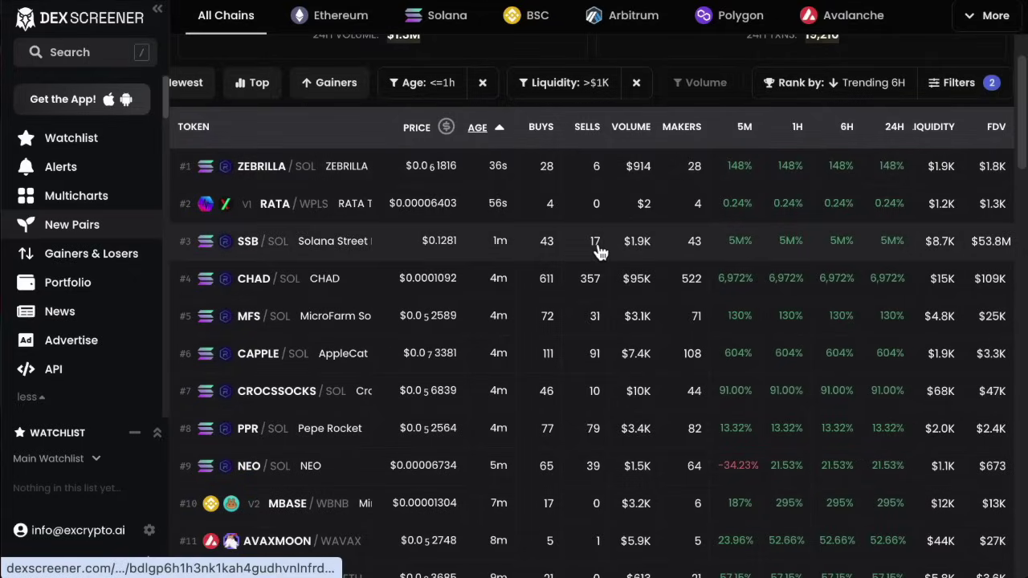
- Set the new pairs' age filter to <=24h and their liquidity filter to >$50K
left_click(439, 85)
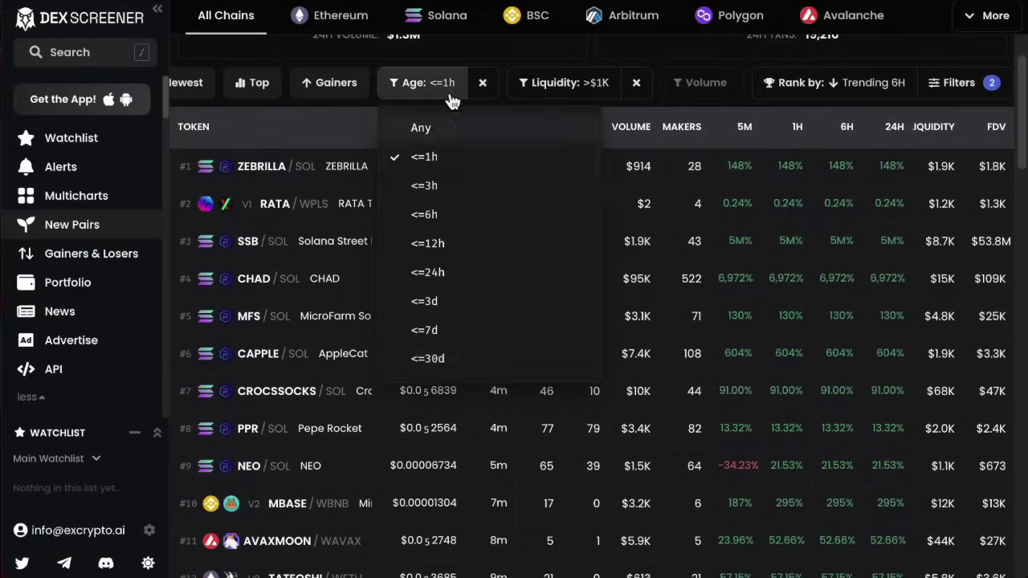
left_click(477, 279)
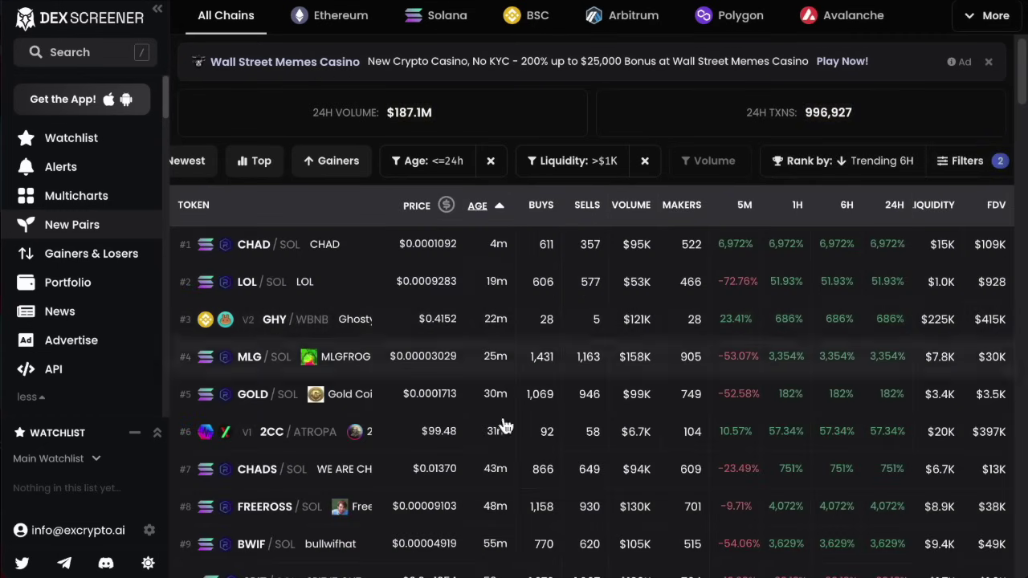
left_click(551, 177)
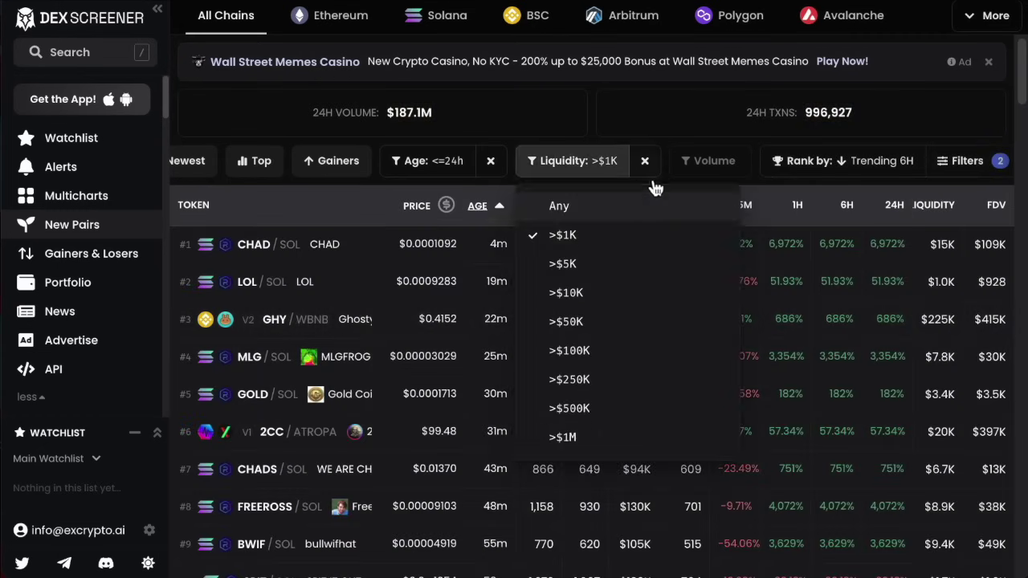
left_click(627, 330)
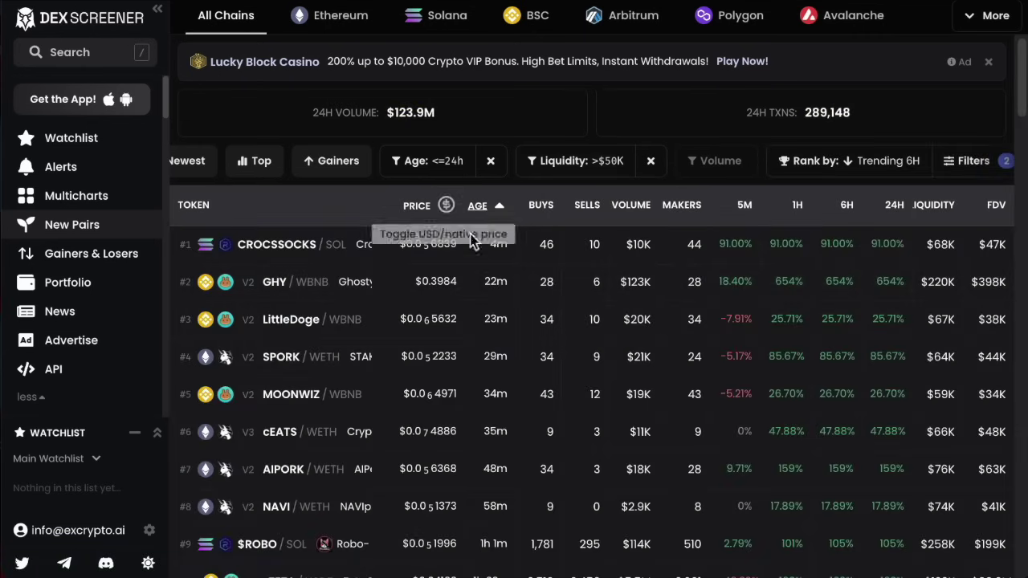
- Restrict the filtered new pairs to the Solana platform and apply the filters
scroll(803, 193, "down", 1)
left_click(967, 138)
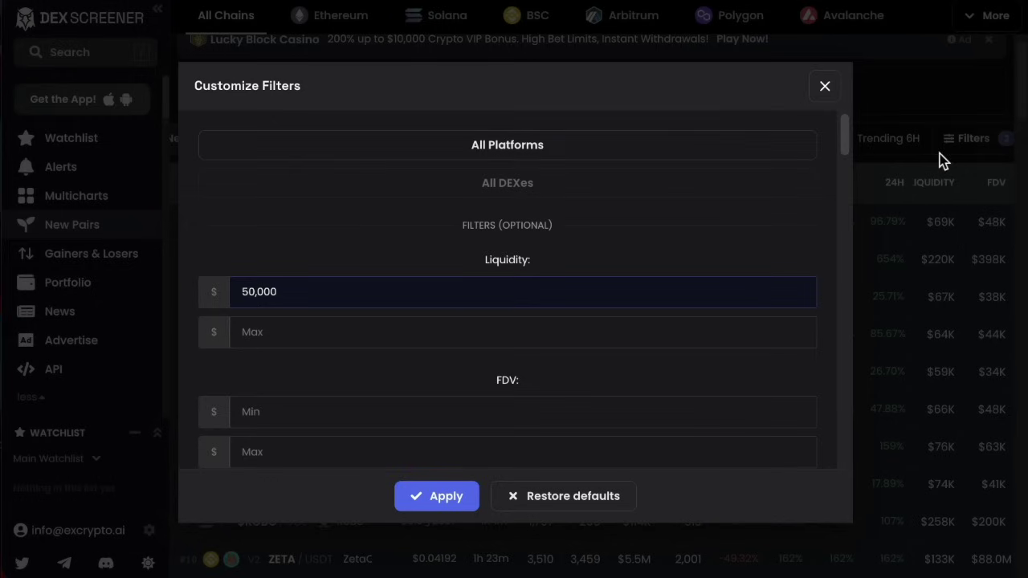
left_click(536, 153)
left_click(438, 154)
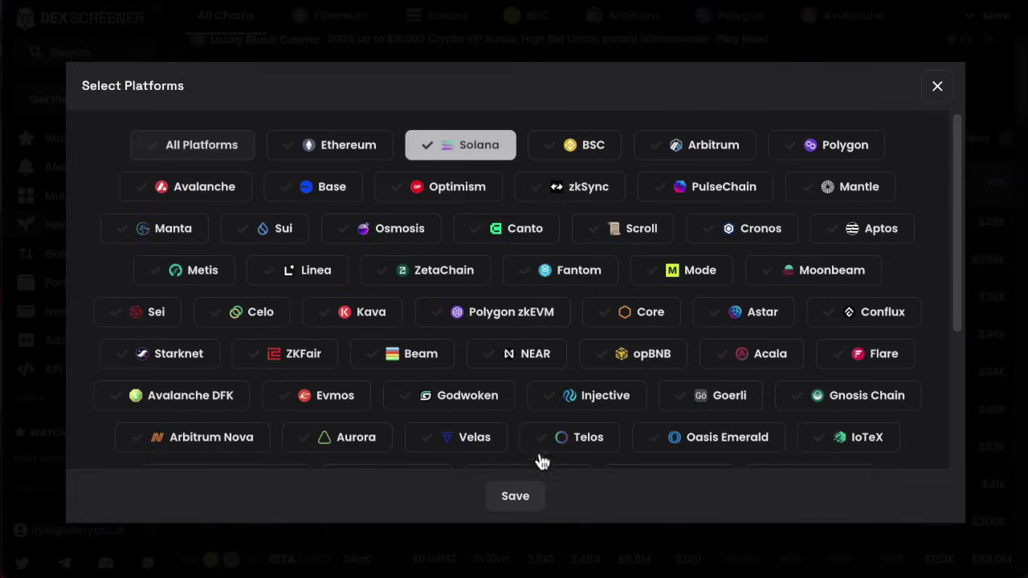
left_click(524, 505)
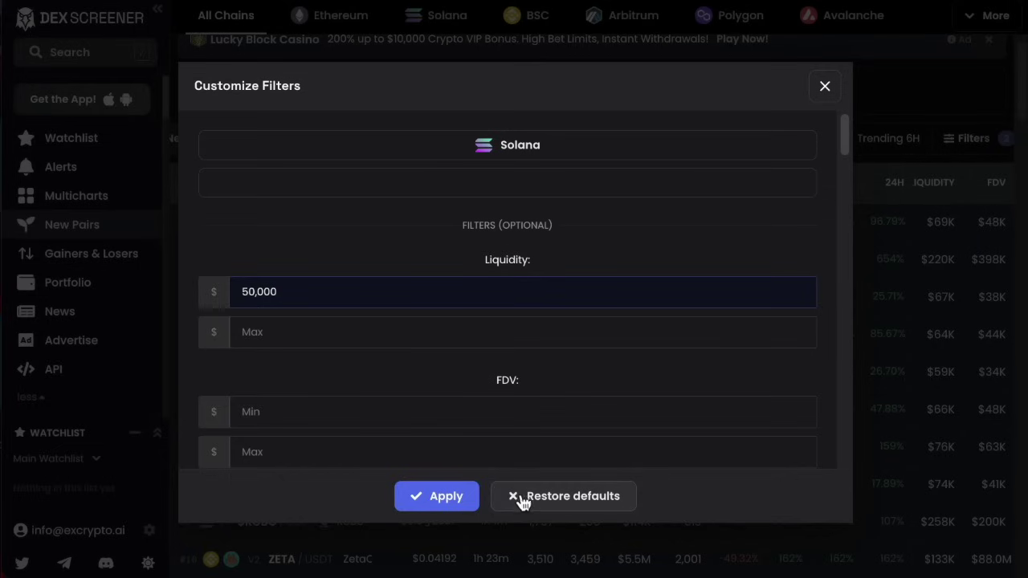
left_click(436, 495)
- Look over the filtered Solana pairs and open the CROCSSOCKS/SOL pair in a new browser tab
scroll(655, 423, "down", 2)
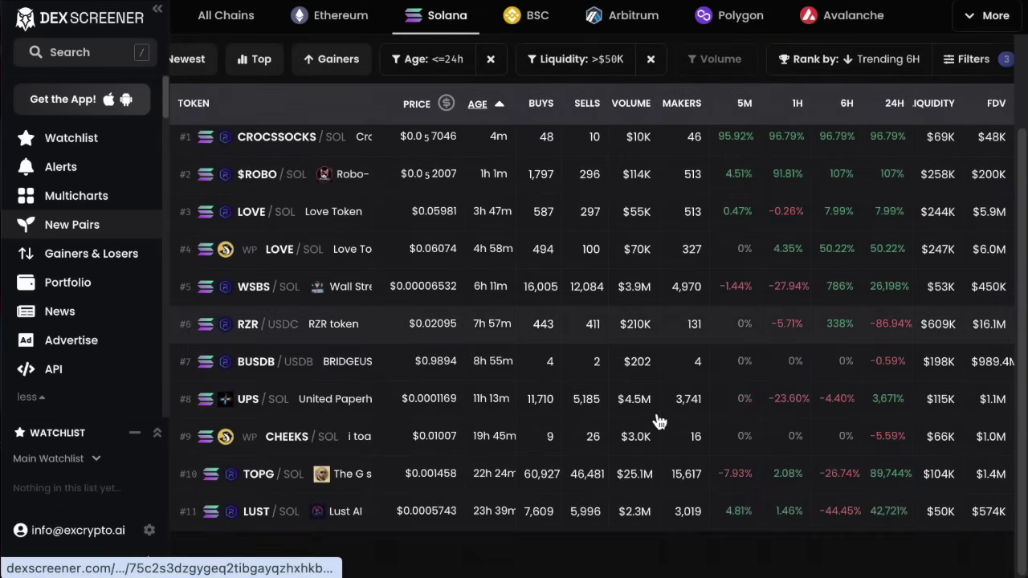
scroll(528, 397, "up", 2)
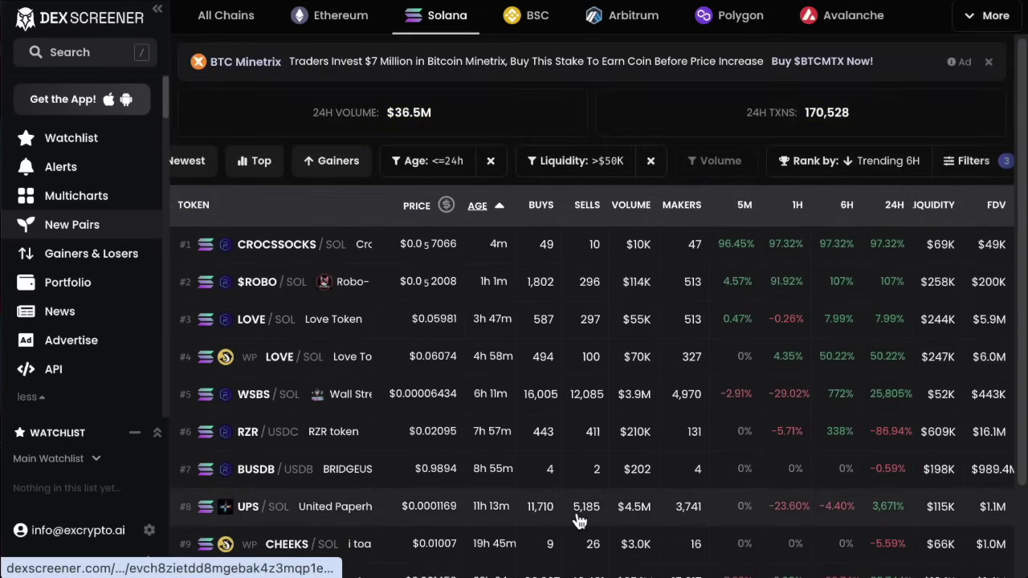
scroll(578, 520, "down", 1)
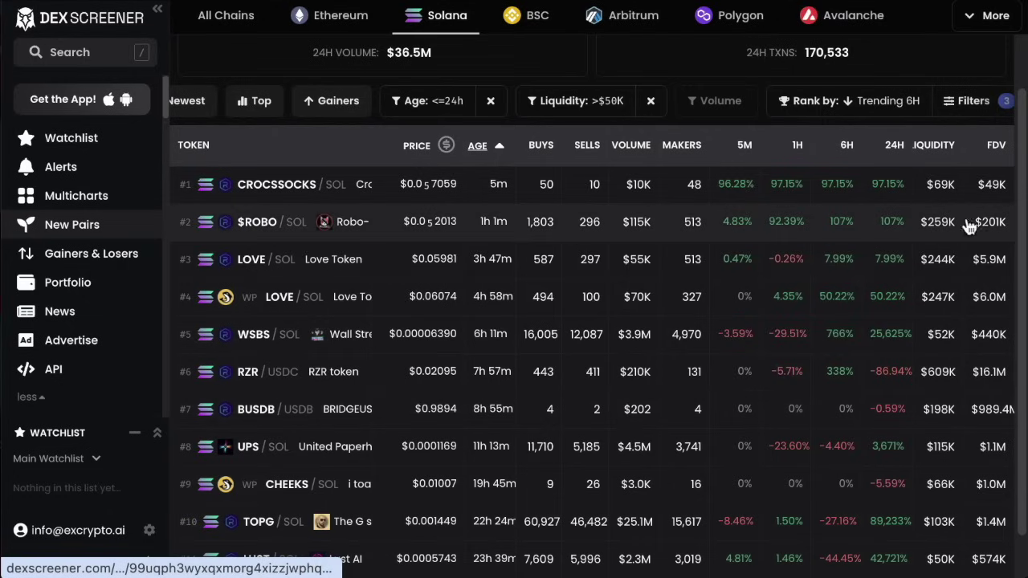
scroll(318, 277, "up", 1)
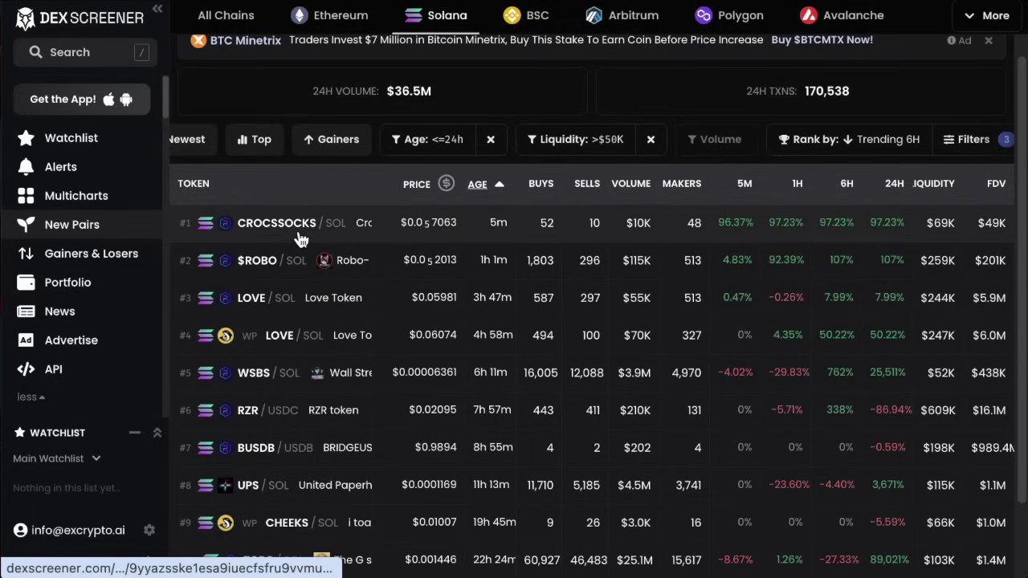
right_click(327, 232)
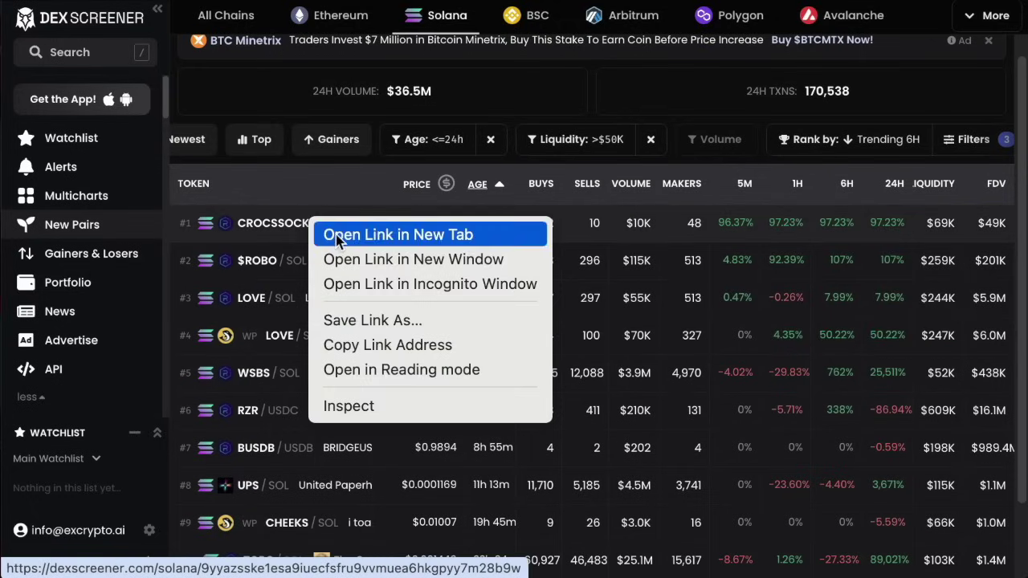
left_click(336, 234)
key("ctrl+Tab")
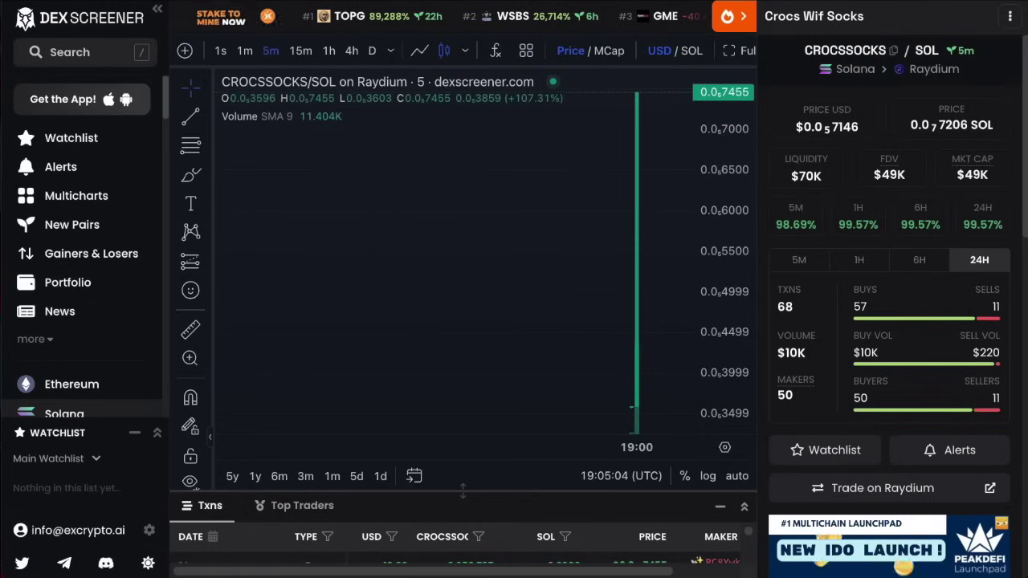
- Return to the Solana pair list and open the WSBS/SOL pair's page
key("alt+Left")
scroll(787, 395, "down", 1)
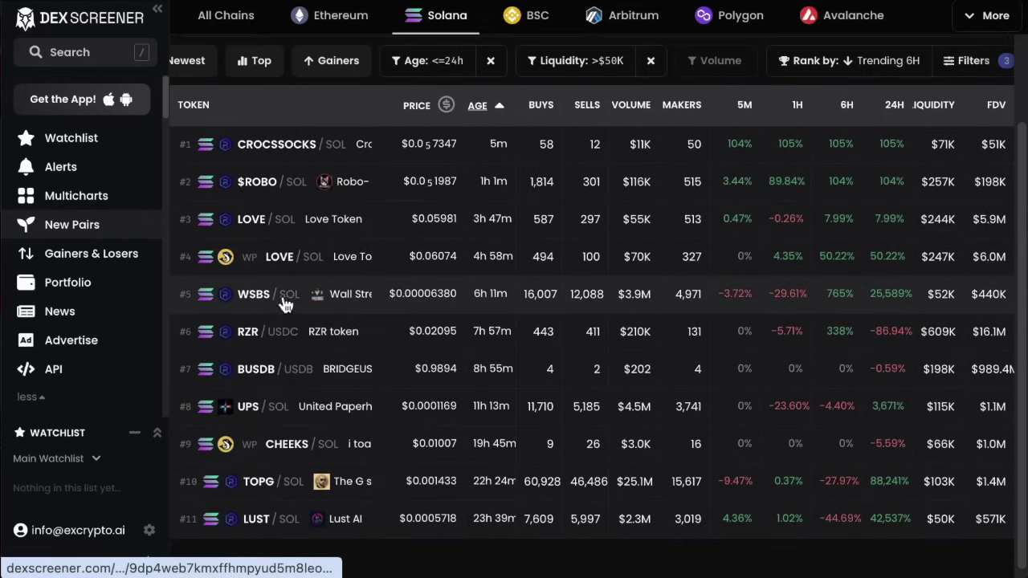
right_click(285, 299)
key("Escape")
right_click(291, 371)
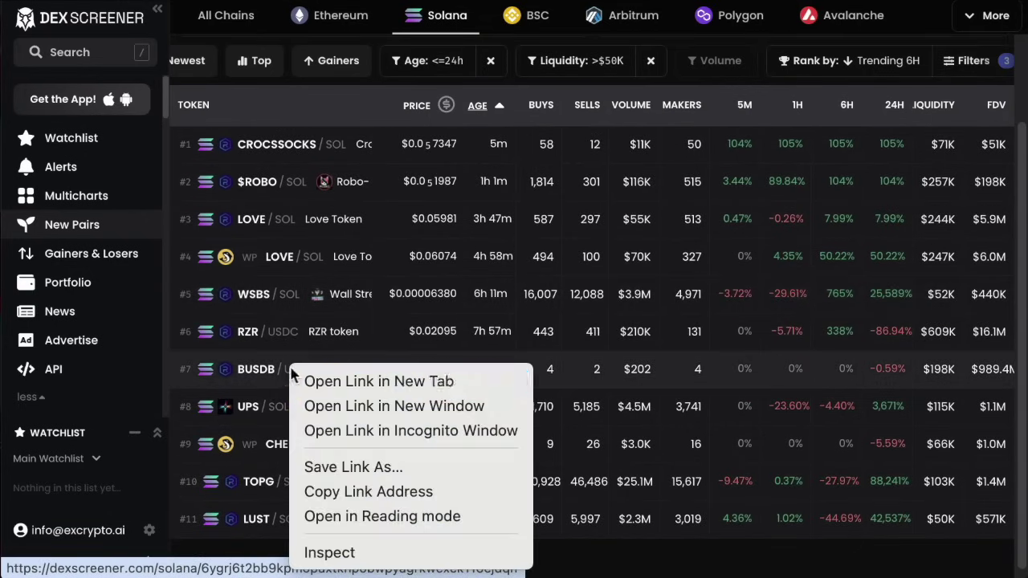
left_click(379, 381)
left_click(940, 293)
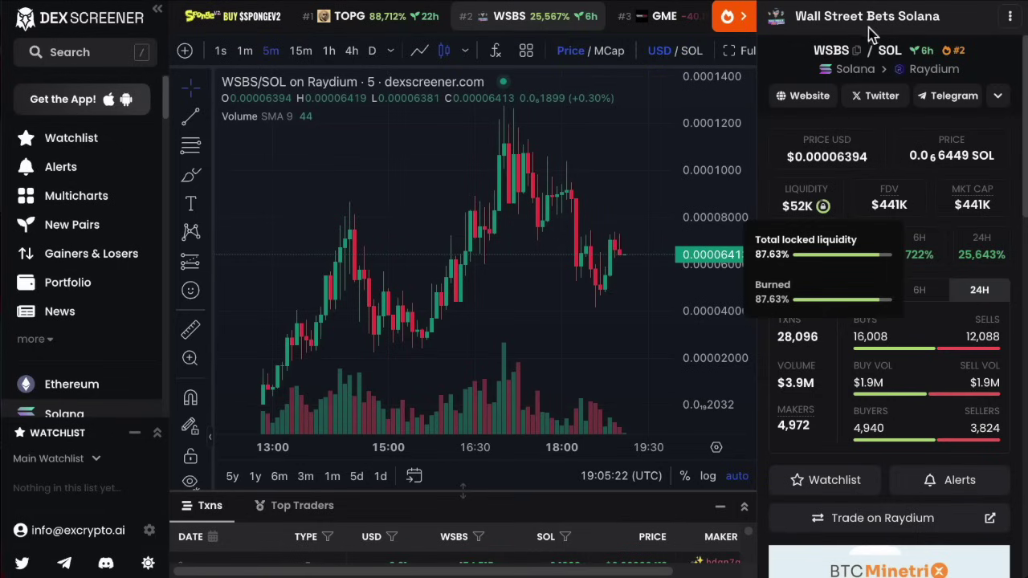
- Switch the WSBS/SOL chart to SOL pricing and back to USD, and display market cap instead of price
scroll(597, 195, "down", 5)
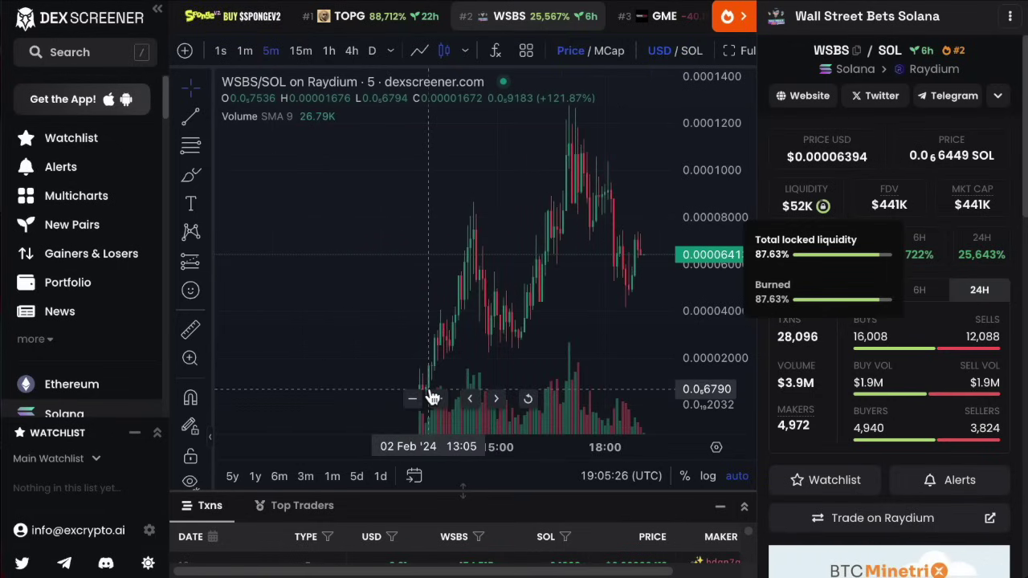
scroll(436, 361, "up", 3)
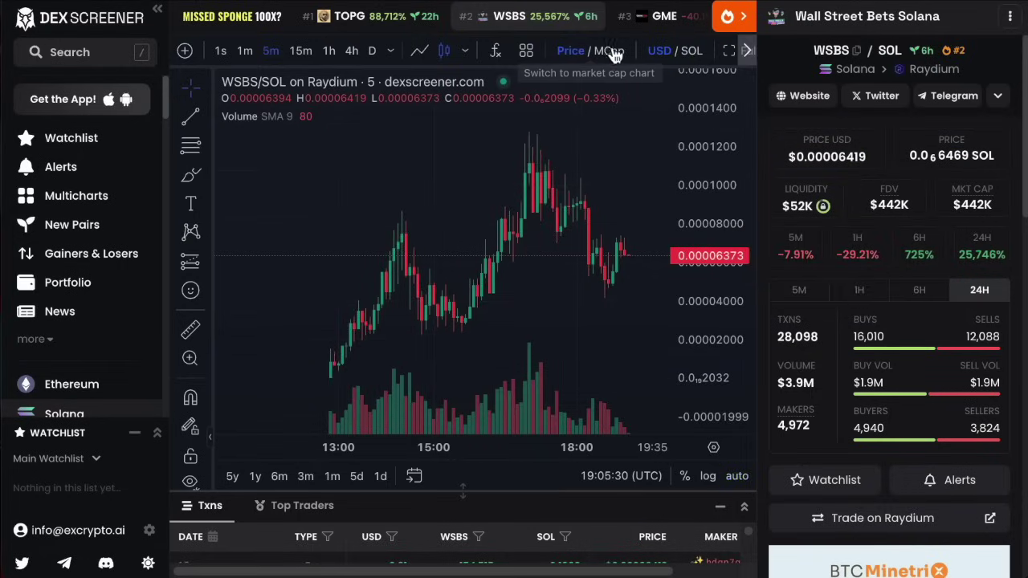
left_click(668, 63)
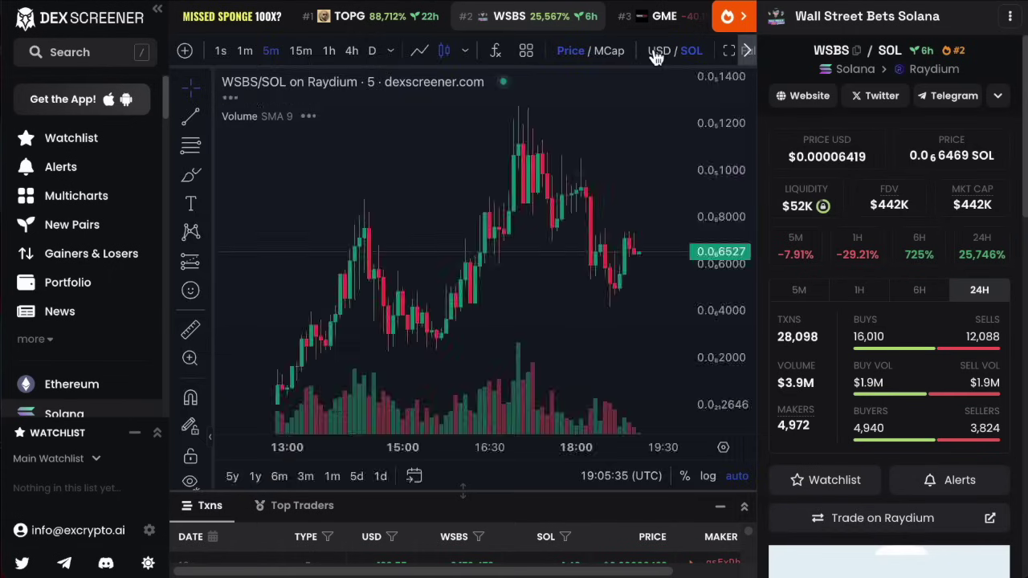
left_click(656, 50)
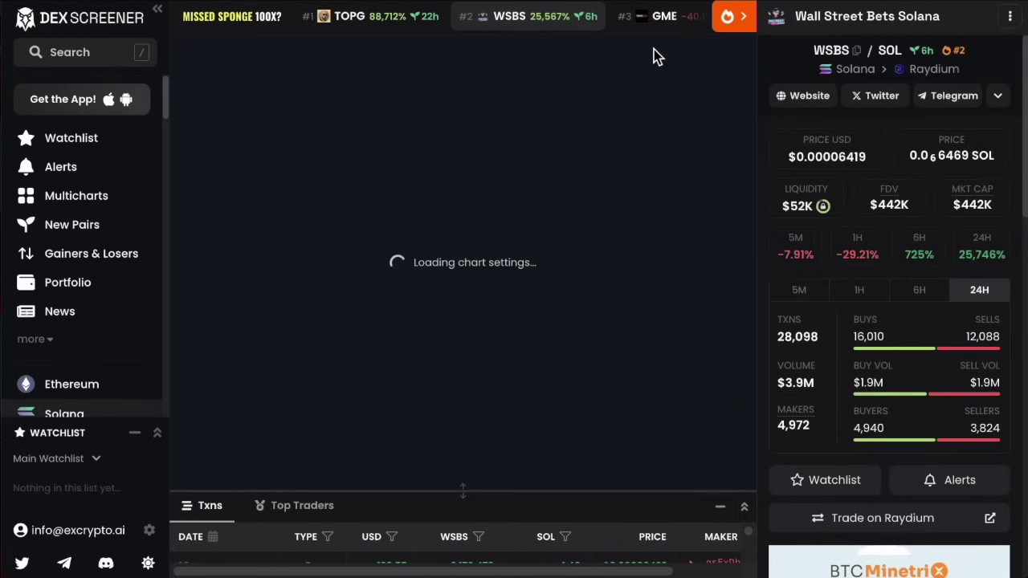
left_click(612, 50)
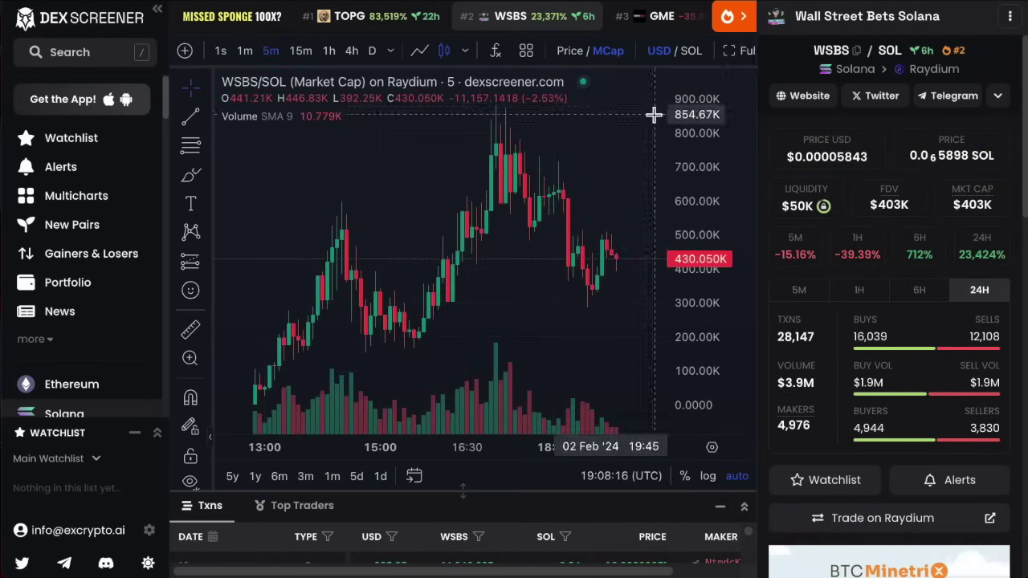
- Look through the chart's list of available indicators down to the volume and Williams entries, and close it
scroll(592, 249, "down", 3)
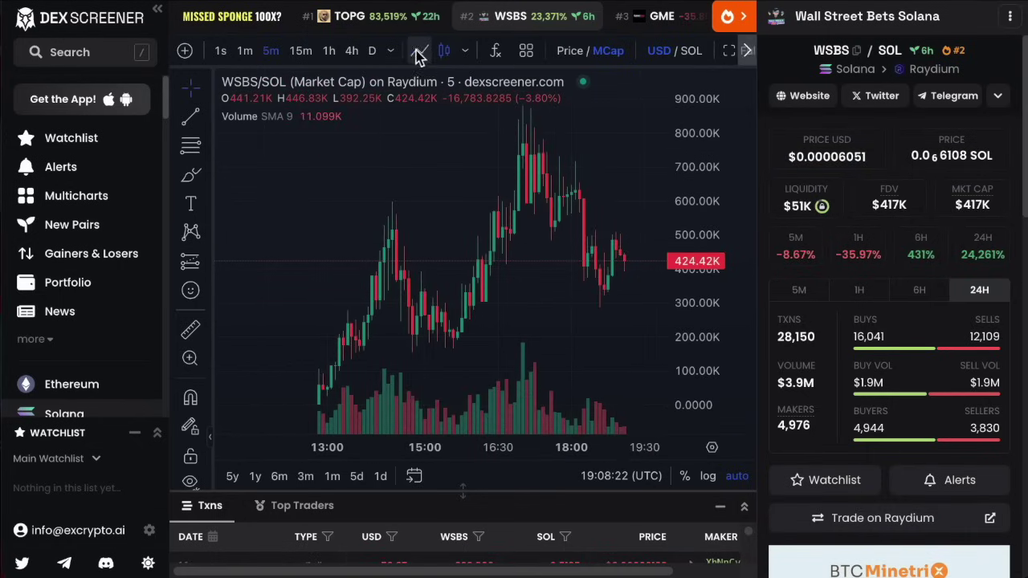
scroll(417, 52, "down", 1)
scroll(416, 52, "down", 1)
scroll(417, 52, "up", 2)
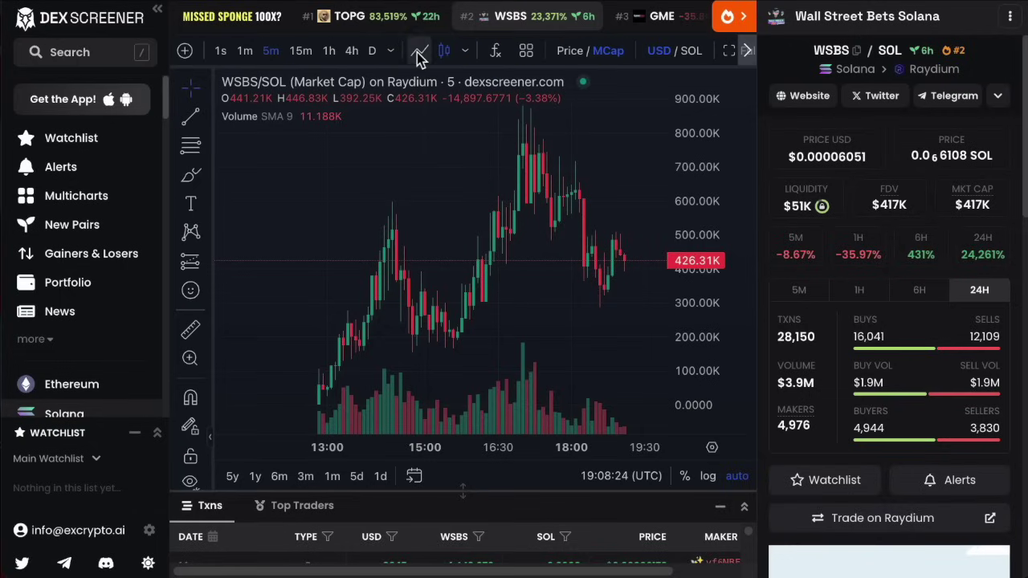
left_click(496, 52)
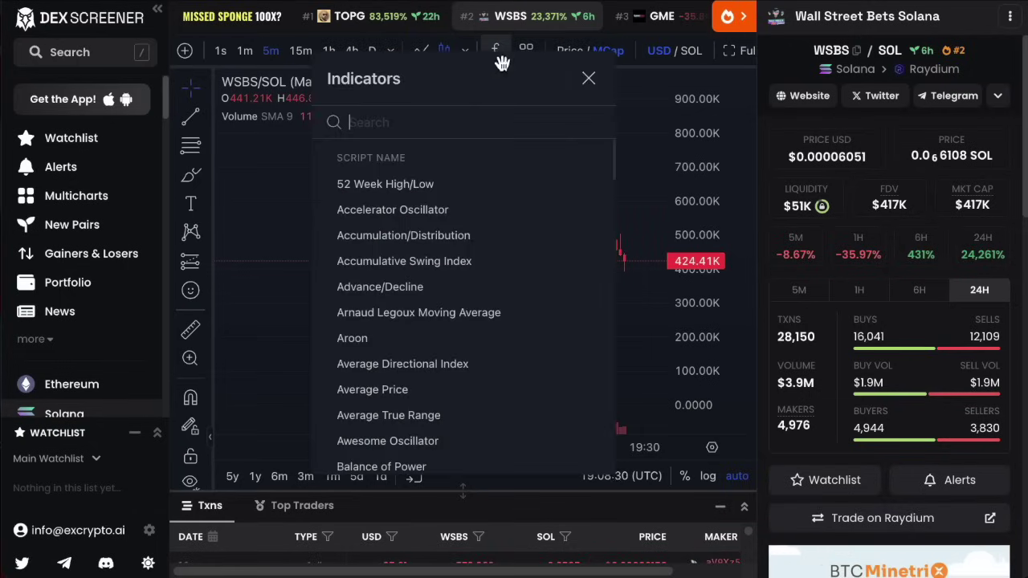
scroll(553, 351, "down", 10)
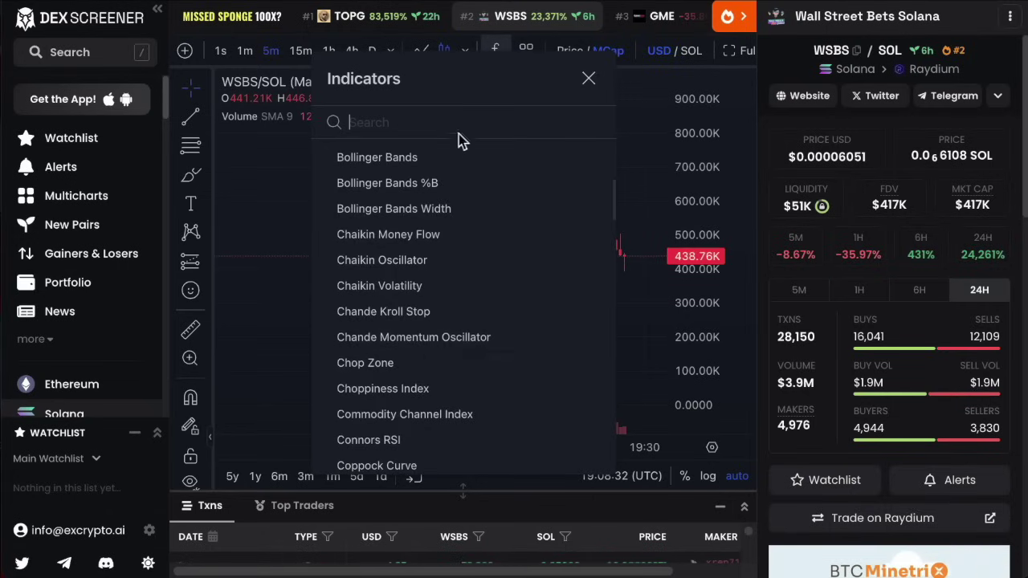
scroll(530, 337, "down", 1)
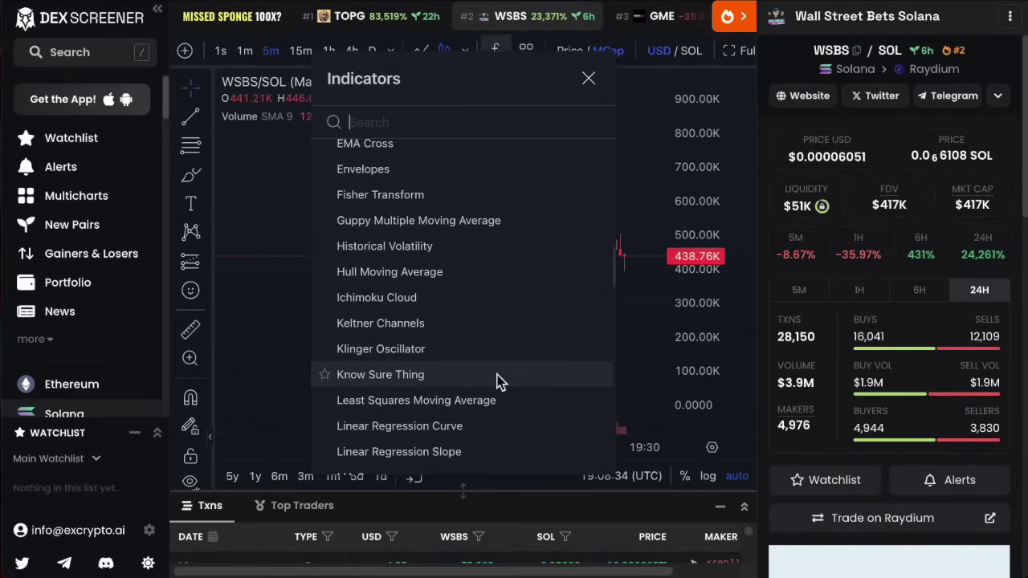
scroll(527, 411, "down", 15)
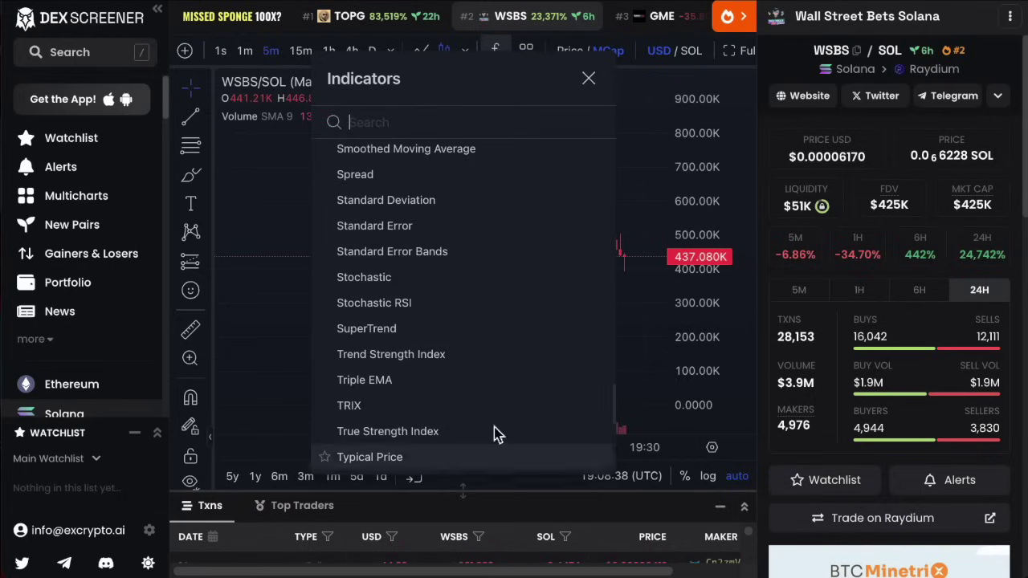
scroll(509, 345, "down", 1)
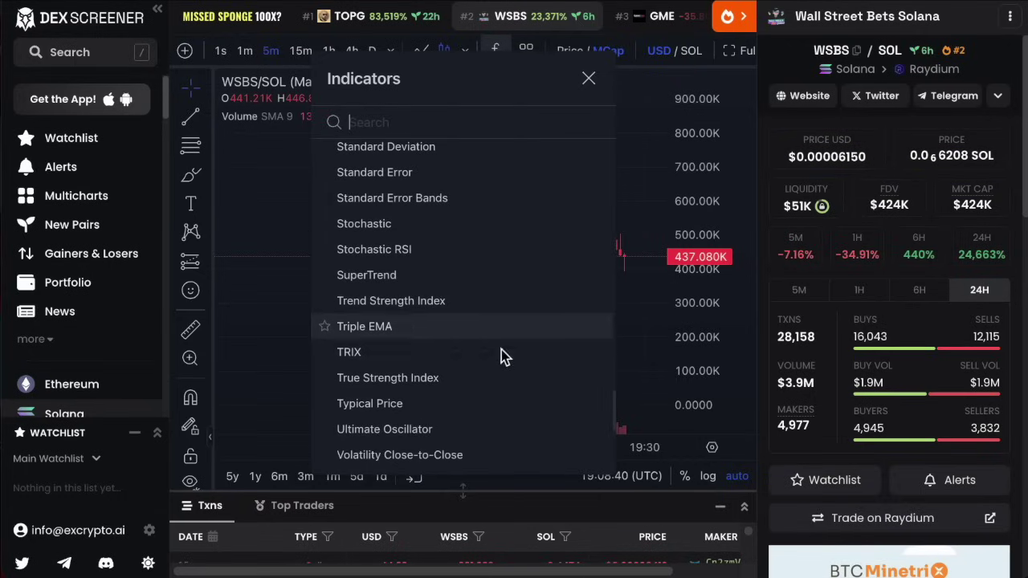
scroll(527, 341, "down", 5)
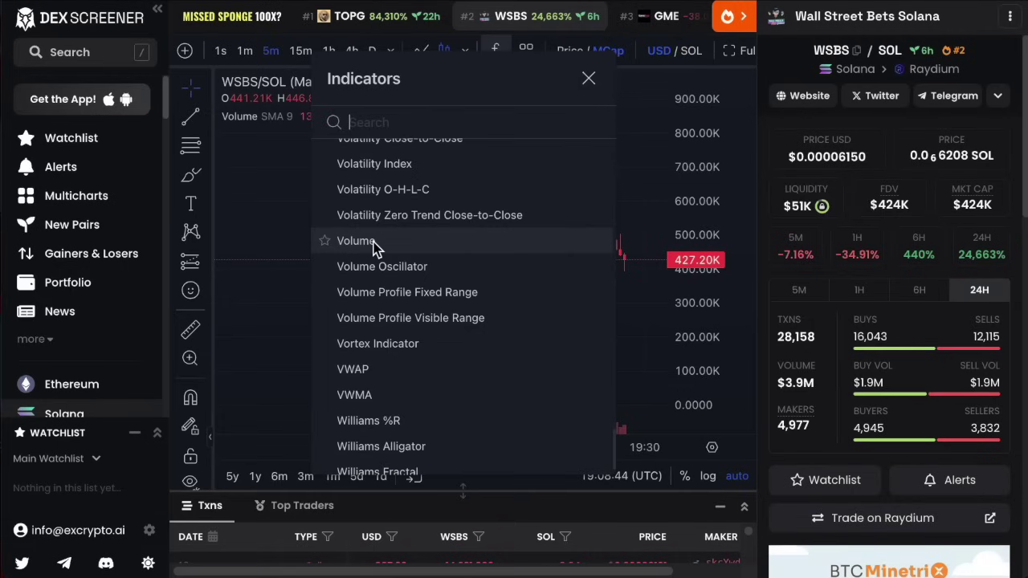
left_click(620, 231)
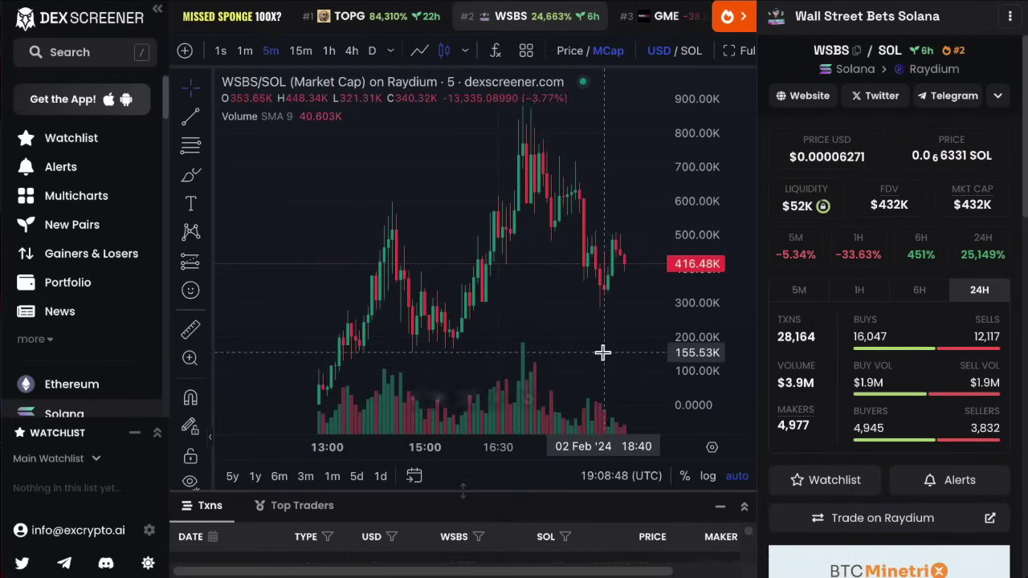
- Check the WSBS/SOL pair's extra options for inverting the pair and hiding or moving the sidebar
scroll(489, 394, "up", 2)
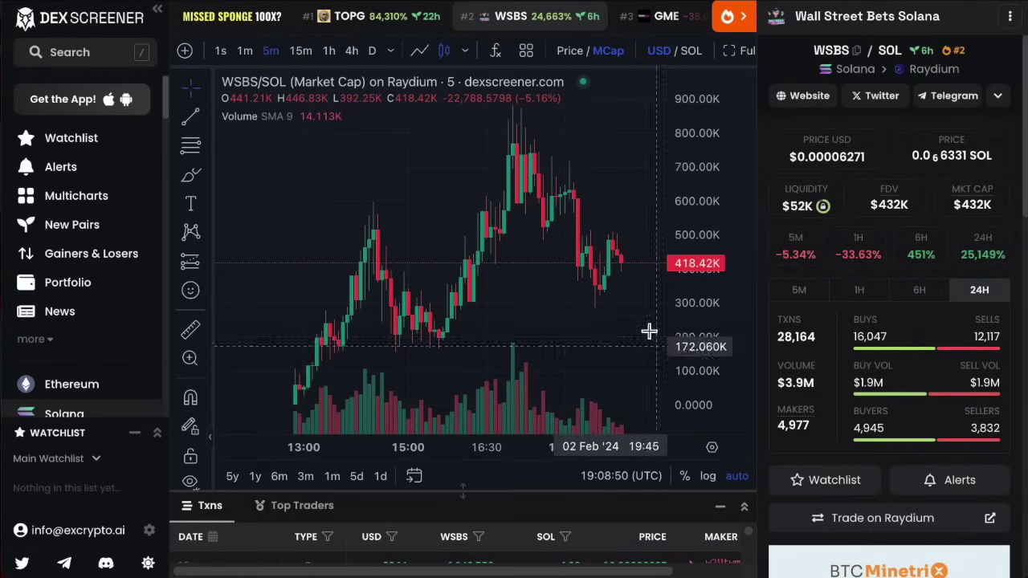
scroll(622, 406, "up", 1)
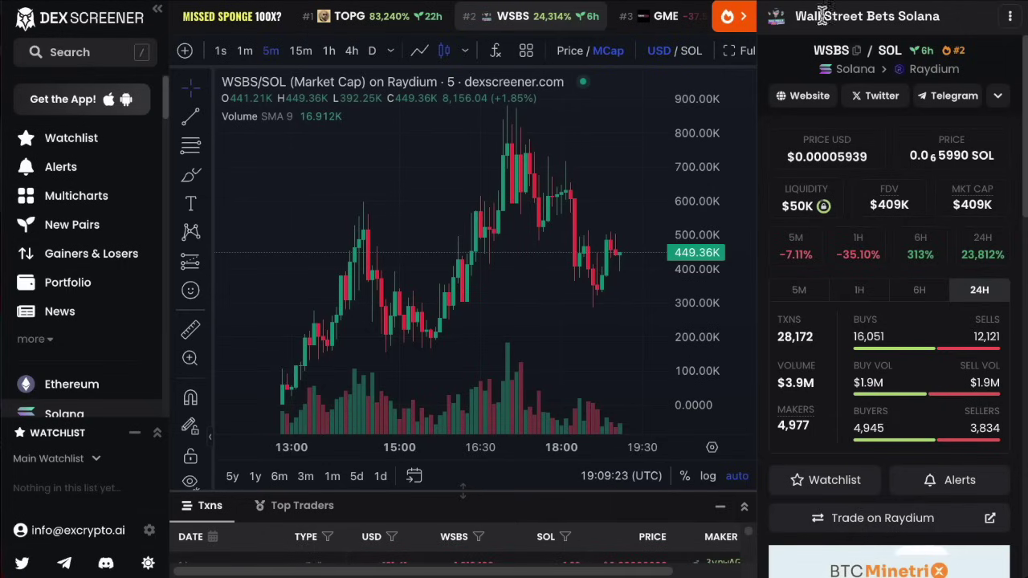
left_click(1011, 17)
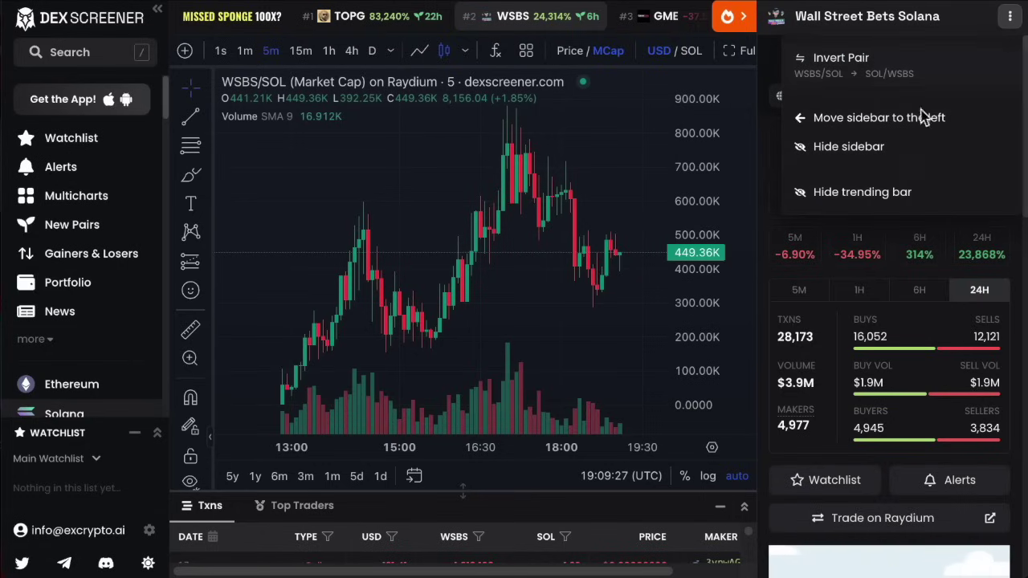
left_click(1015, 19)
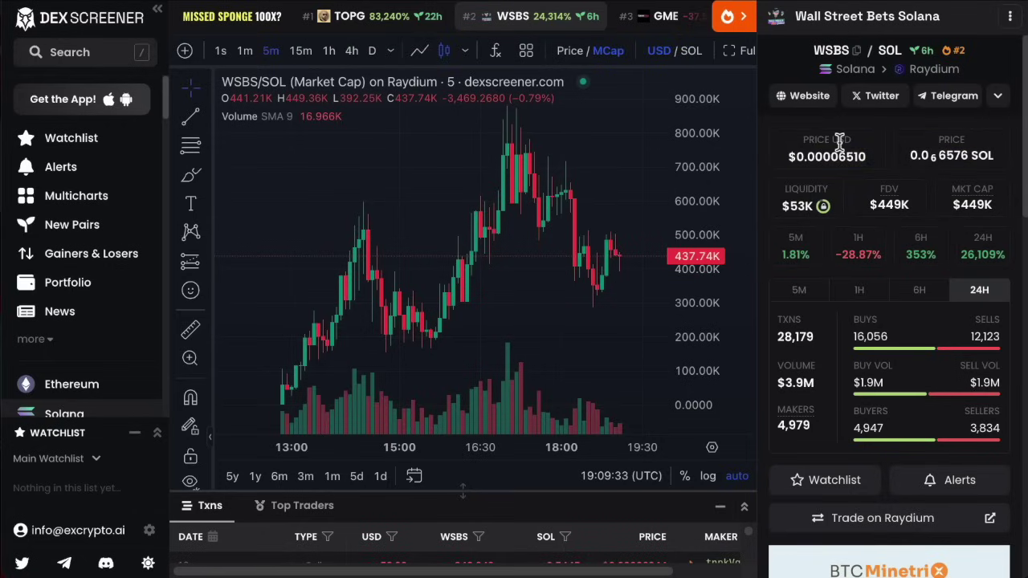
- Highlight the pair's SOL price, liquidity and market cap figures to examine them
left_click_drag(793, 158, 996, 161)
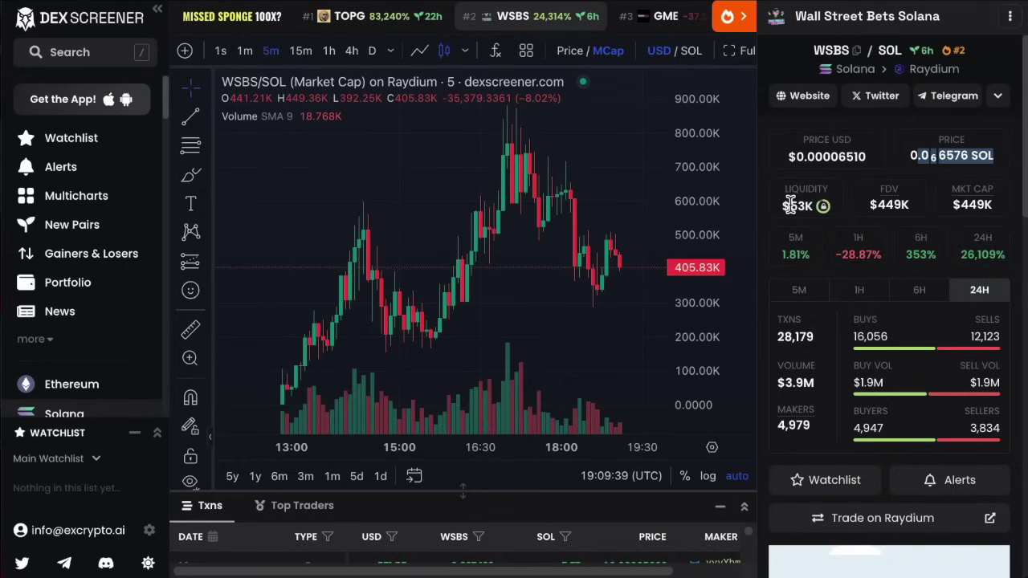
left_click_drag(790, 204, 848, 211)
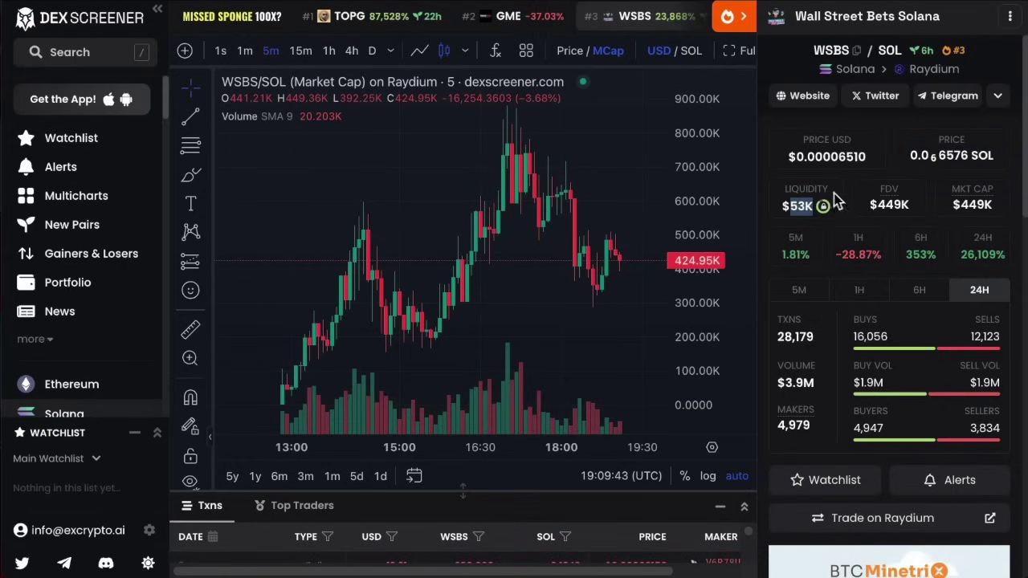
left_click(795, 206)
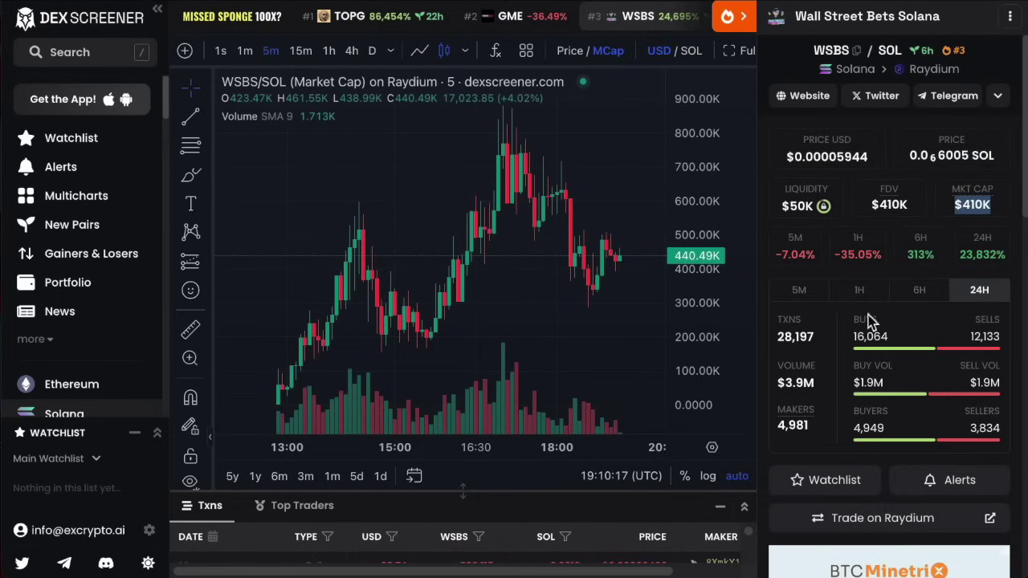
- Compare the pair's transaction, volume and maker statistics over the 5M, 1H, 6H and 24H periods, ending on 5M
scroll(907, 314, "down", 1)
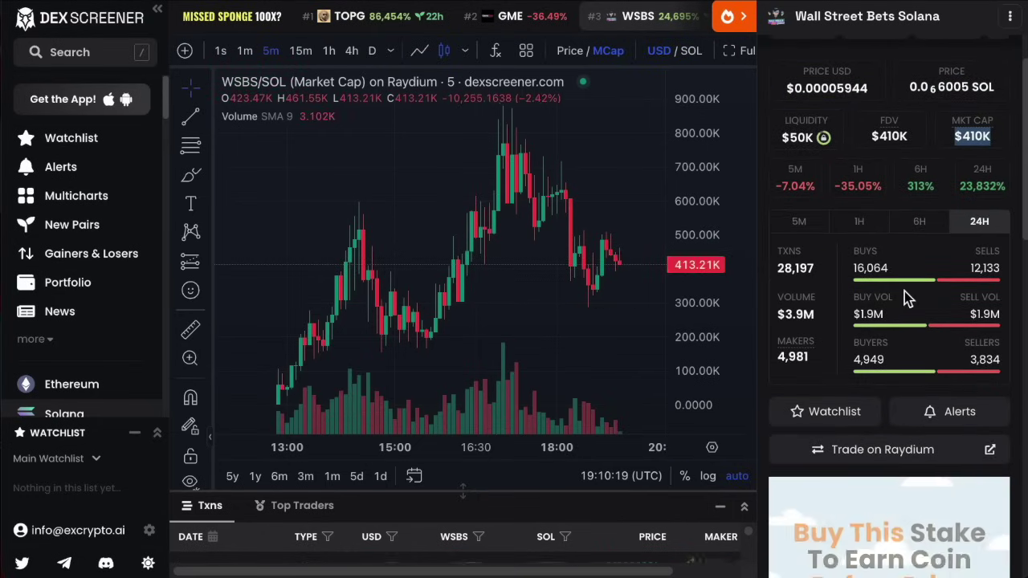
left_click(798, 223)
left_click(858, 224)
left_click(919, 223)
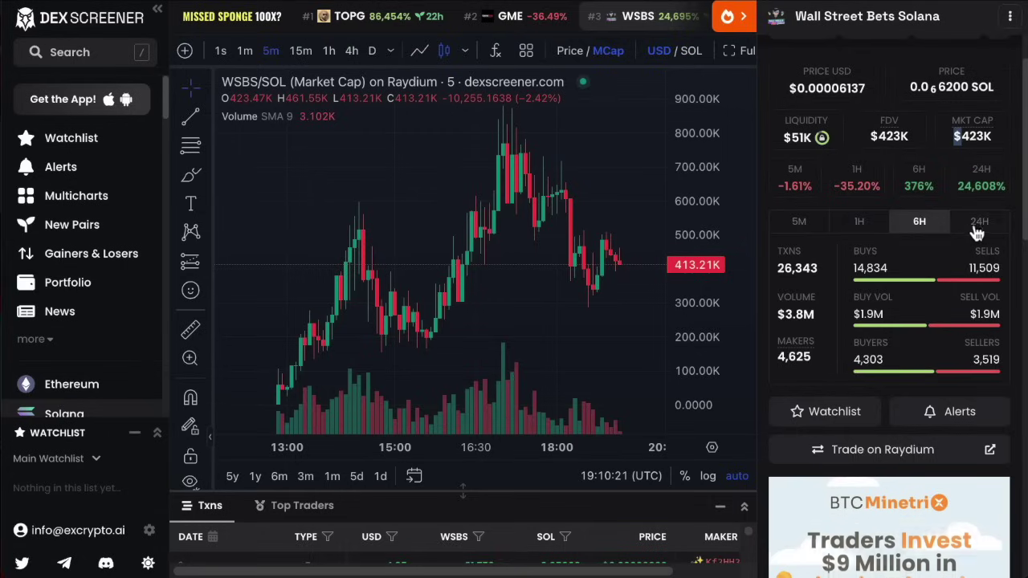
left_click(976, 224)
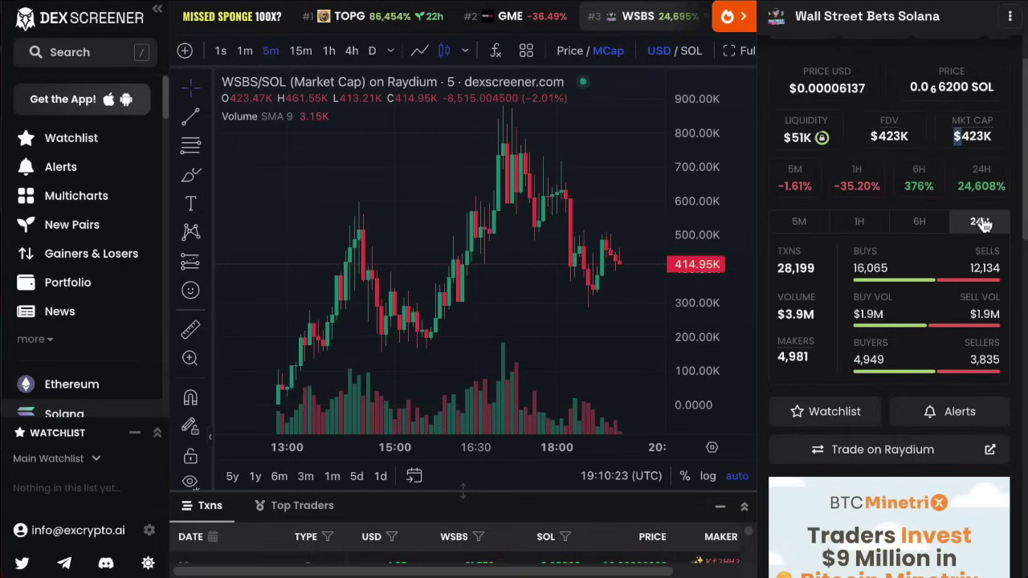
left_click(795, 225)
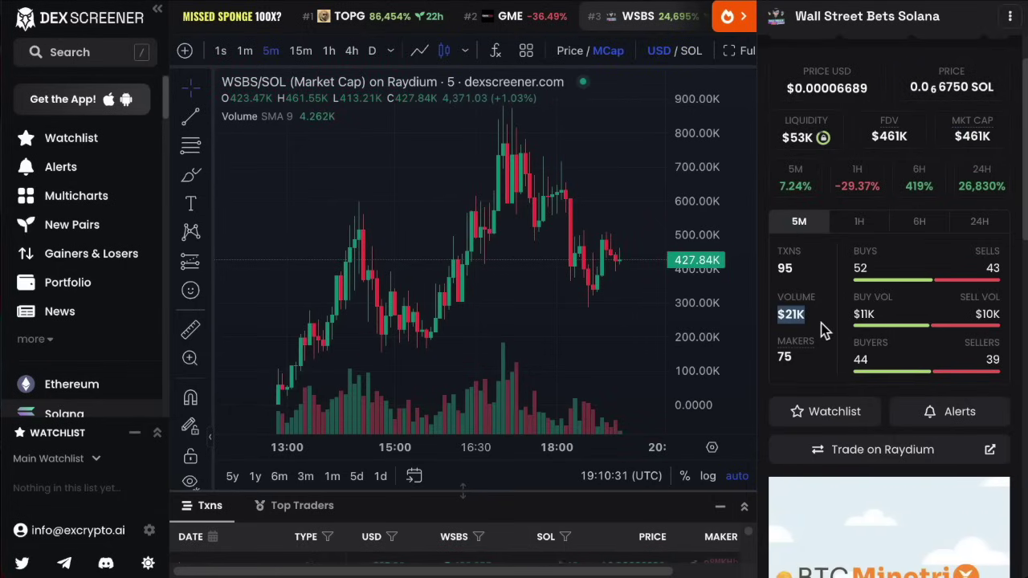
- Draw freehand brush strokes forming an arrow along the declining volume bars at the latest end of the WSBS/SOL chart
scroll(615, 401, "up", 2)
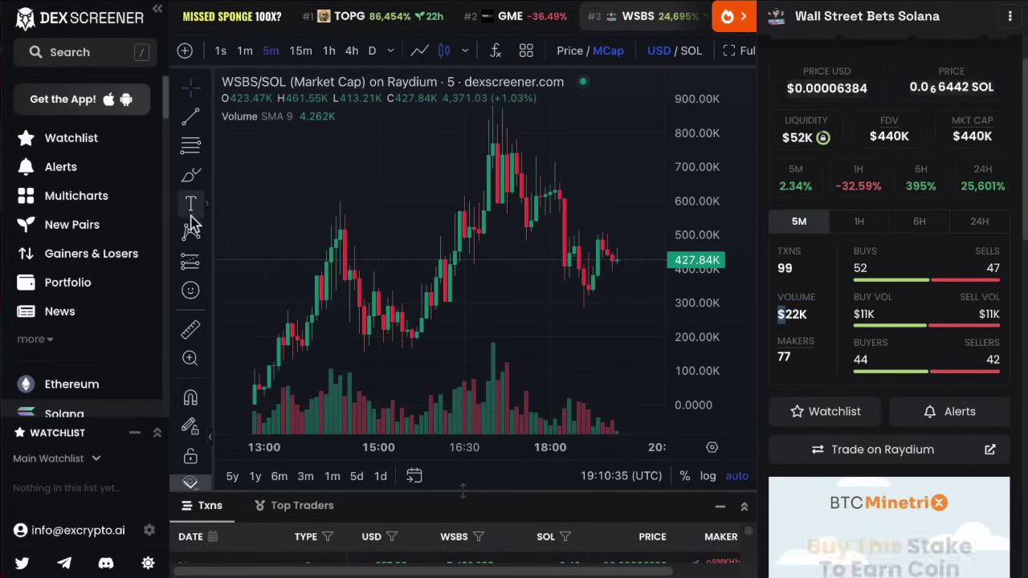
left_click(191, 175)
left_click_drag(563, 380, 640, 413)
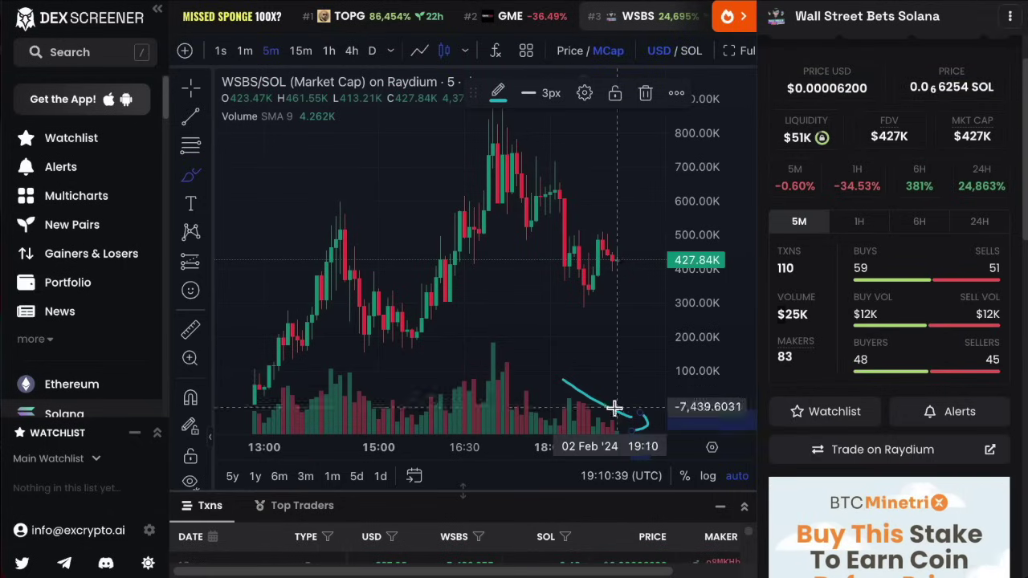
left_click_drag(616, 415, 649, 409)
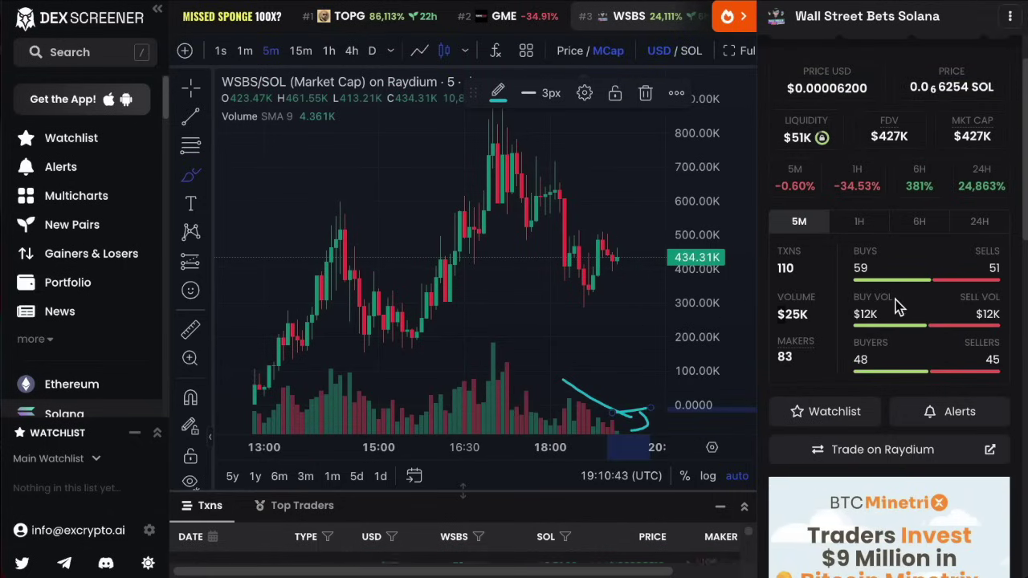
- Check the pair's watchlist options and its price alert settings, and close the alerts dialog without enabling notifications
scroll(797, 324, "down", 2)
left_click(830, 251)
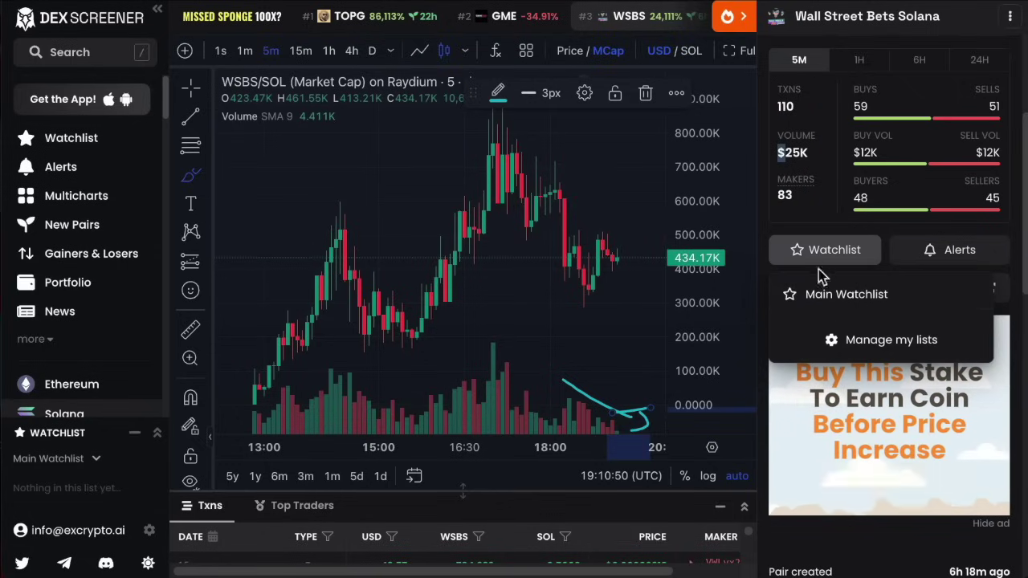
left_click(955, 253)
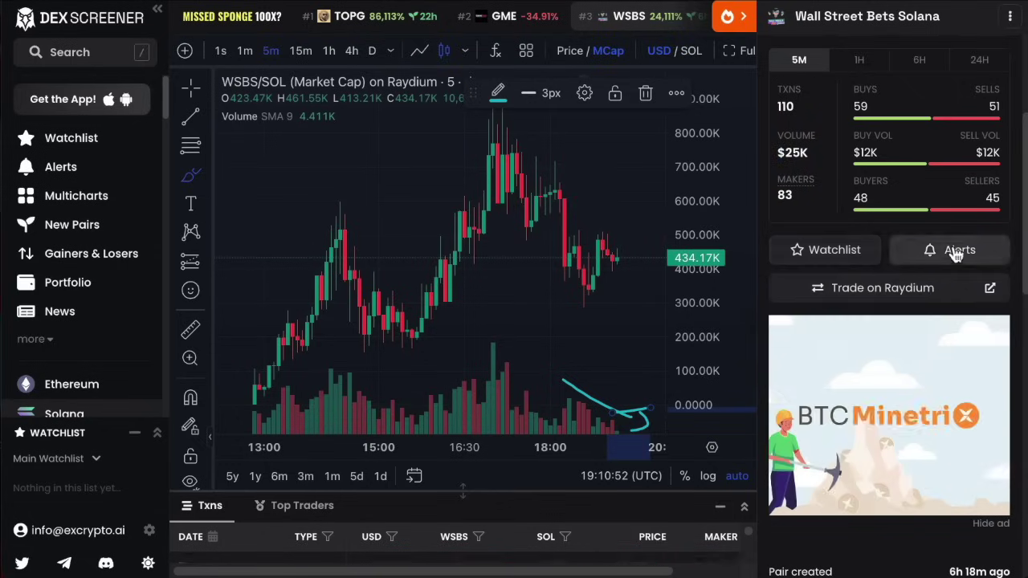
left_click(956, 253)
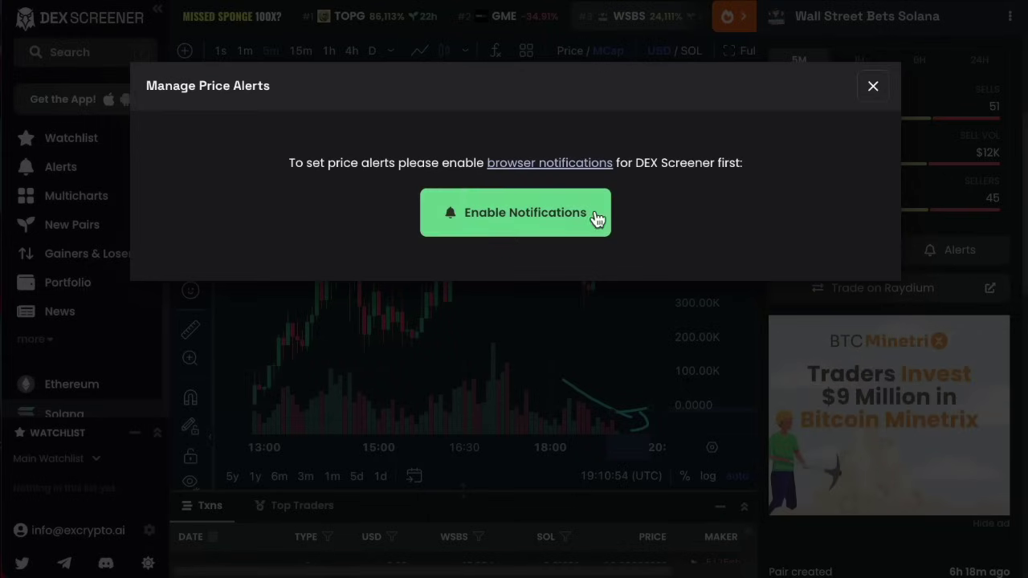
left_click(873, 87)
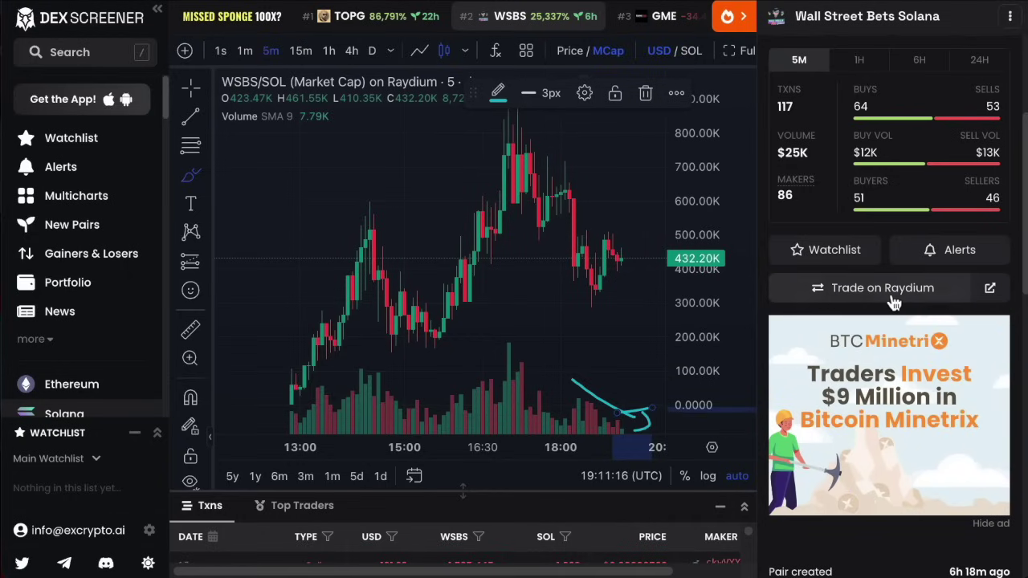
- Open the pair's external Raydium trading link and return to the pair's statistics
left_click(990, 292)
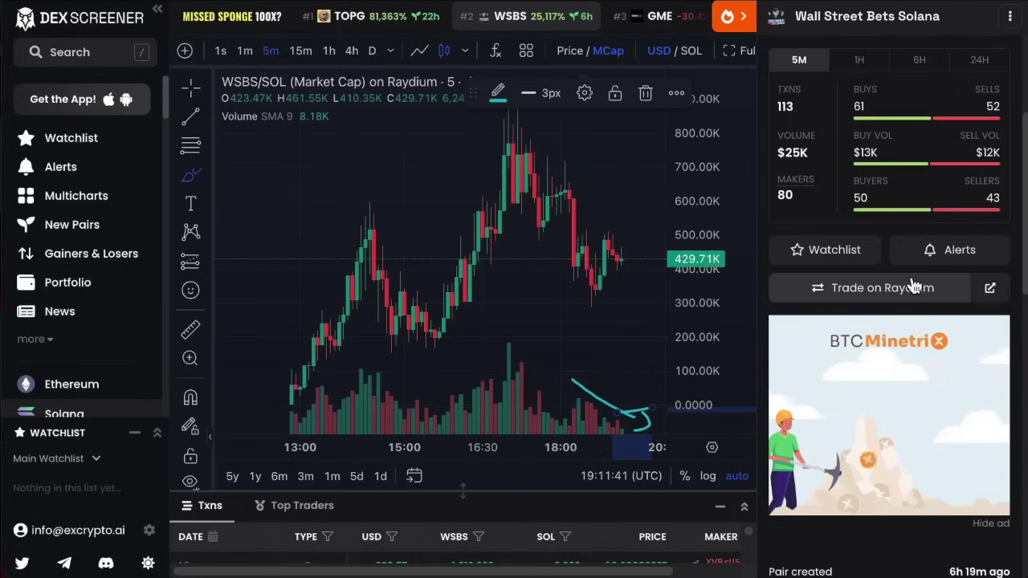
scroll(915, 283, "up", 1)
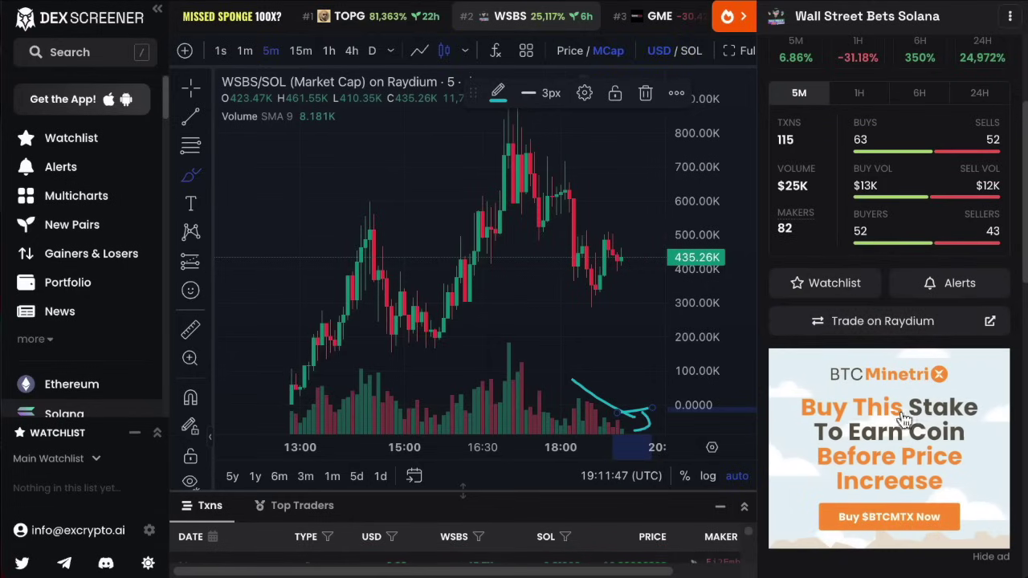
scroll(645, 291, "up", 1)
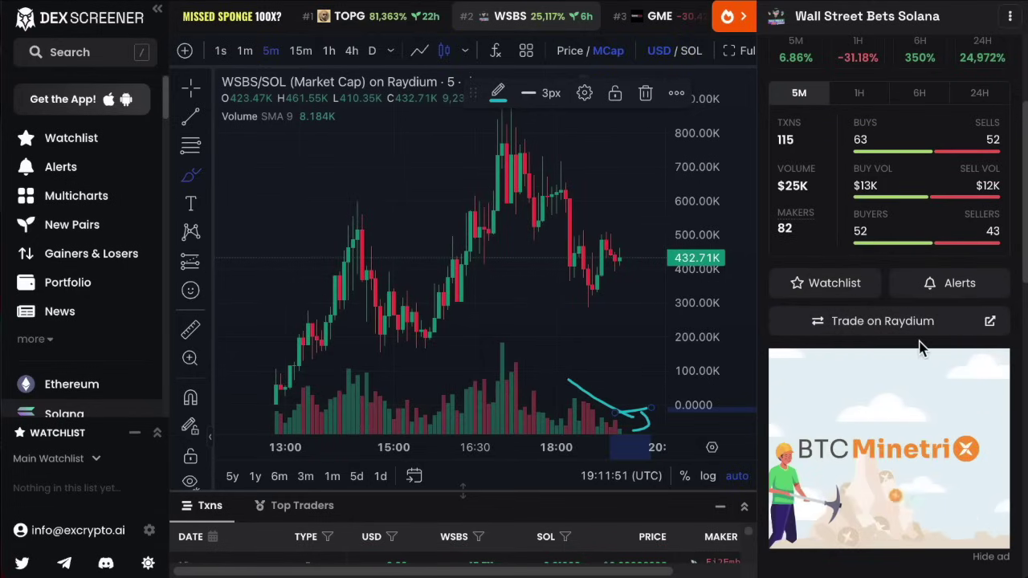
- Examine the WSBS/SOL pair's creation time, pooled amounts, contract addresses, Twitter search, community reactions and project links
scroll(767, 359, "down", 3)
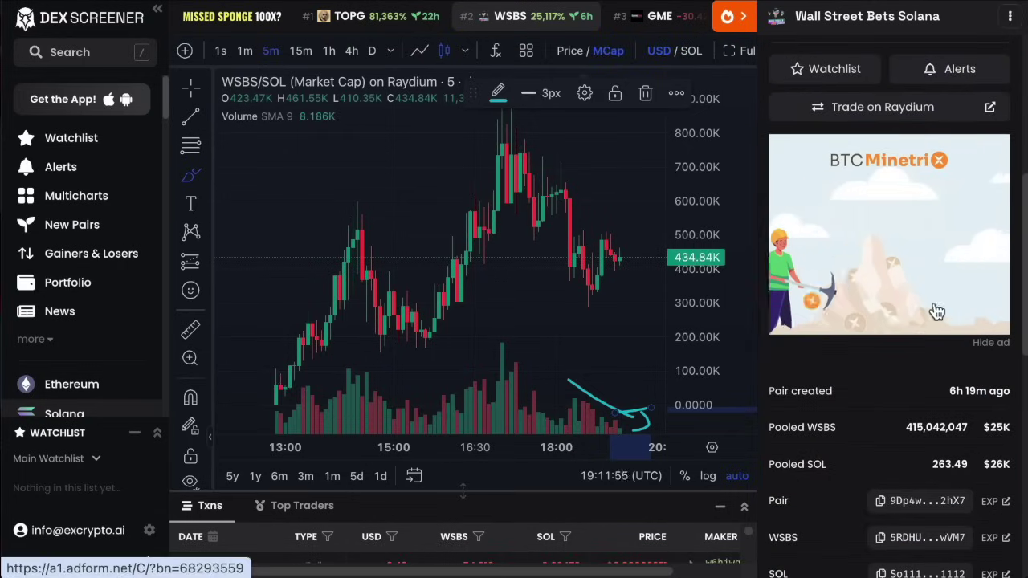
scroll(915, 298, "down", 4)
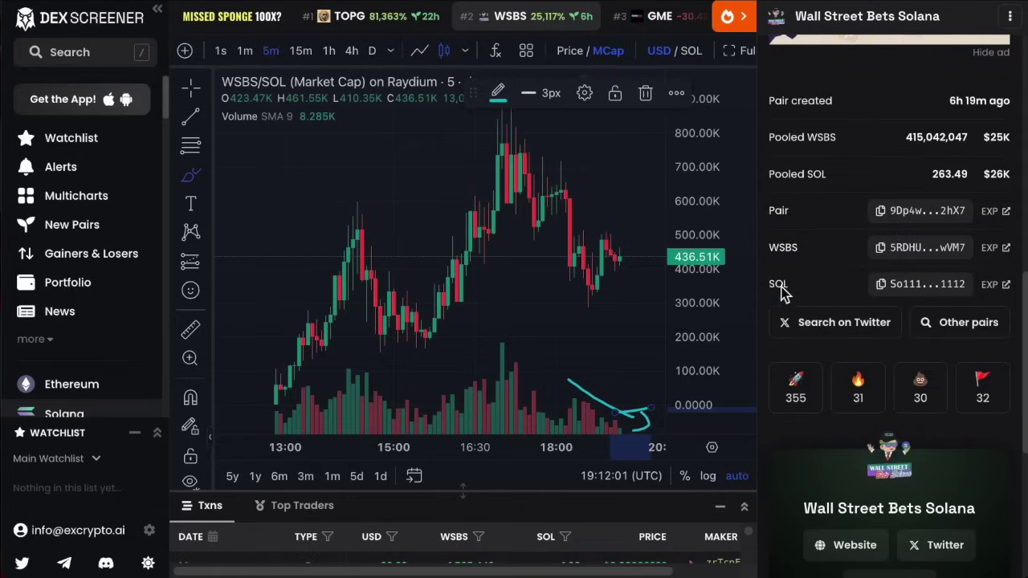
scroll(843, 229, "down", 1)
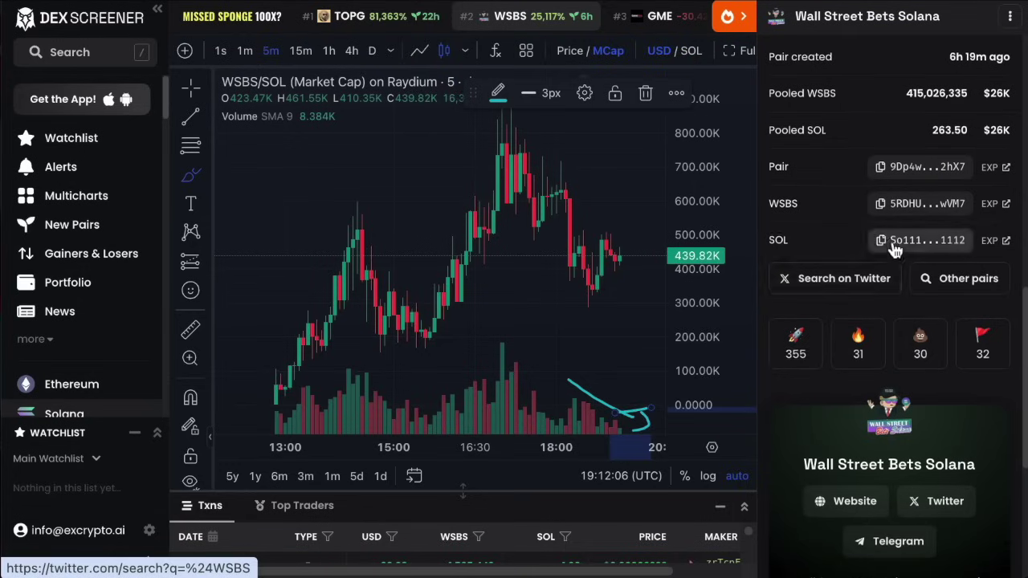
scroll(879, 278, "up", 5)
scroll(894, 217, "down", 8)
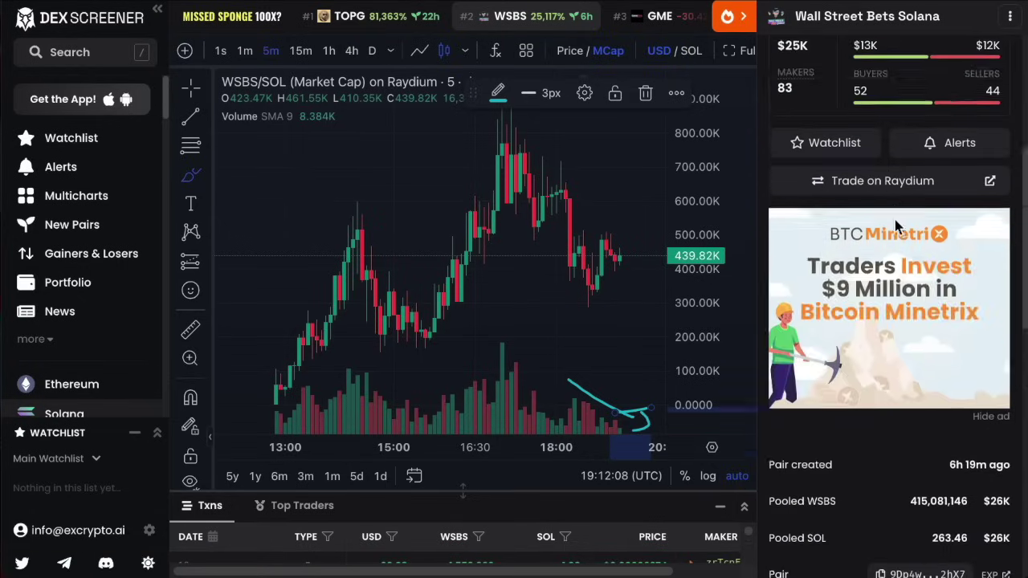
scroll(923, 241, "up", 8)
scroll(924, 233, "down", 10)
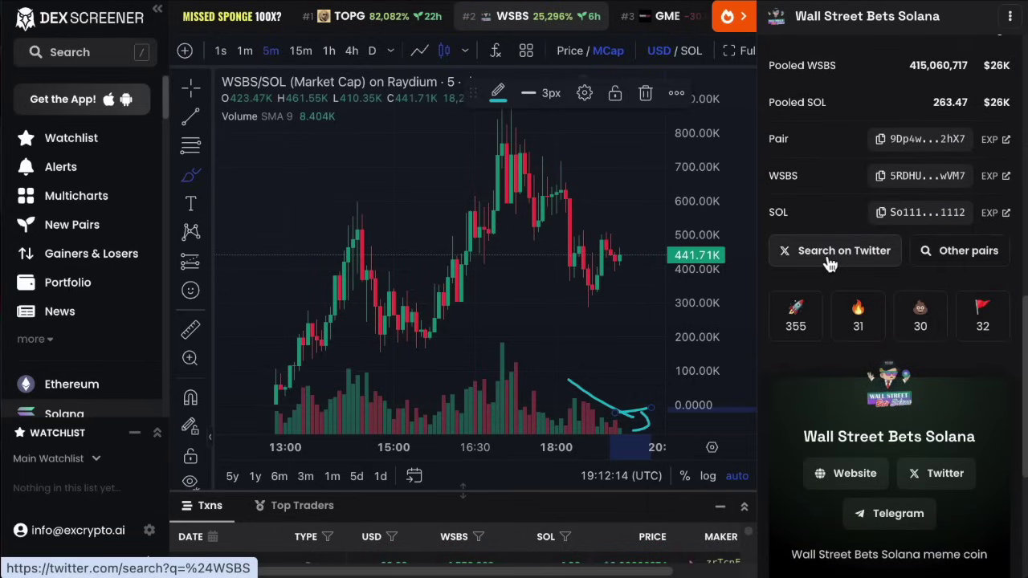
scroll(829, 263, "up", 10)
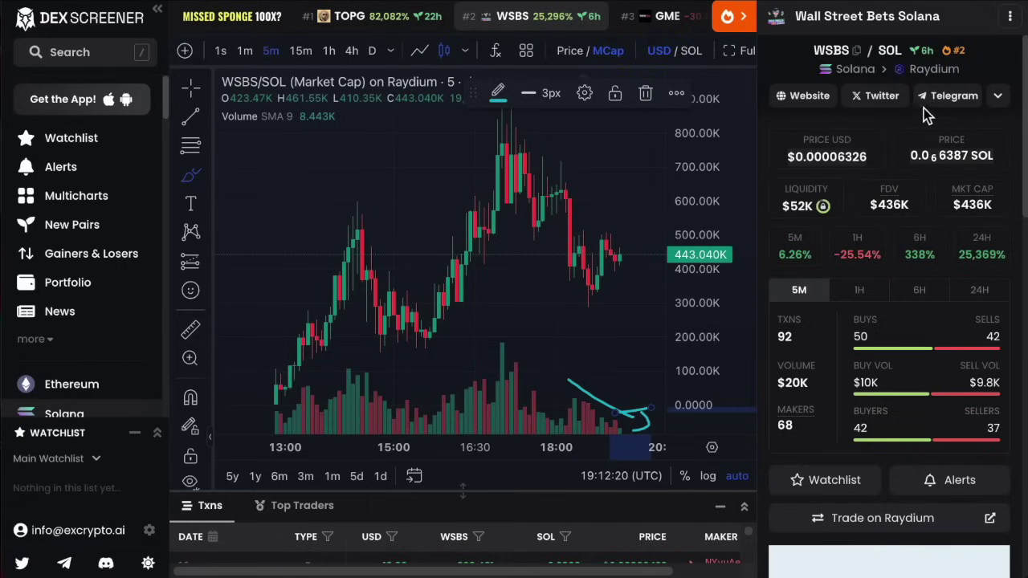
scroll(972, 198, "down", 10)
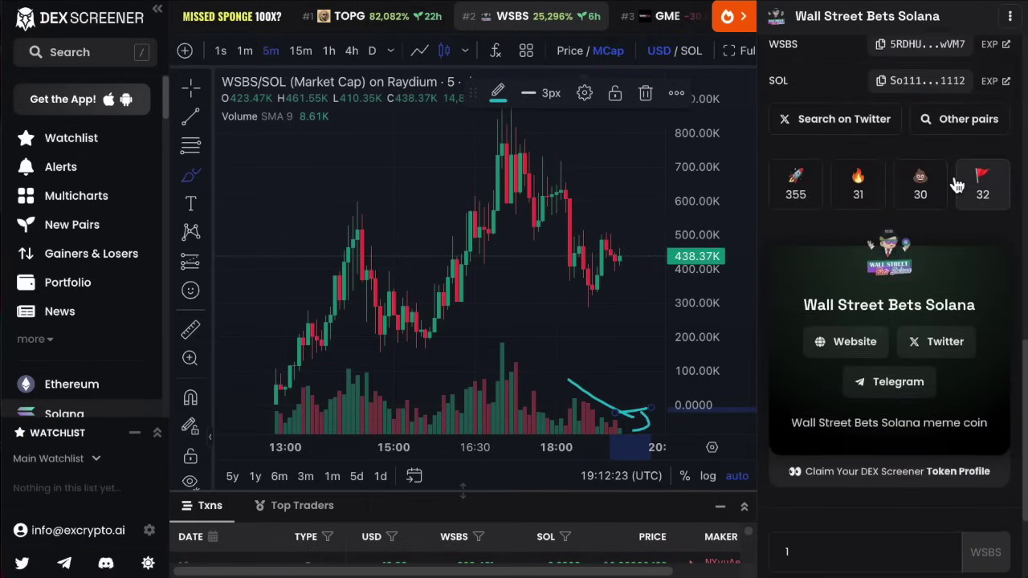
scroll(957, 188, "down", 2)
scroll(934, 208, "up", 4)
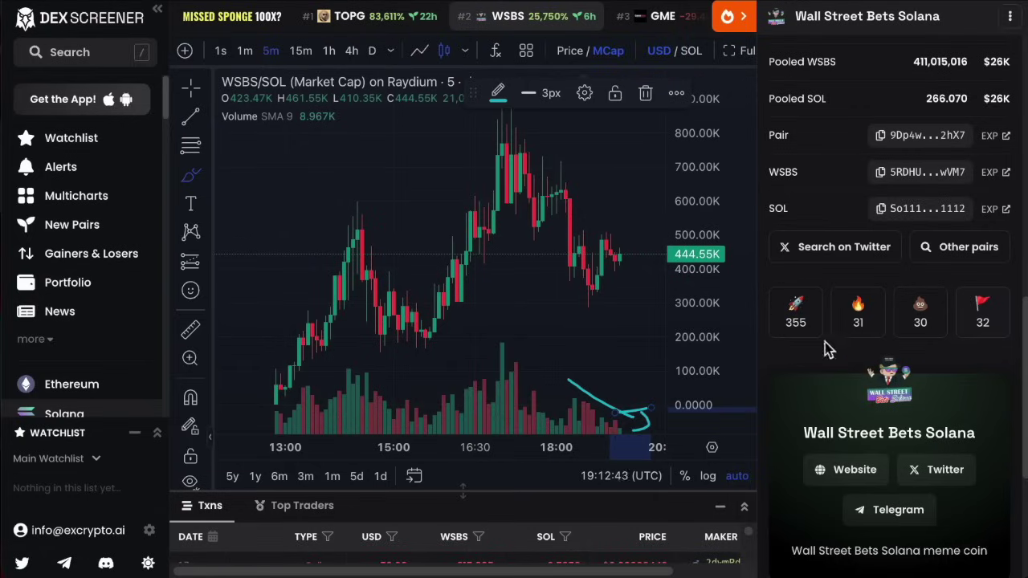
scroll(875, 233, "up", 5)
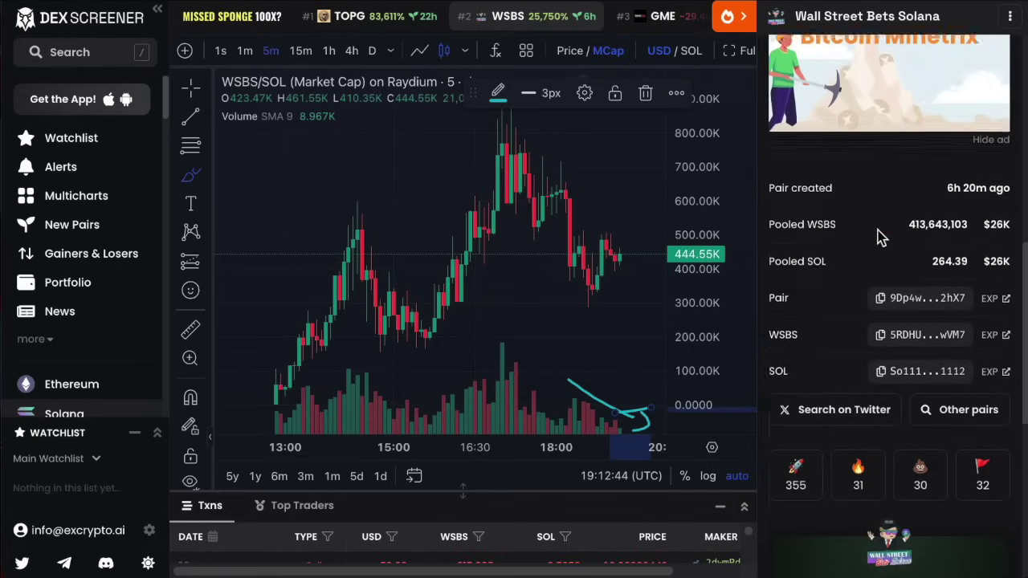
- Enlarge the transactions list over the chart and filter its entries by USD amount
left_click_drag(584, 493, 573, 243)
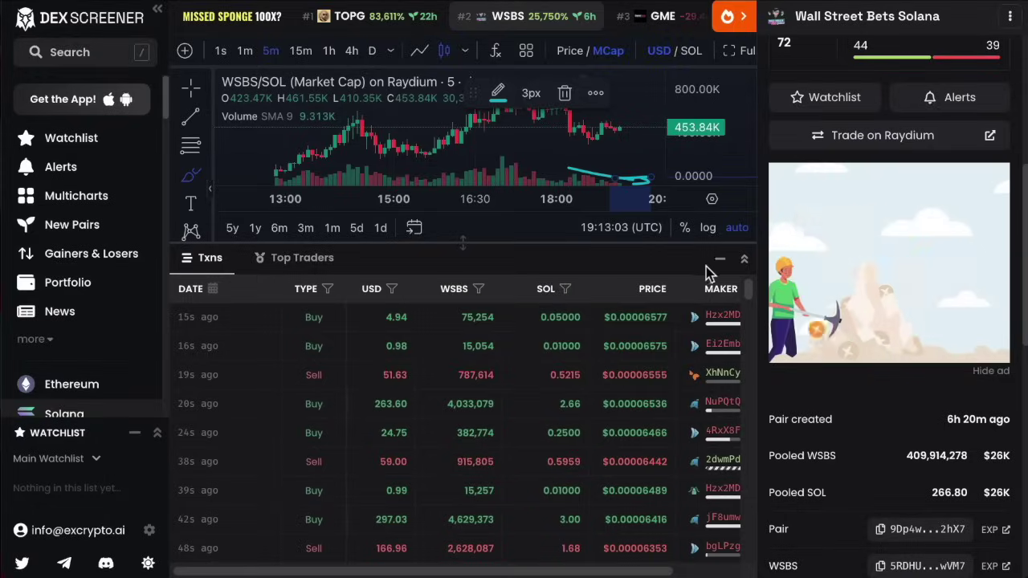
scroll(562, 331, "right", 2)
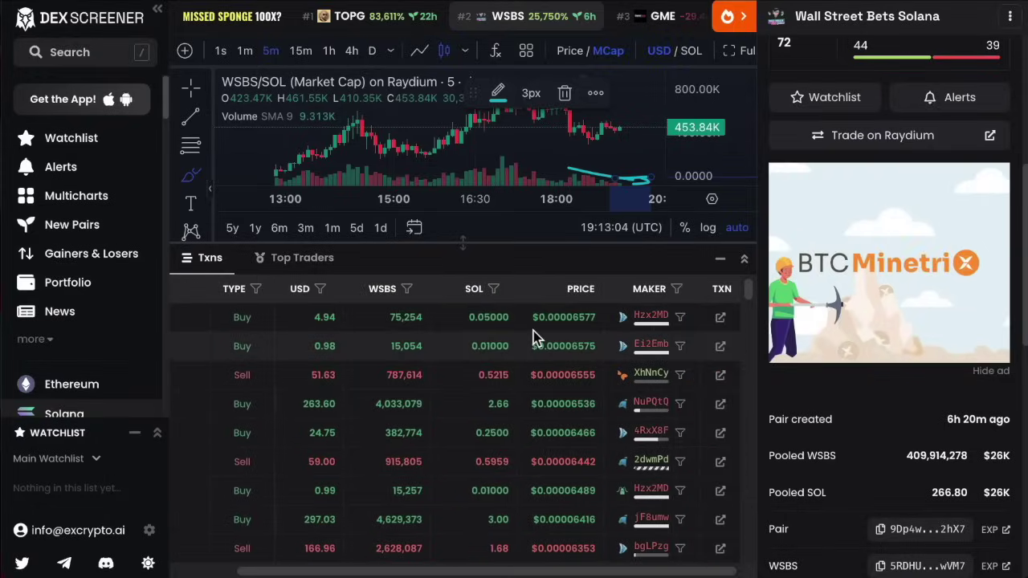
left_click(299, 289)
left_click(344, 204)
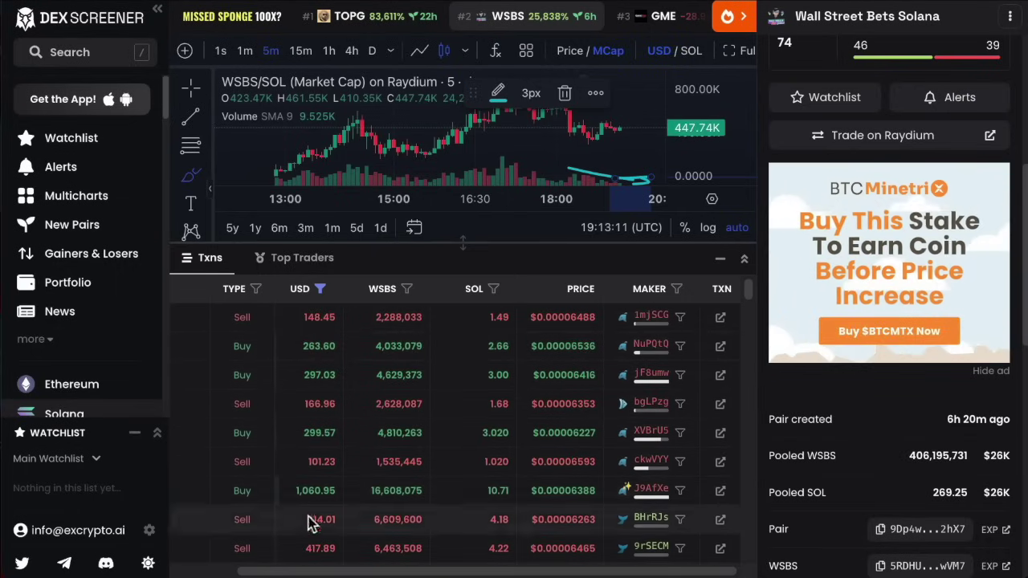
- Look through the USD-filtered buy and sell transactions back to those made about seven minutes ago
scroll(316, 391, "left", 2)
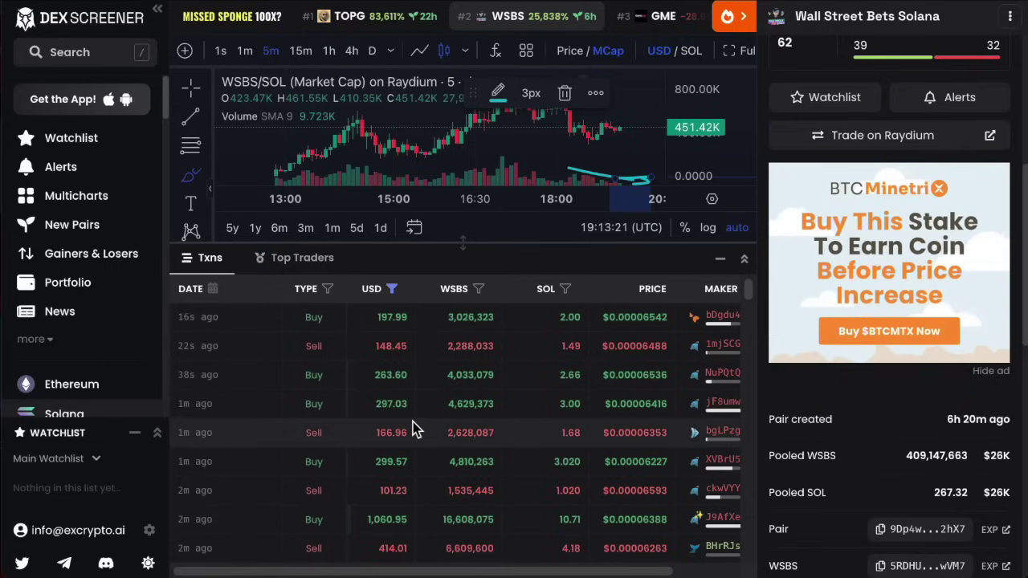
scroll(413, 421, "down", 3)
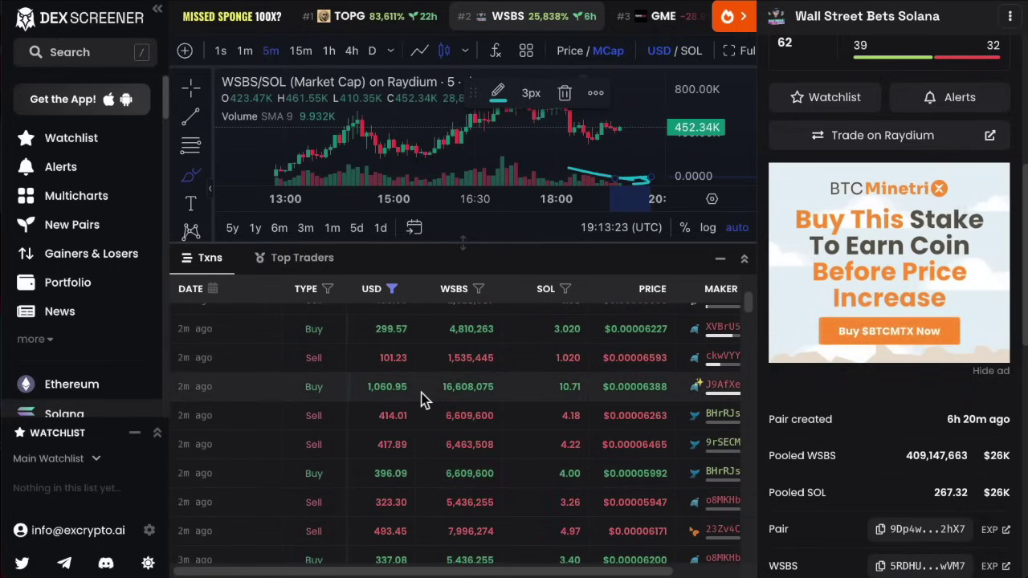
scroll(424, 399, "down", 5)
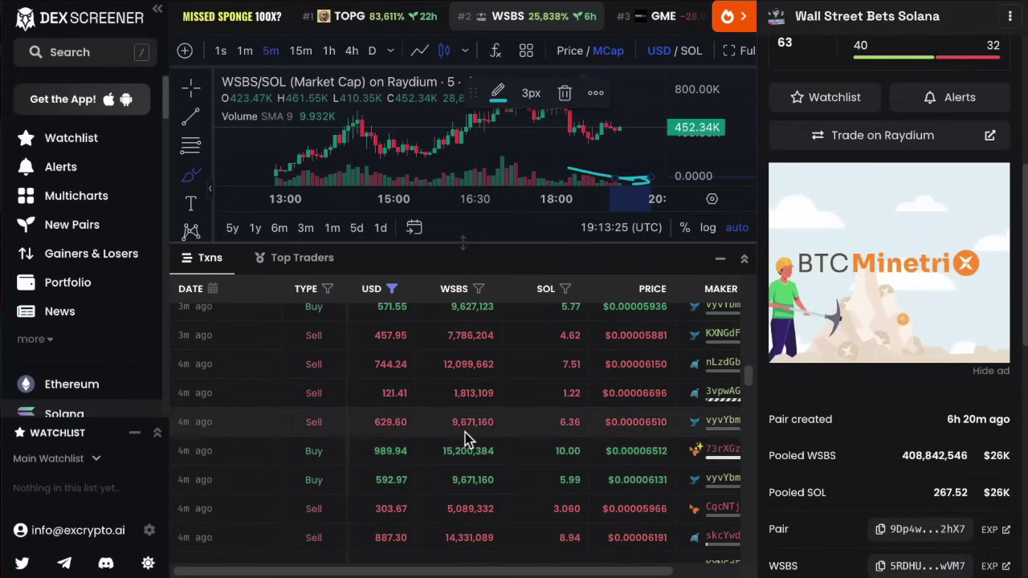
scroll(410, 417, "down", 5)
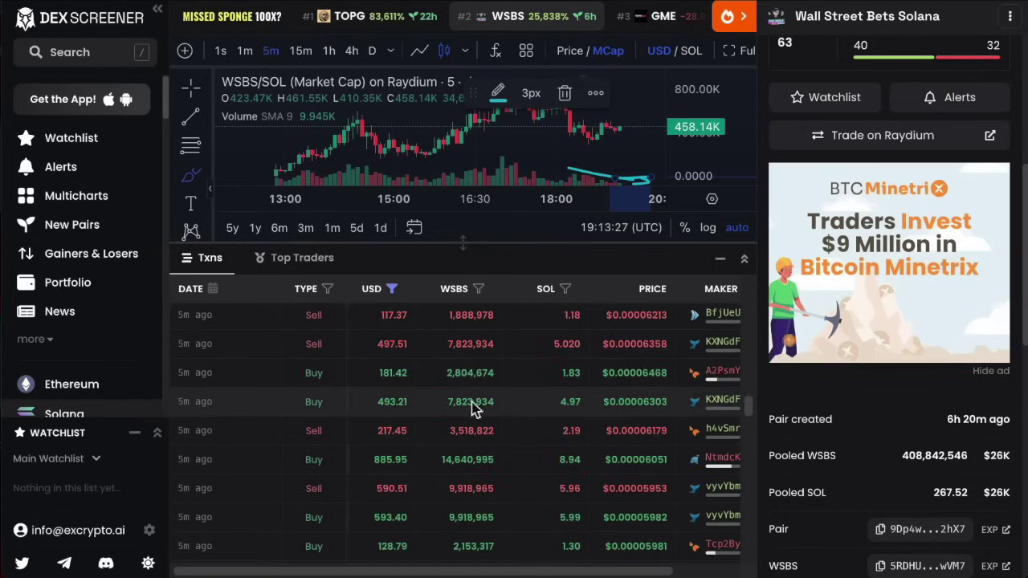
scroll(396, 418, "down", 5)
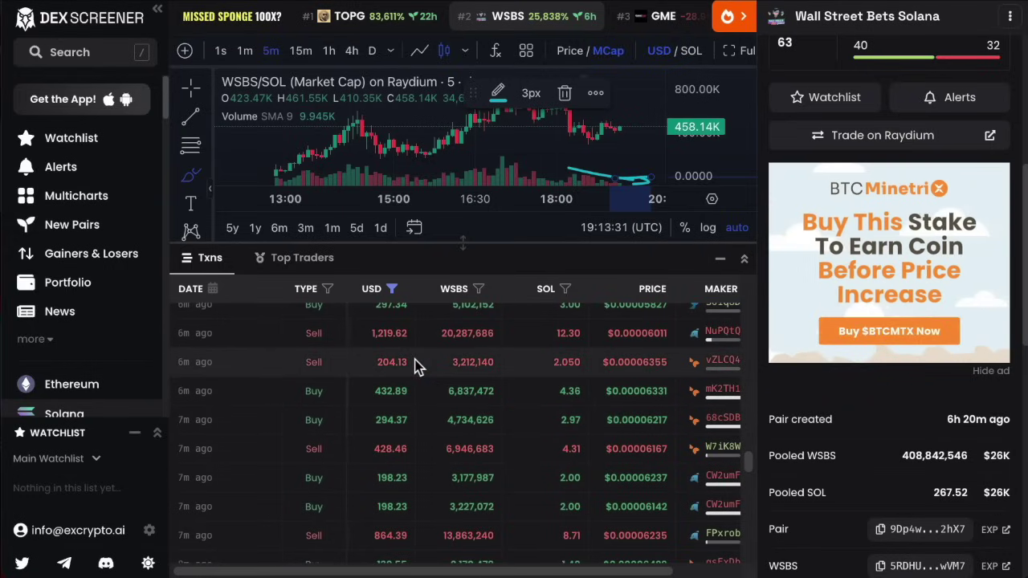
- Resize the transactions list to cover more of the chart and bring its maker and transaction link columns into view
left_click_drag(466, 241, 506, 482)
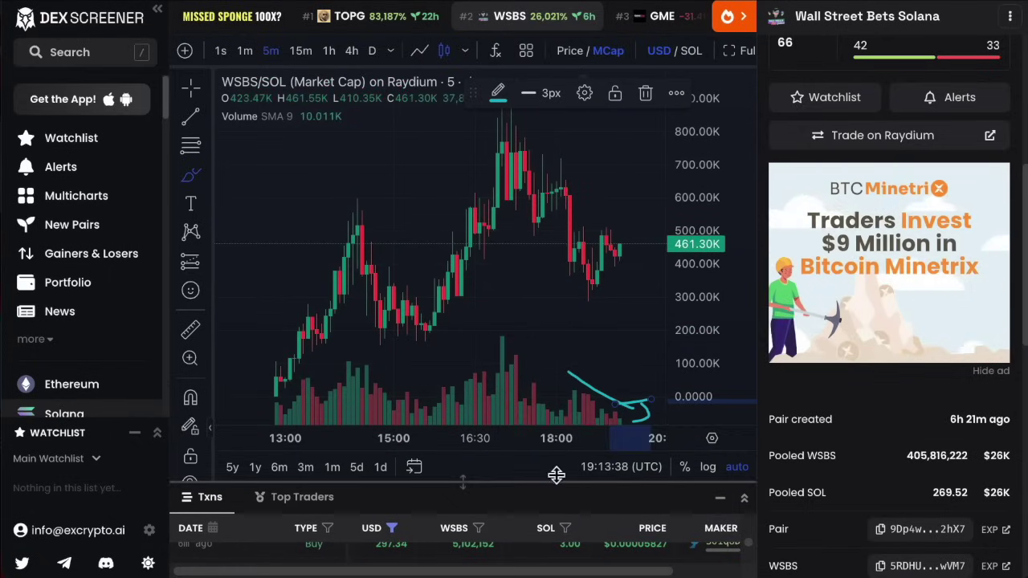
left_click_drag(556, 475, 567, 202)
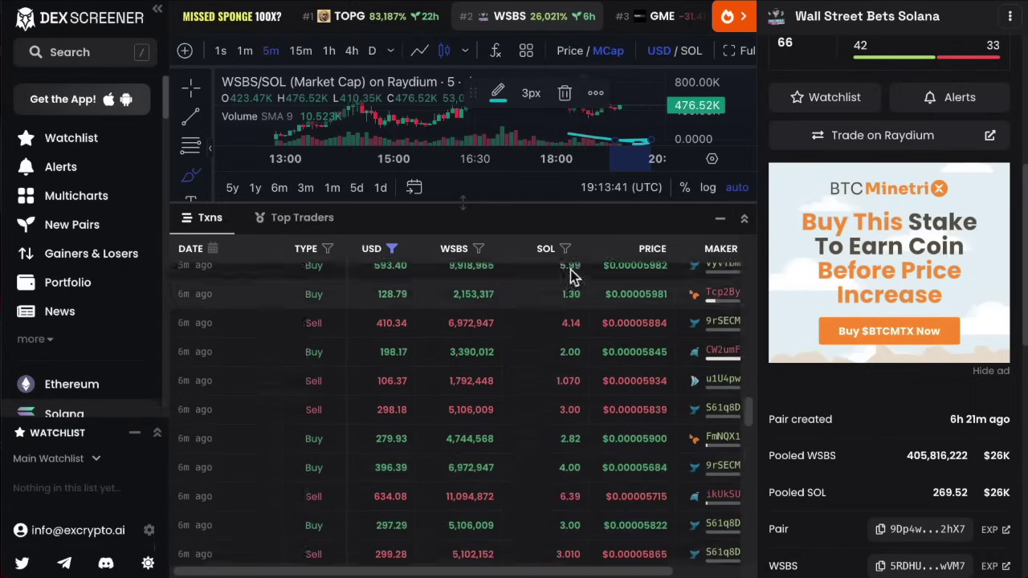
scroll(516, 348, "up", 5)
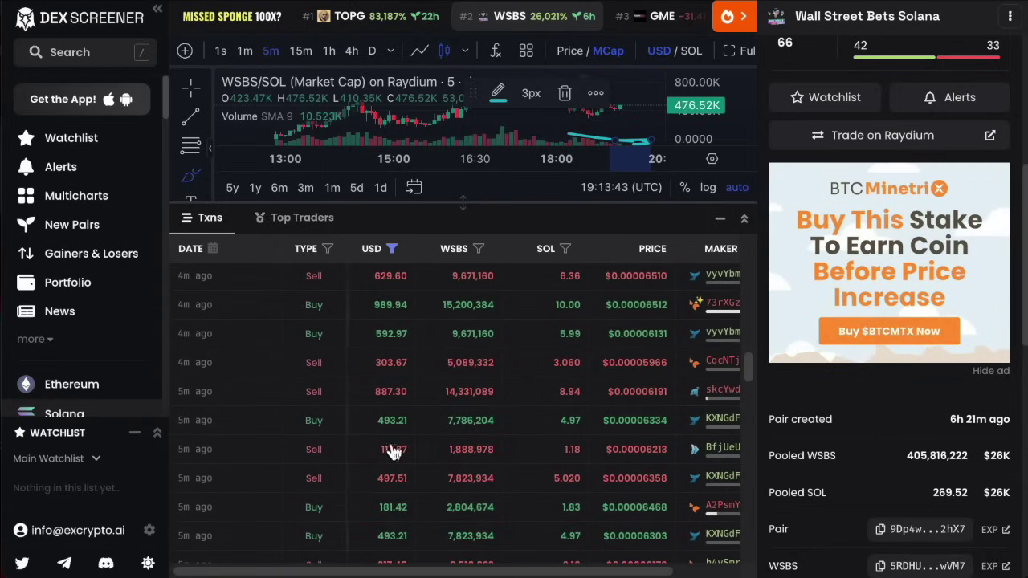
scroll(537, 325, "right", 2)
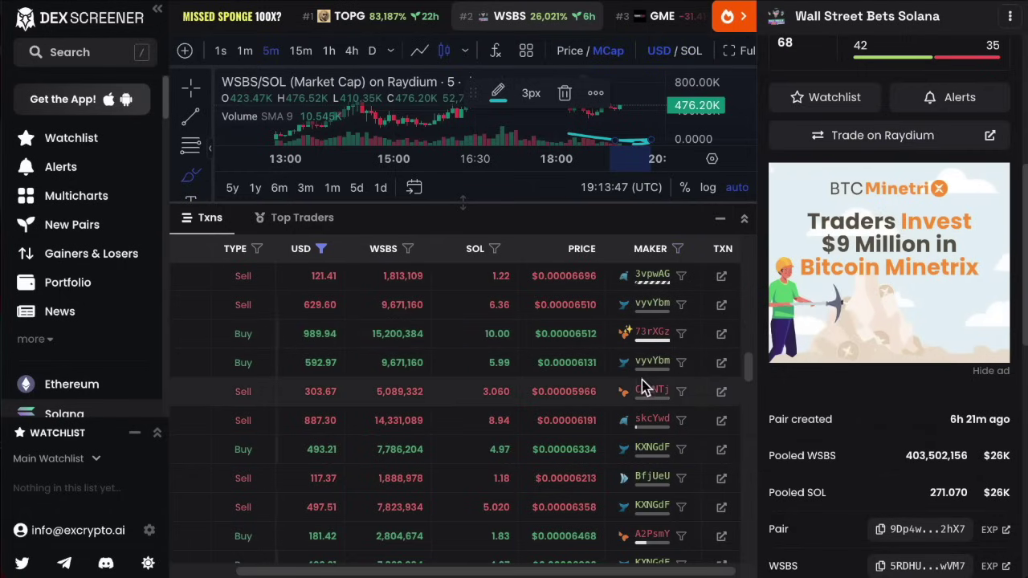
- Examine the makers' trade summaries in the transactions list, covering amounts bought and sold, PNL, unrealized value, holding time and size category
scroll(534, 368, "left", 2)
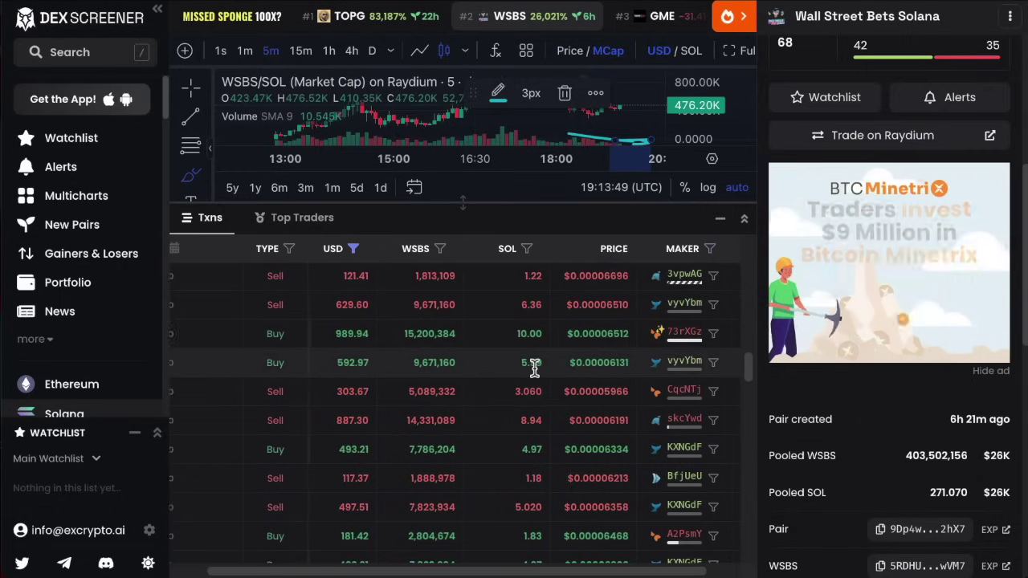
scroll(591, 361, "right", 1)
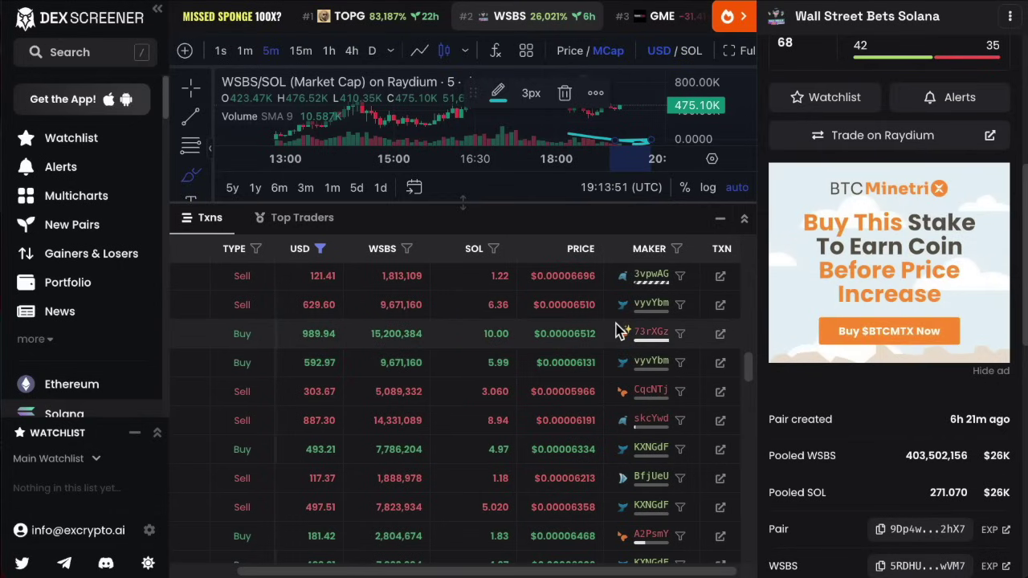
mouse_move(652, 308)
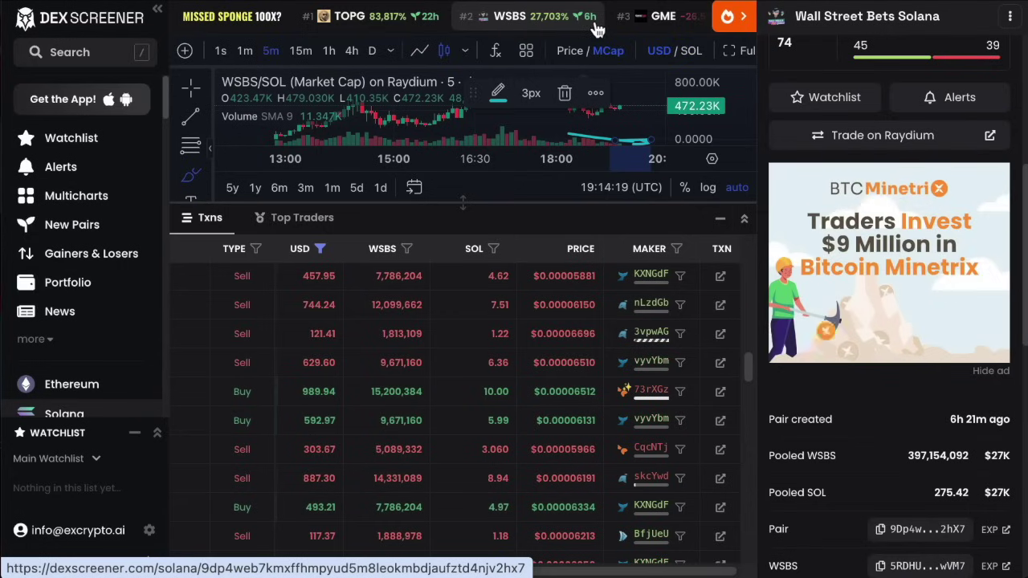
mouse_move(652, 368)
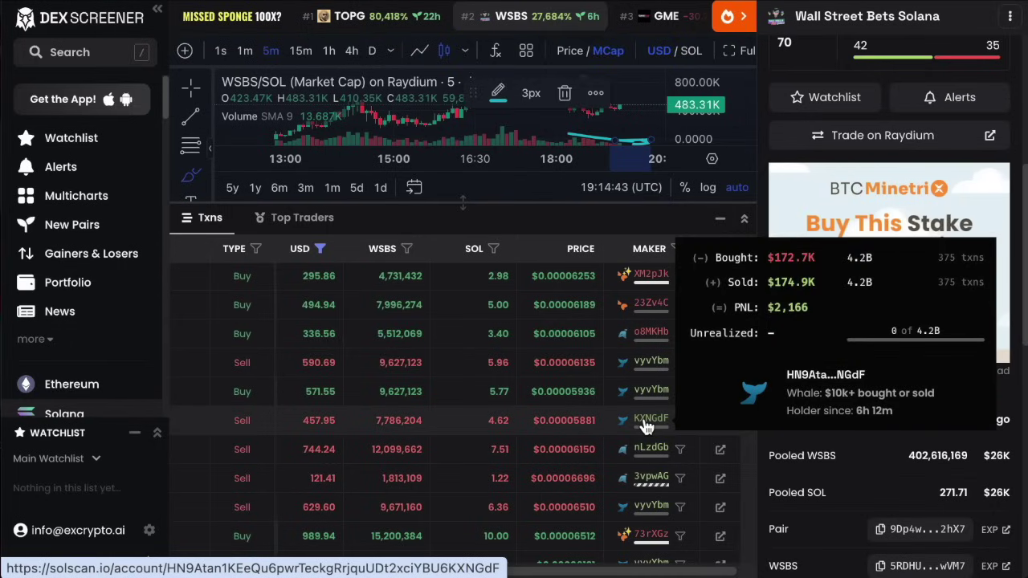
mouse_move(654, 454)
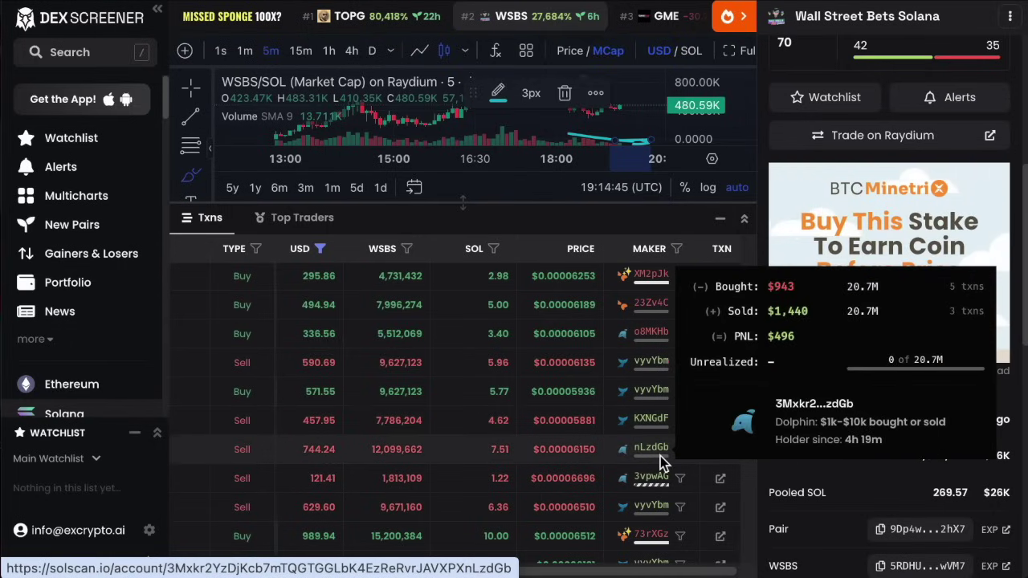
scroll(658, 454, "down", 2)
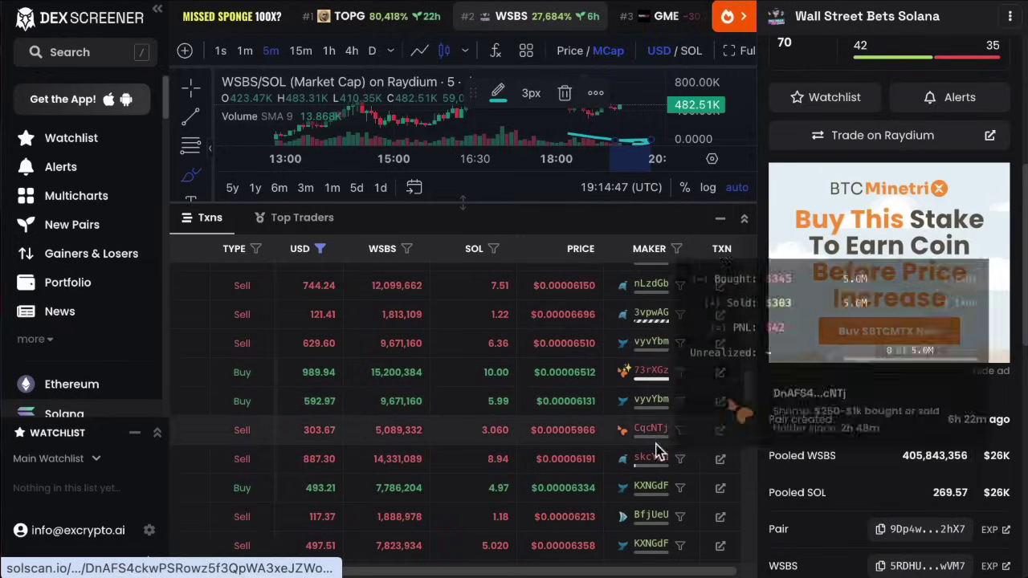
scroll(654, 474, "down", 1)
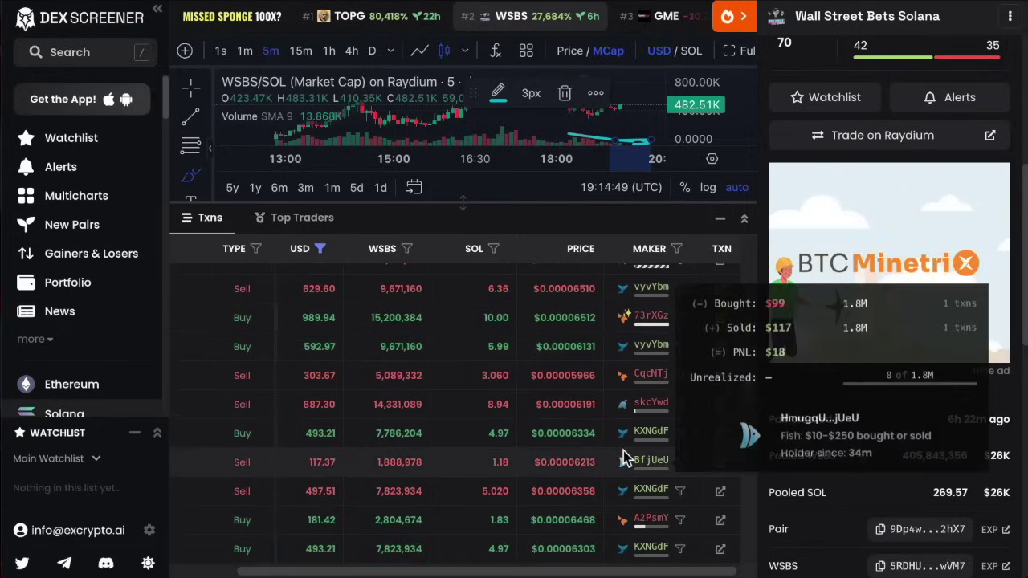
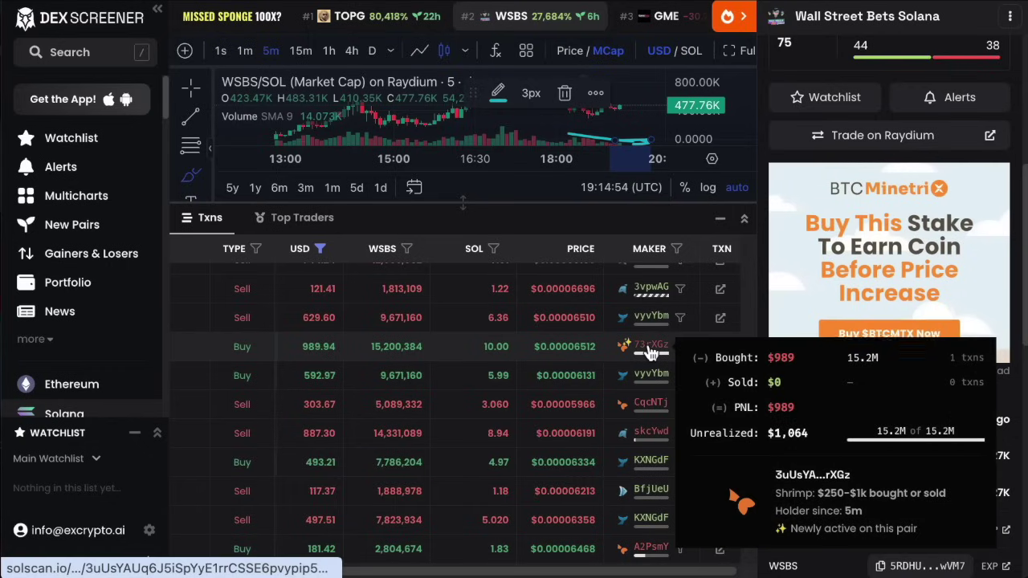
scroll(663, 450, "down", 5)
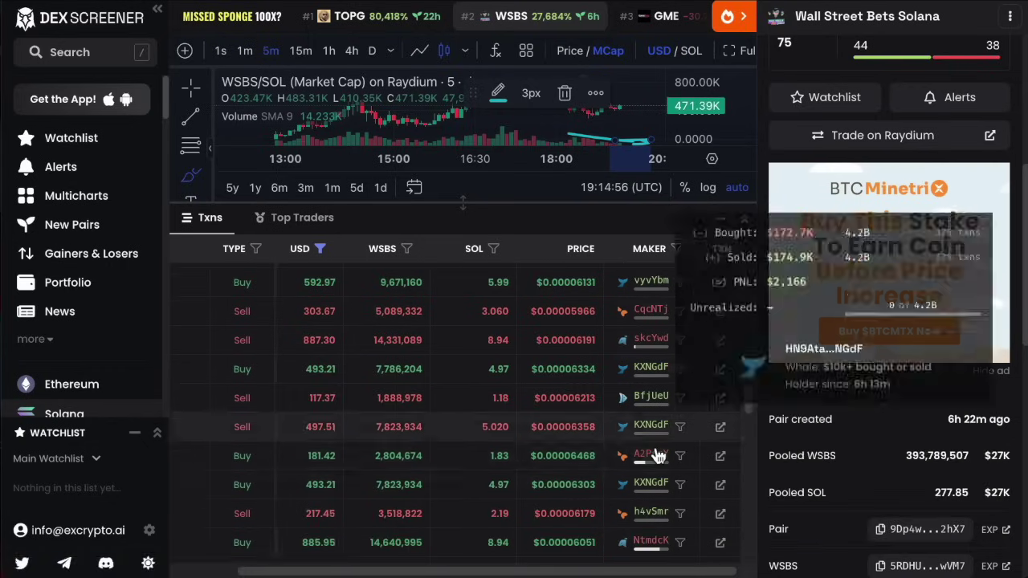
mouse_move(651, 357)
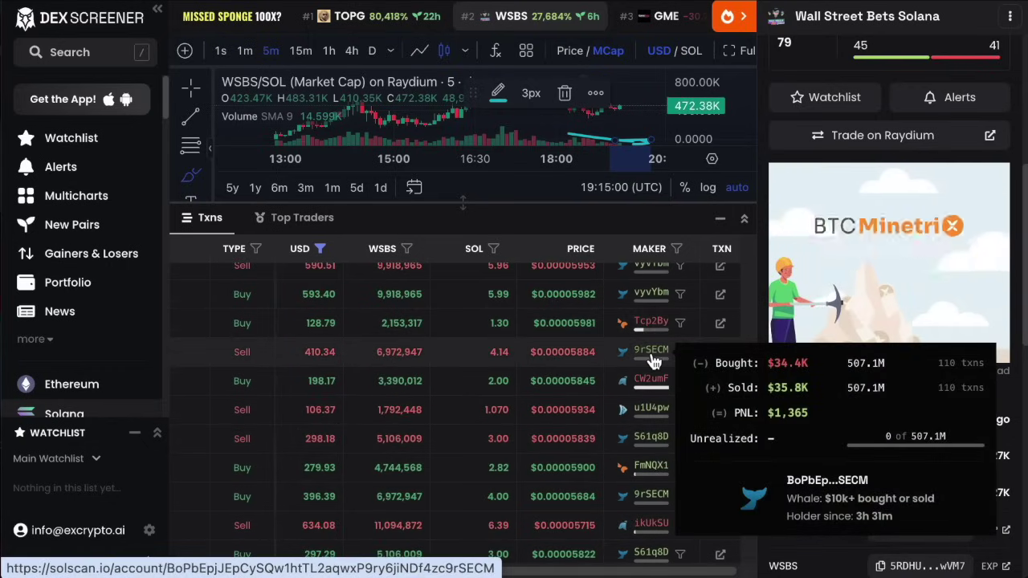
scroll(654, 361, "down", 3)
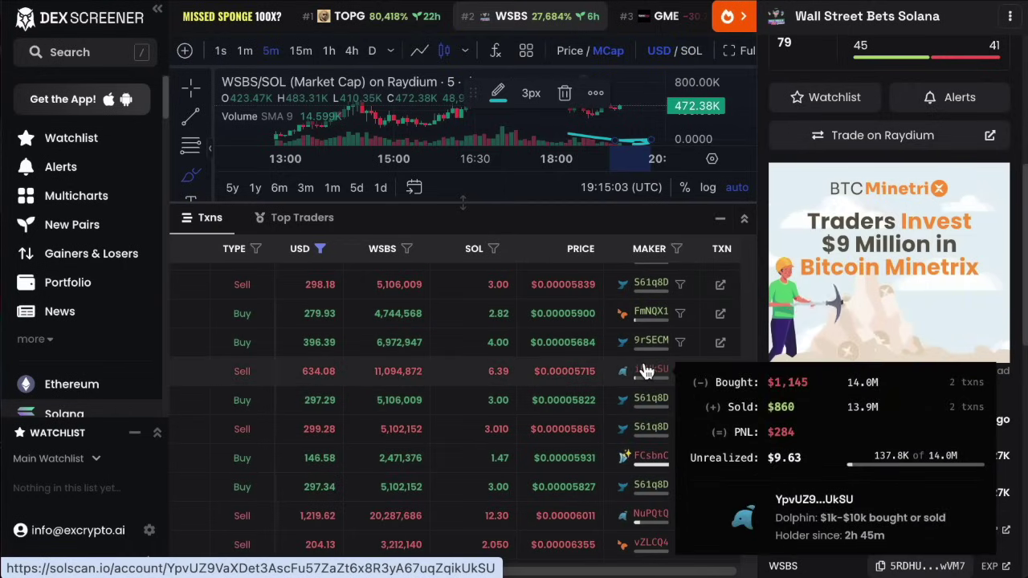
scroll(642, 401, "down", 3)
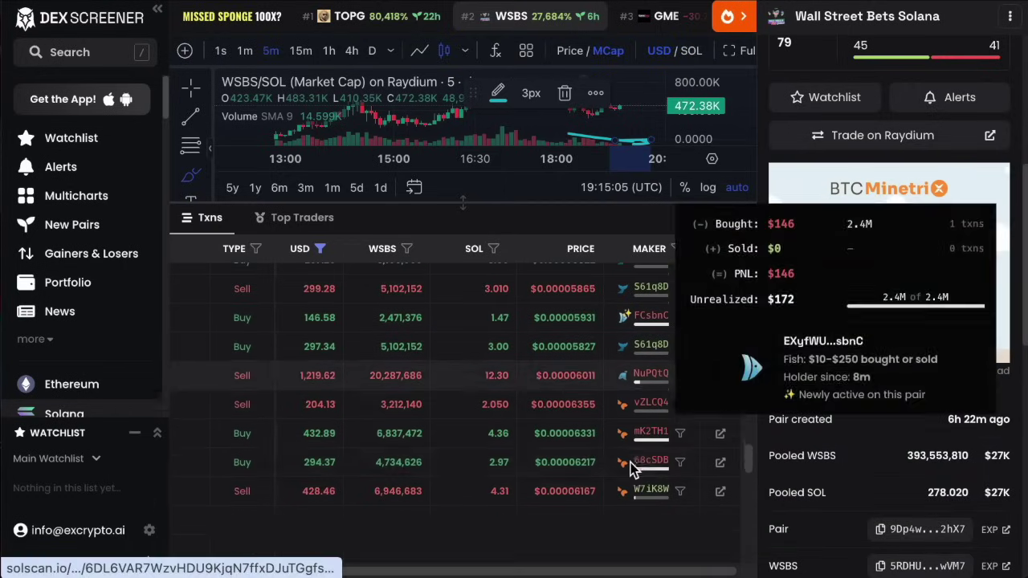
mouse_move(639, 410)
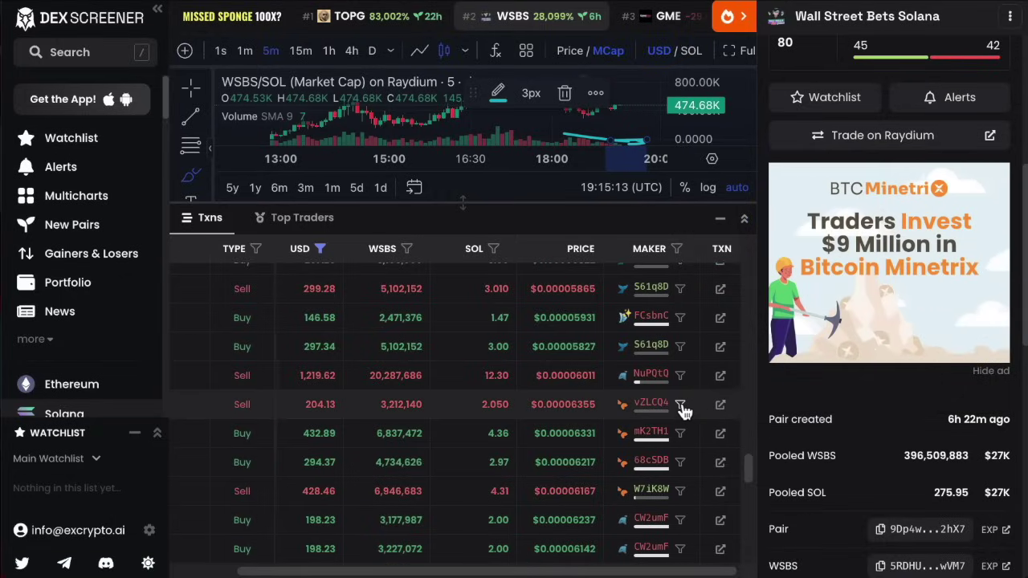
- Filter the transactions to the maker vZLCQ4 and enlarge the chart to view that maker's buy and sell marks
left_click(680, 404)
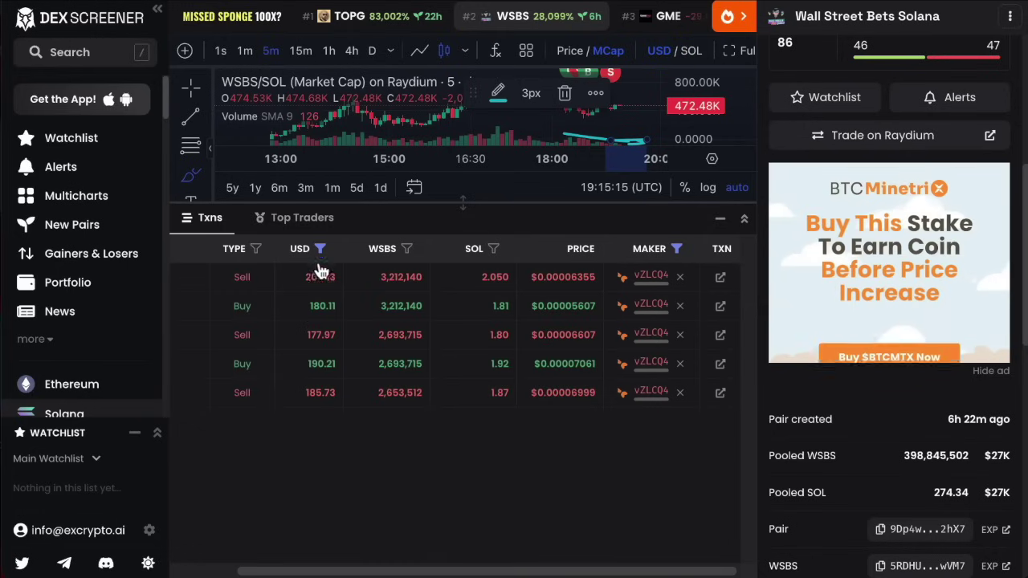
left_click_drag(470, 205, 537, 528)
scroll(634, 301, "up", 3)
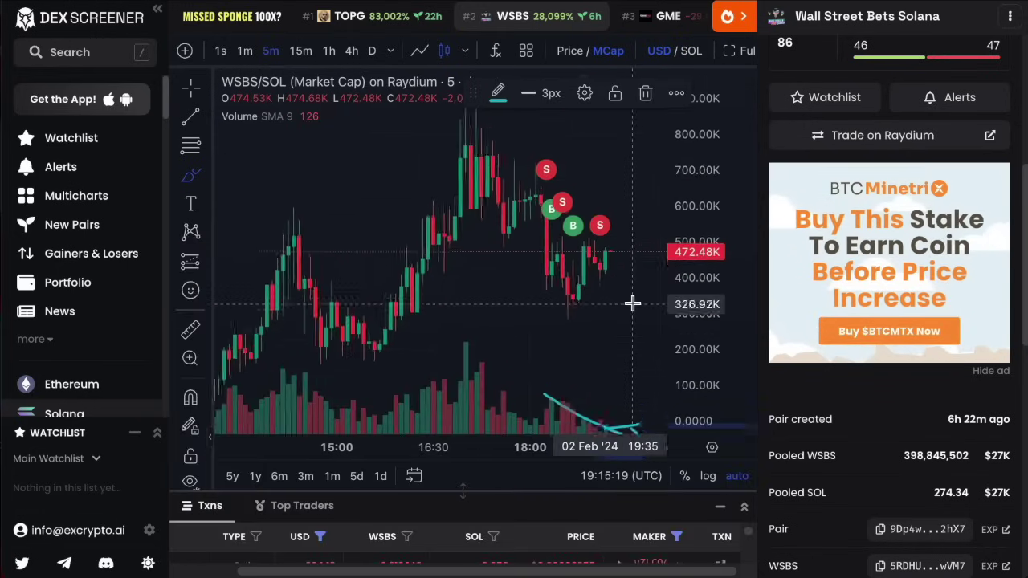
scroll(629, 296, "down", 6)
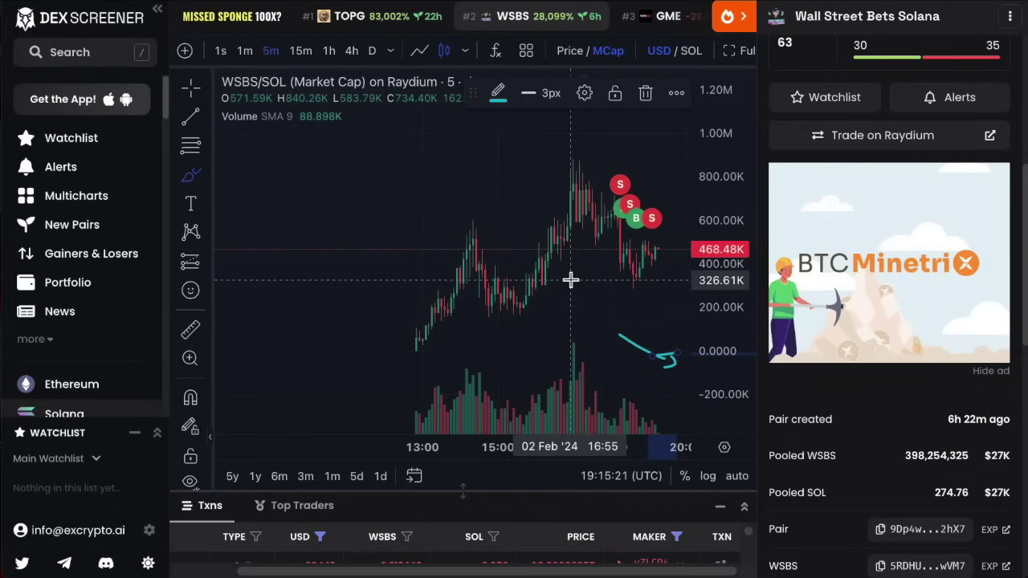
- Brush a circled B at the chart's first candles, short marks along both price rises, and a downward arrow starting beside the second rise
left_click(190, 175)
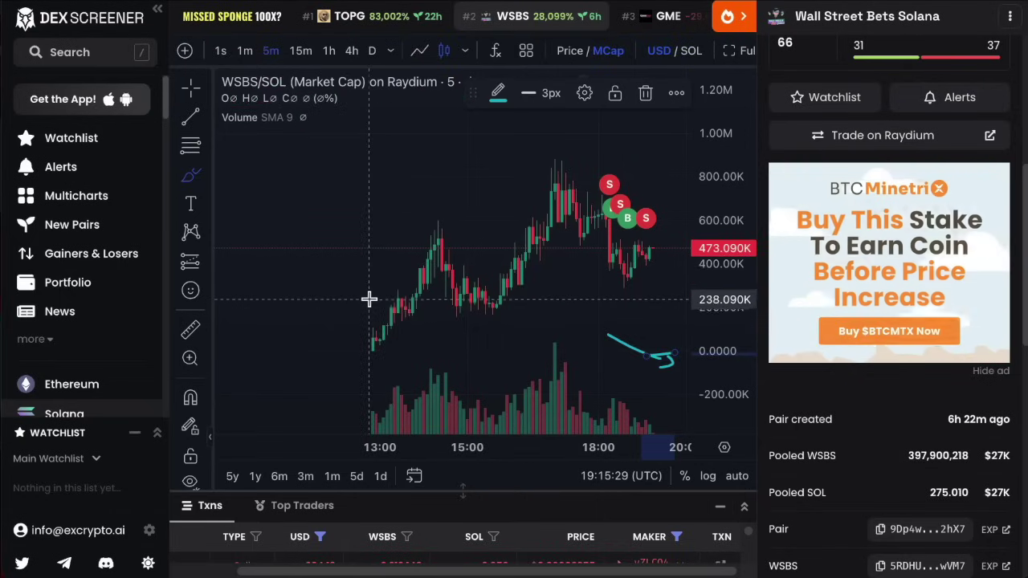
mouse_move(370, 303)
left_mouse_down()
mouse_move(384, 305)
mouse_move(371, 323)
mouse_move(412, 329)
mouse_move(367, 294)
left_mouse_up()
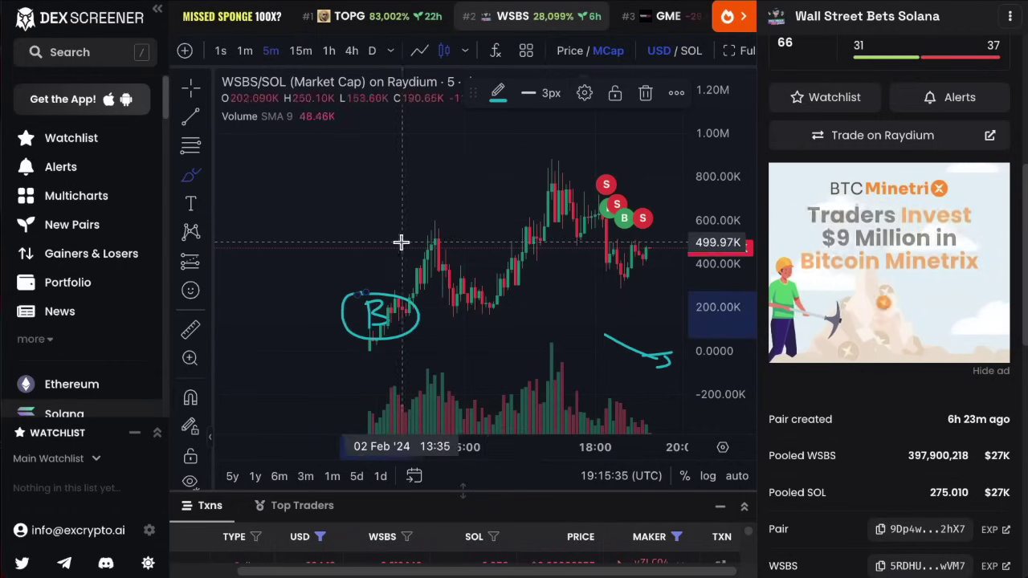
left_click_drag(402, 245, 405, 267)
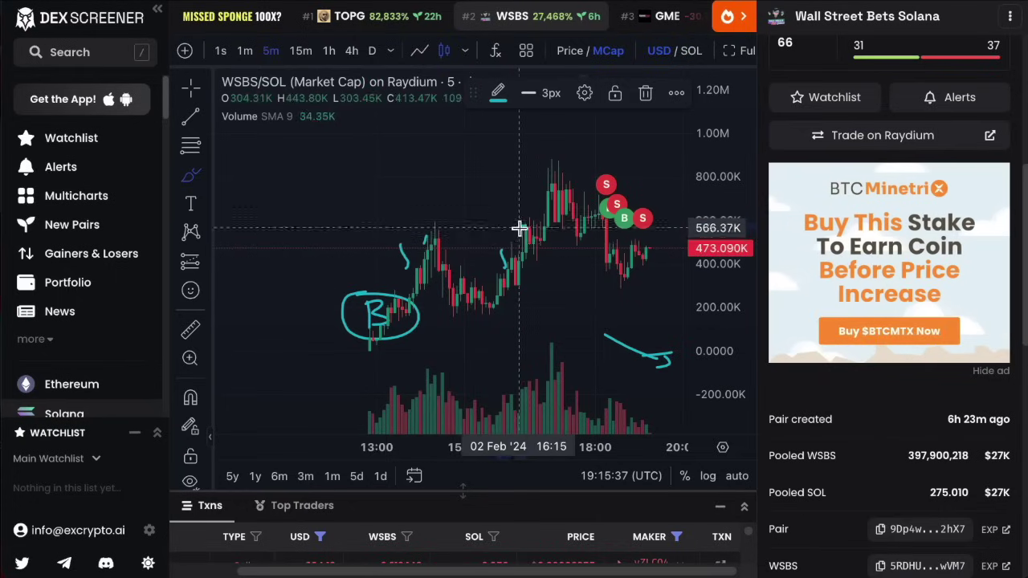
left_click_drag(535, 192, 534, 206)
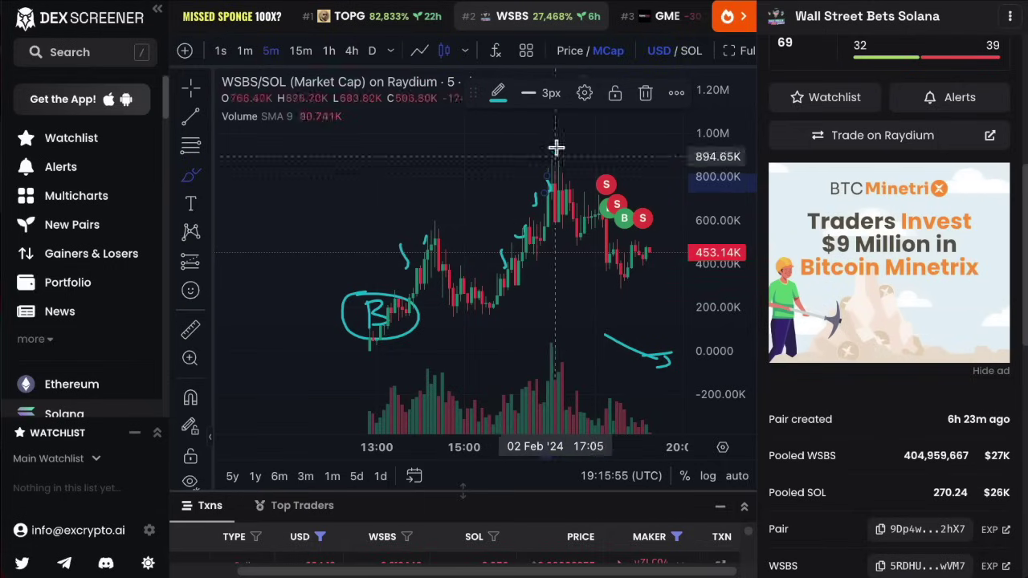
mouse_move(522, 262)
left_mouse_down()
mouse_move(585, 316)
mouse_move(567, 338)
left_mouse_up()
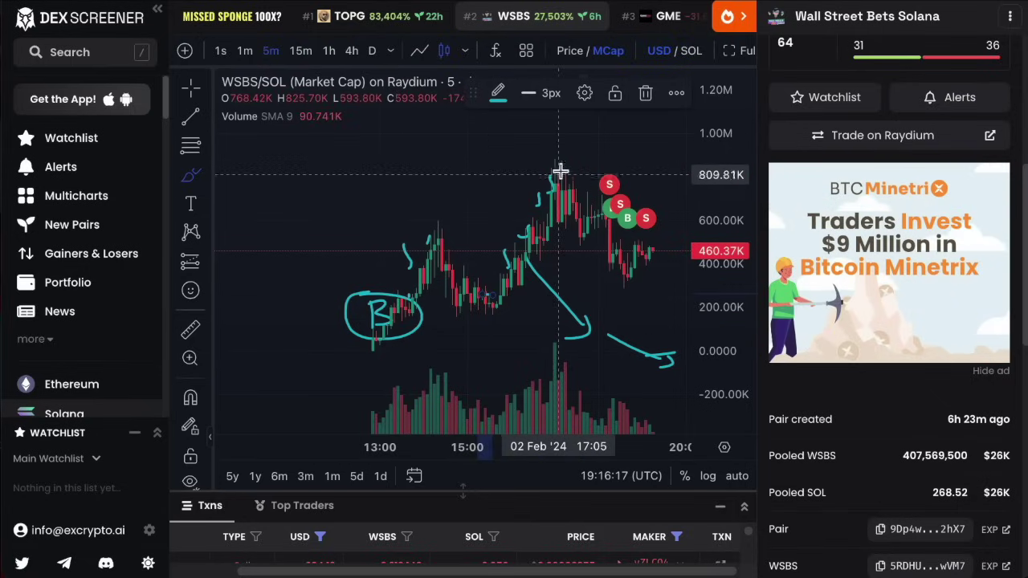
- Enlarge the transactions list over the chart again and clear its maker filter
scroll(608, 394, "up", 4)
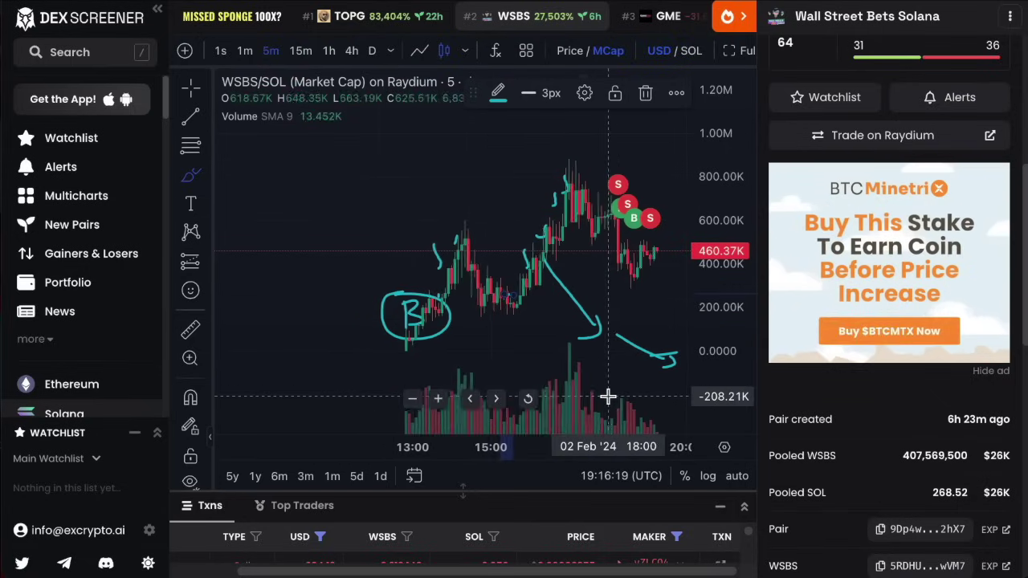
scroll(565, 197, "up", 2)
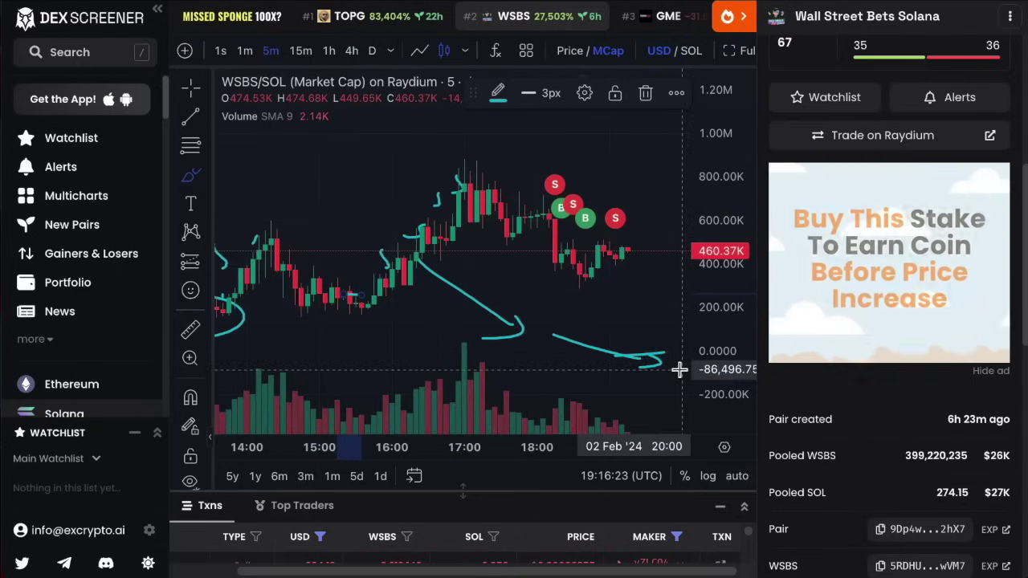
scroll(706, 271, "down", 2)
left_click_drag(603, 494, 602, 235)
left_click(679, 280)
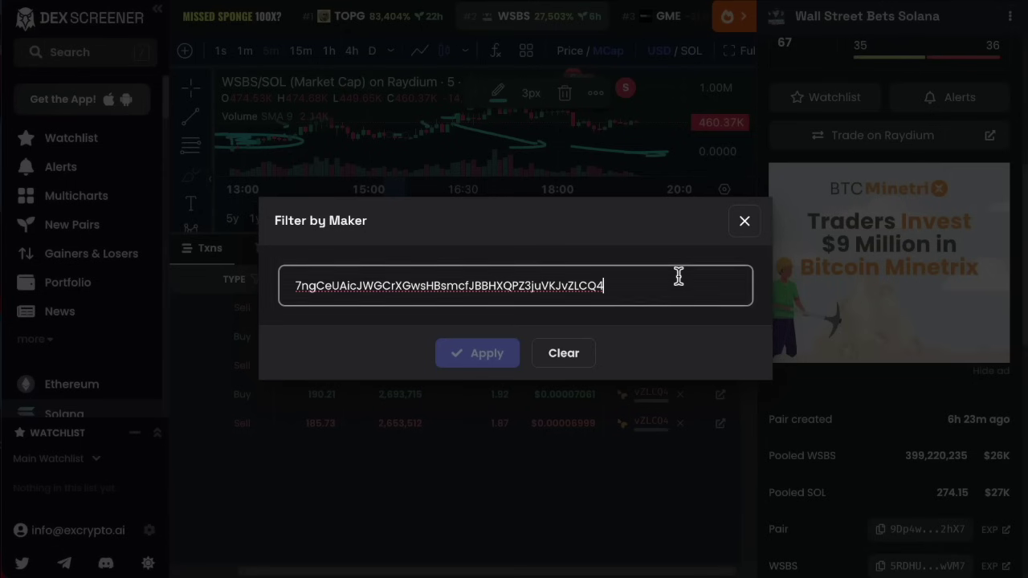
left_click(570, 354)
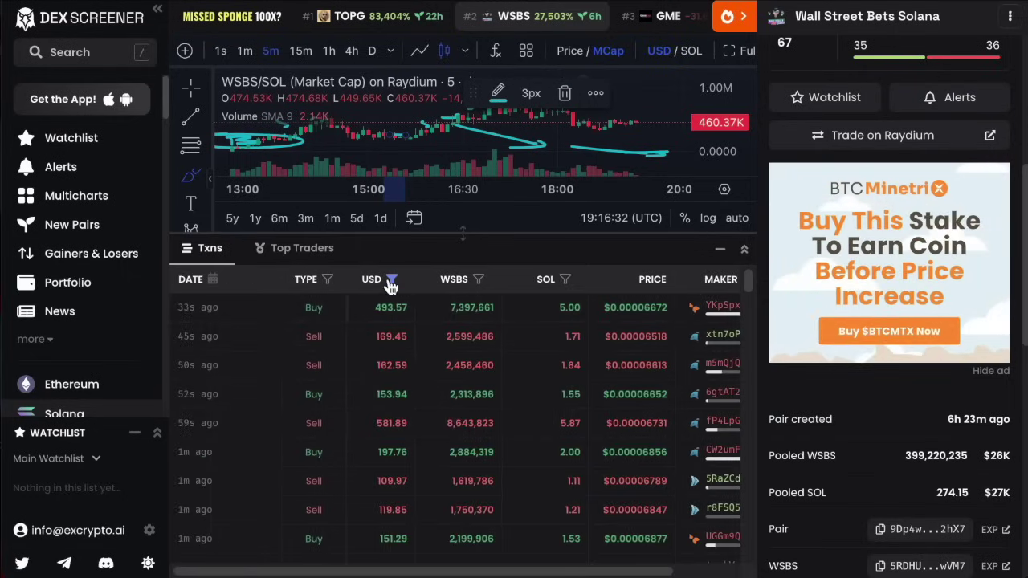
- Enlarge the chart over the transactions list and hide the pair details sidebar
scroll(469, 374, "right", 3)
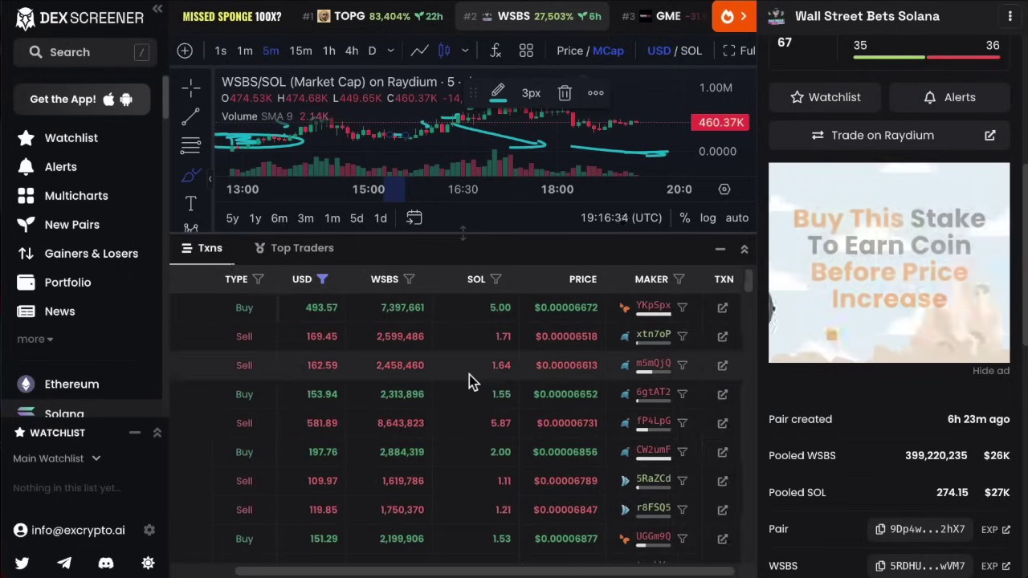
scroll(469, 374, "left", 3)
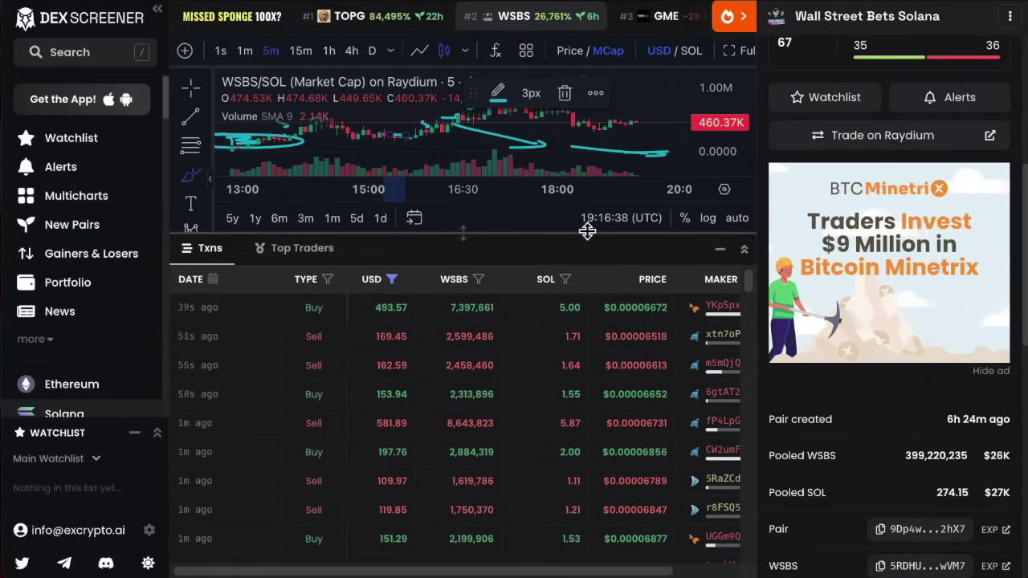
left_click_drag(589, 233, 599, 552)
scroll(923, 144, "up", 5)
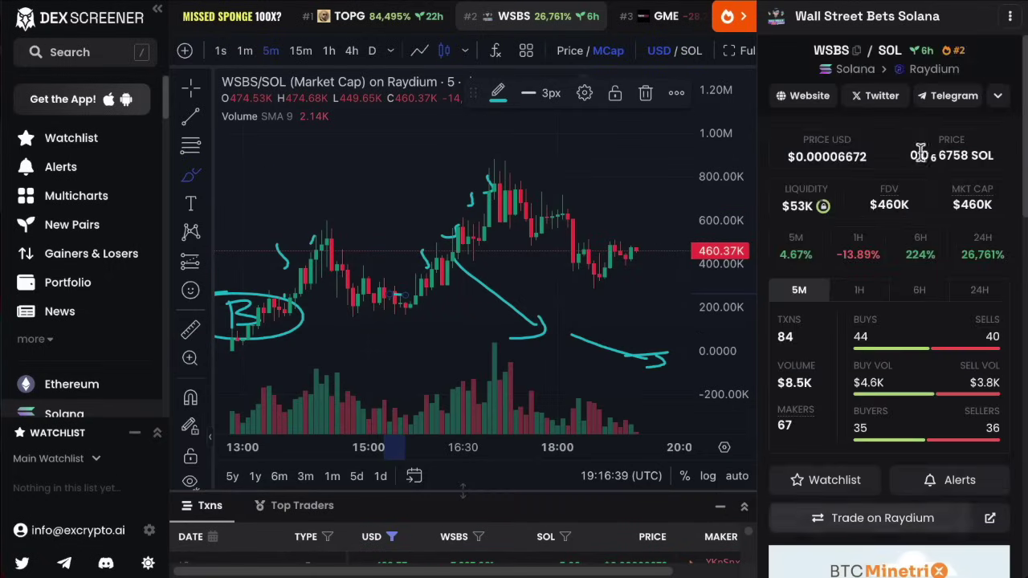
left_click(1009, 16)
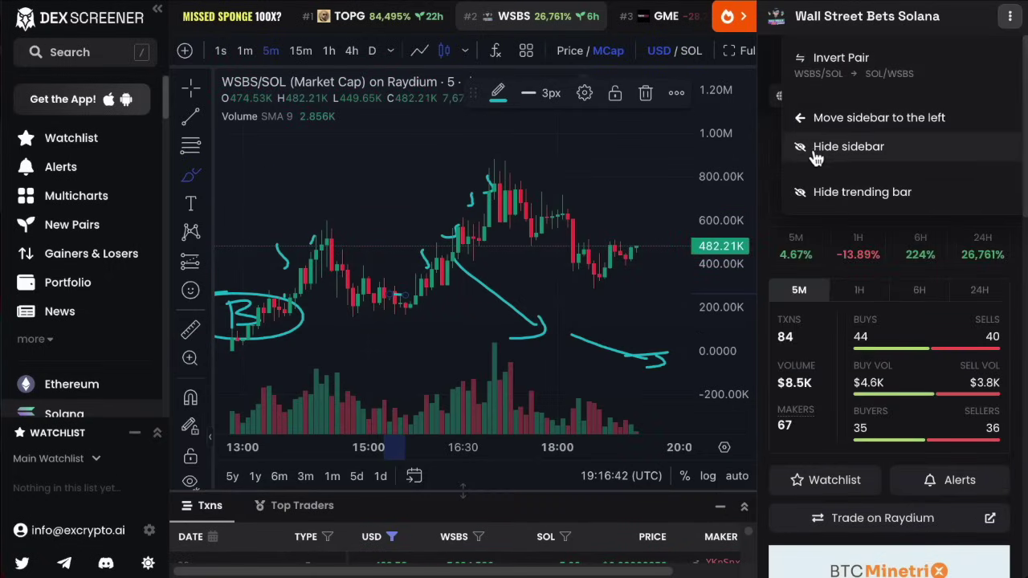
left_click(816, 157)
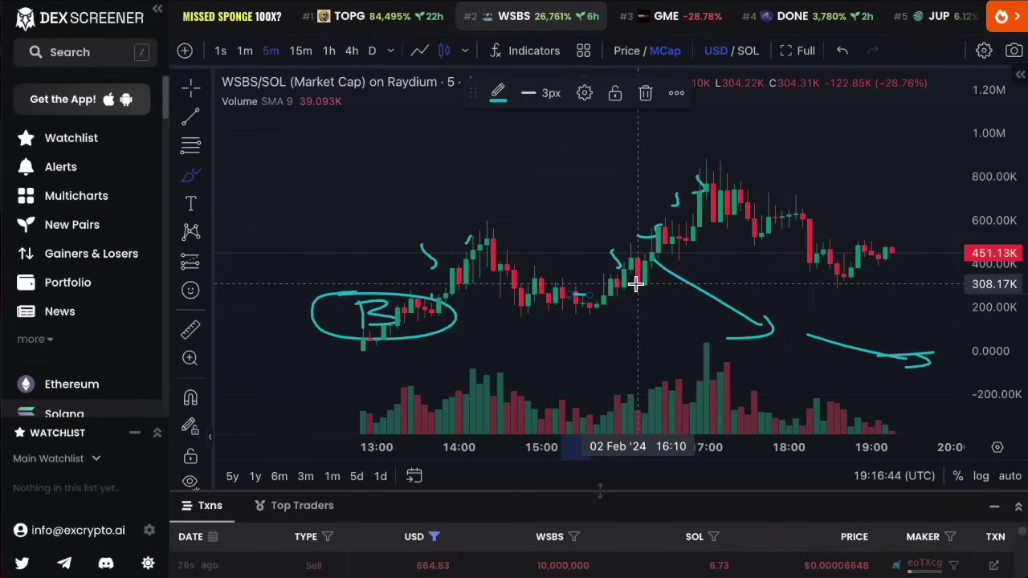
- Remove all drawings from the chart and brush short arrows across the price peaks near 14:30 and 17:00
right_click(828, 163)
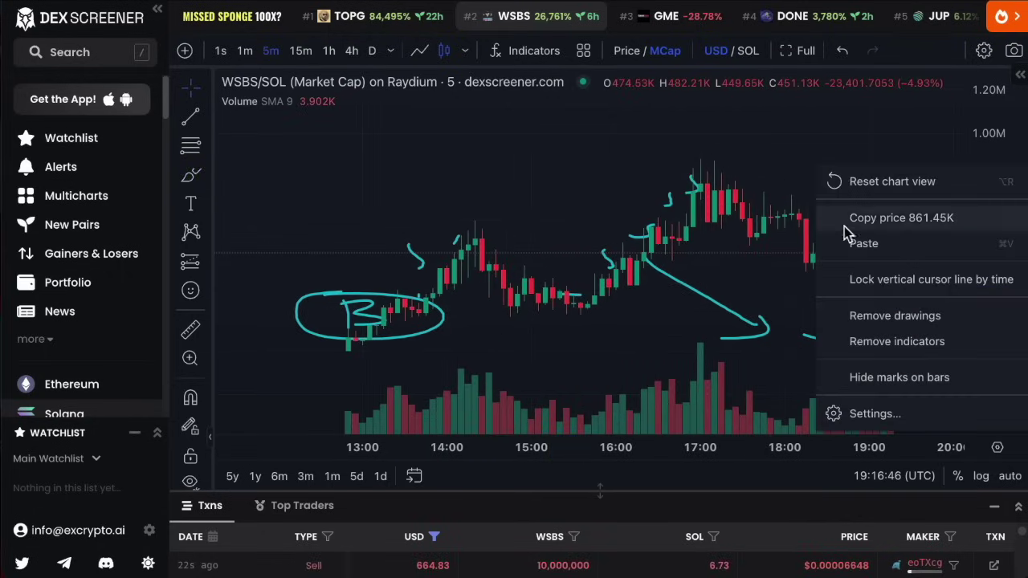
left_click(849, 316)
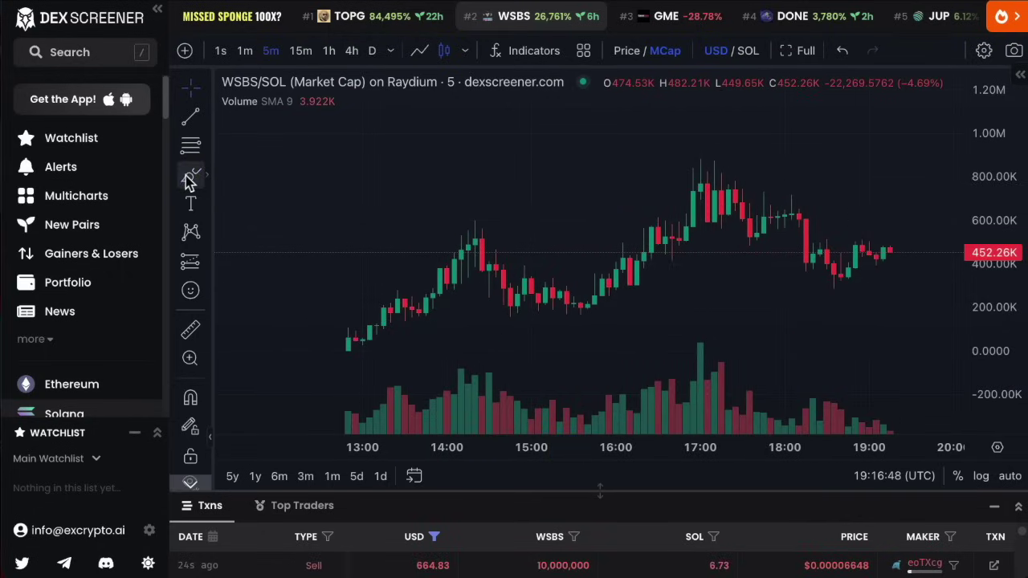
left_click_drag(438, 258, 497, 254)
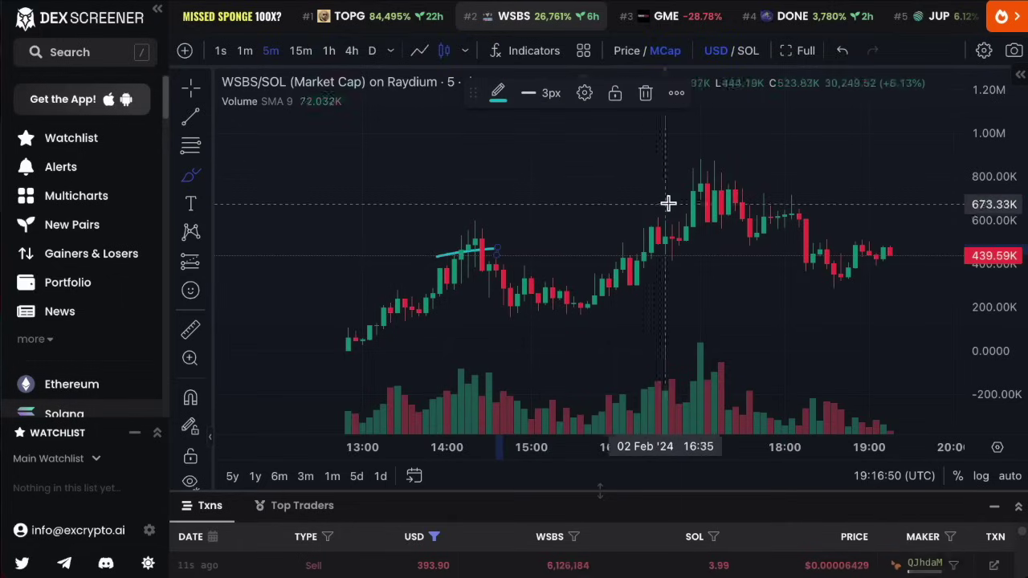
left_click_drag(678, 202, 710, 197)
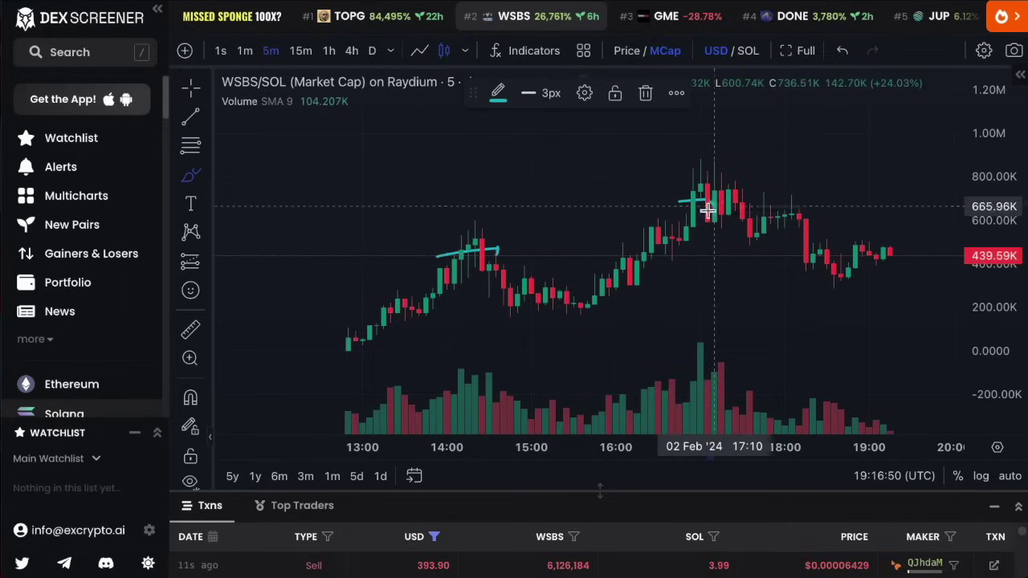
- Draw horizontal lines across the WSBS/SOL chart at about 791K and 356K market cap
left_click(206, 117)
left_click(276, 248)
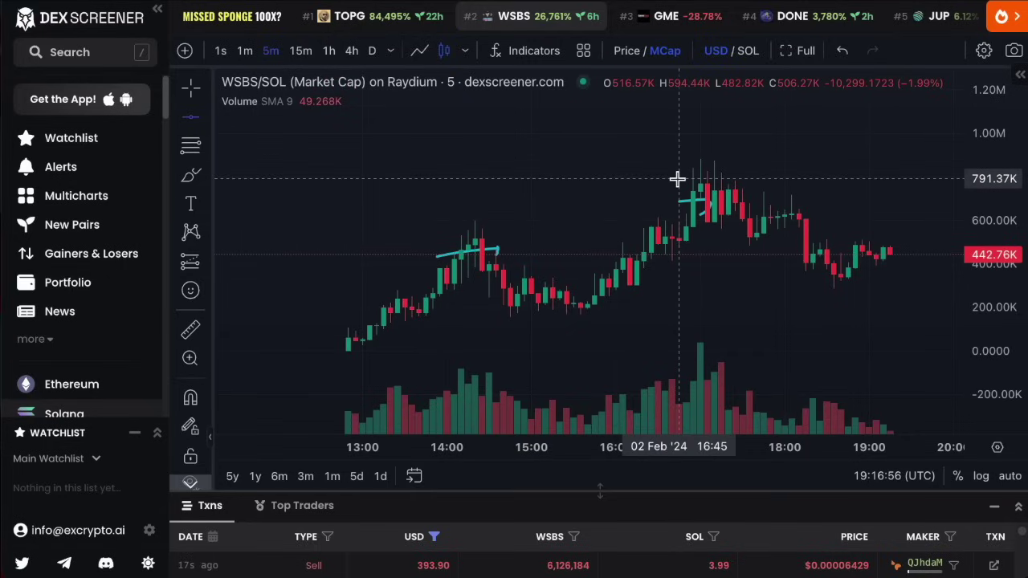
left_click(677, 178)
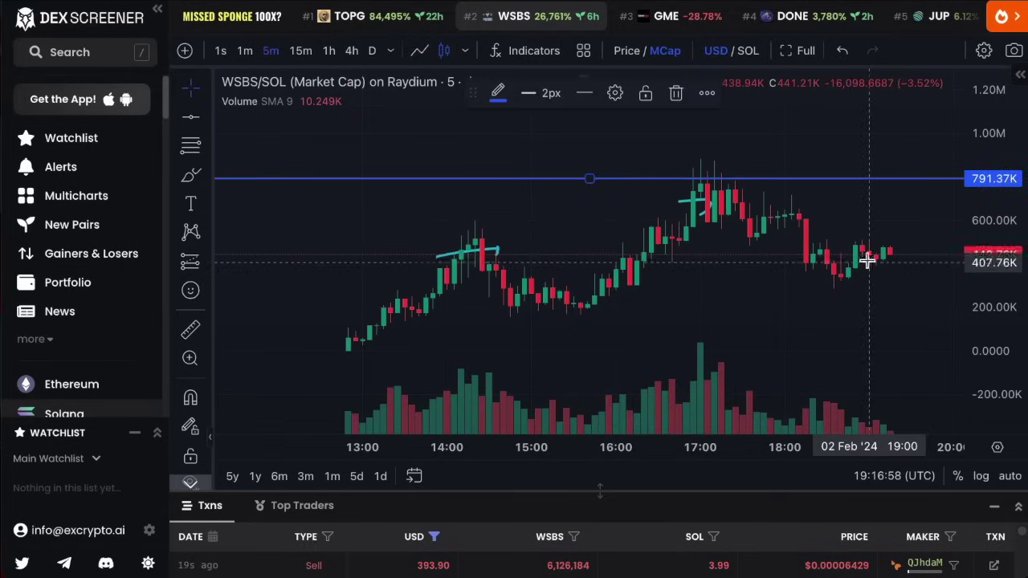
left_click(188, 122)
left_click(775, 273)
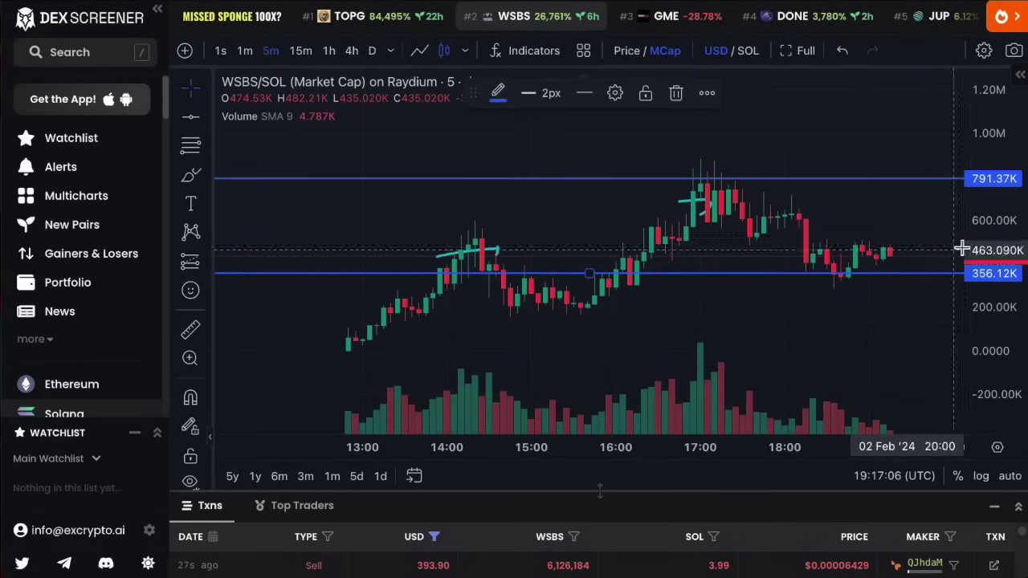
left_click_drag(996, 207, 901, 297)
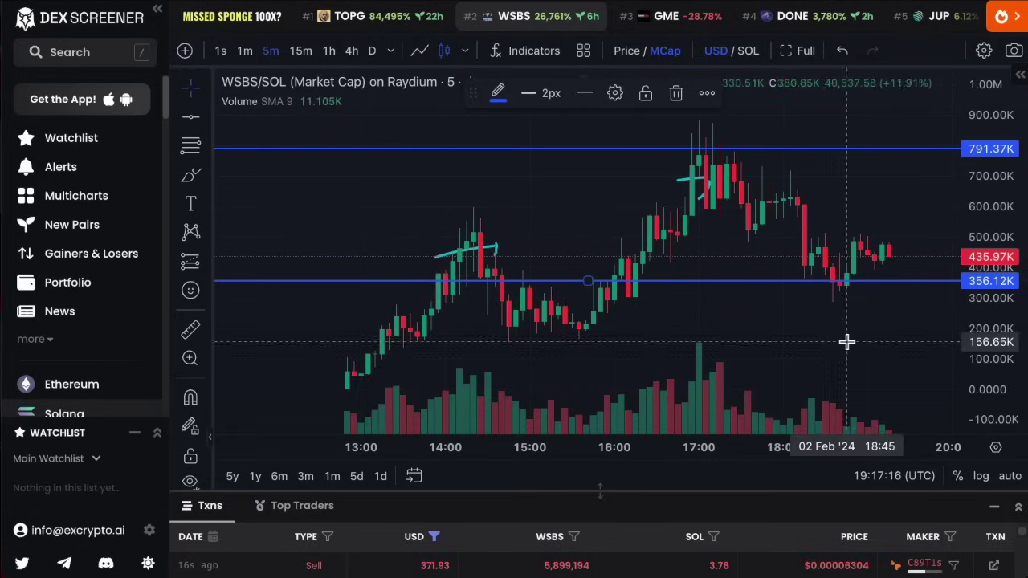
- Switch the chart to the 1-second interval and rescale its price axis to show the recent price swings
left_click(221, 53)
left_click_drag(972, 263, 987, 115)
double_click(981, 254)
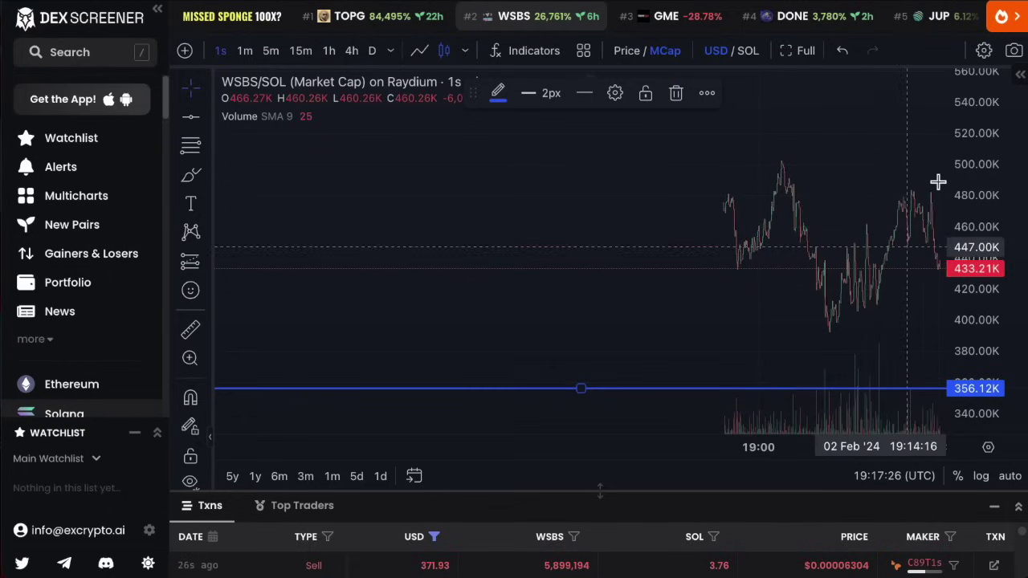
left_click_drag(973, 143, 966, 211)
scroll(725, 220, "up", 3)
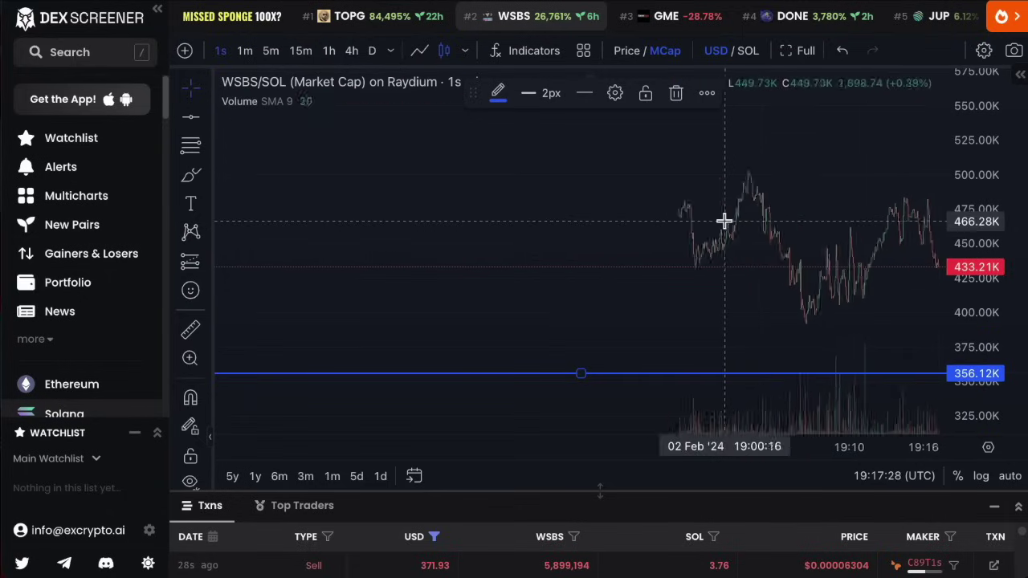
scroll(811, 257, "down", 2)
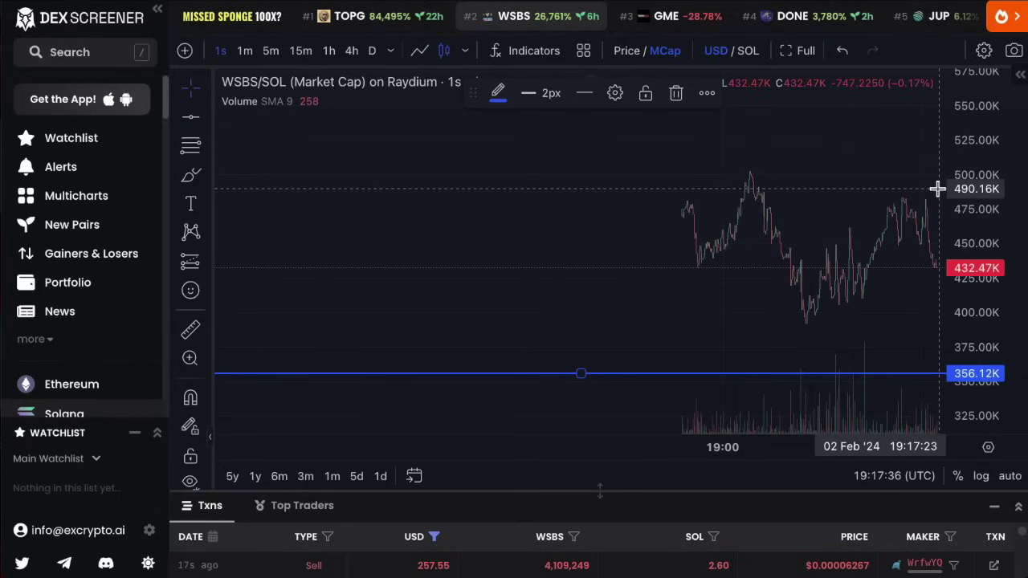
- Brush a handwritten percentage and a double-headed arrow in the empty area before the candles, and circle both
left_click(191, 175)
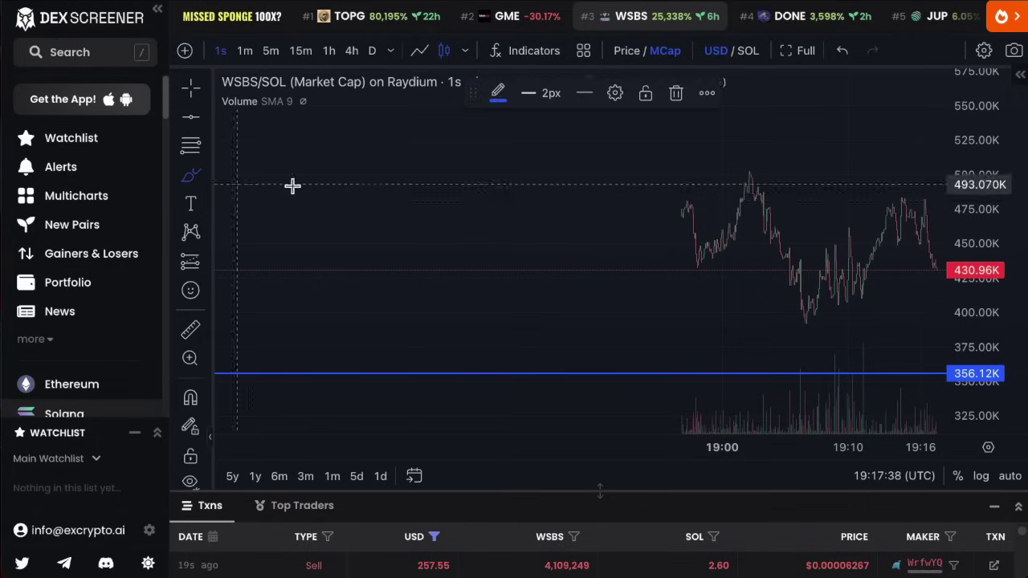
mouse_move(427, 172)
left_mouse_down()
mouse_move(455, 175)
mouse_move(466, 197)
left_mouse_up()
mouse_move(509, 172)
left_mouse_down()
mouse_move(490, 217)
mouse_move(624, 212)
mouse_move(594, 220)
left_mouse_up()
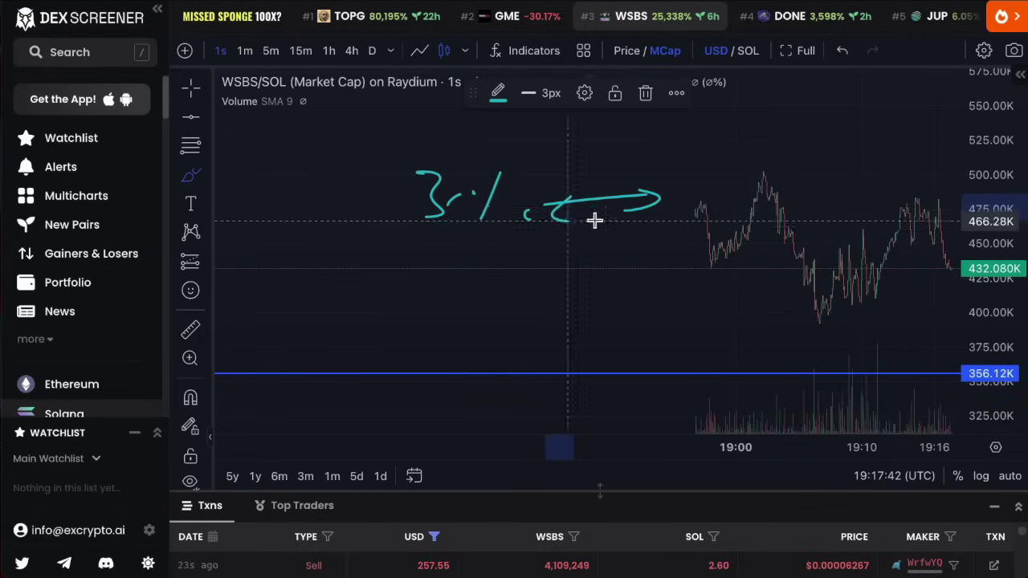
mouse_move(414, 256)
left_mouse_down()
mouse_move(693, 165)
mouse_move(300, 204)
mouse_move(495, 277)
left_mouse_up()
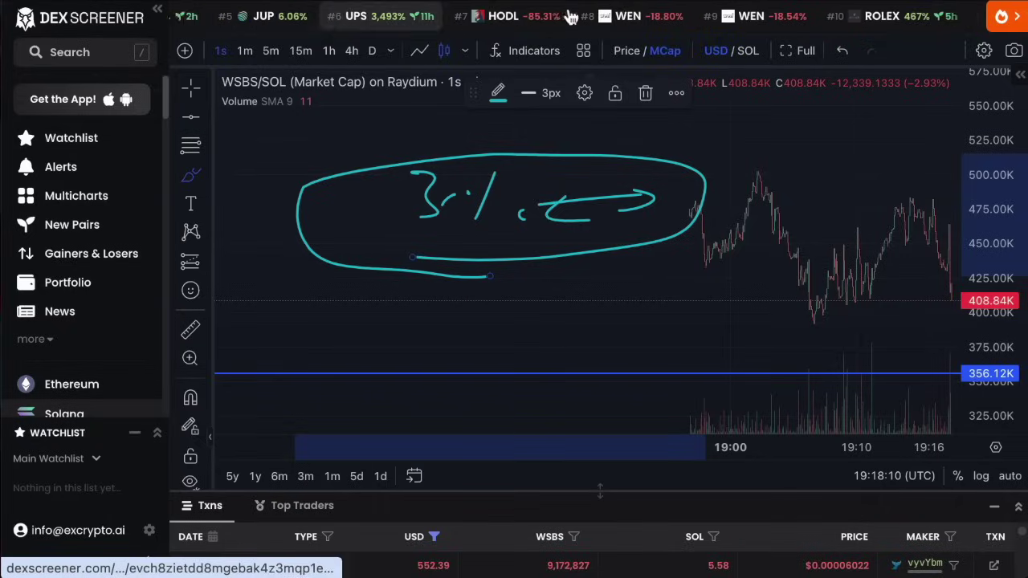
- Open the HODL pair from the trending tokens and show its chart in market cap
left_click(472, 17)
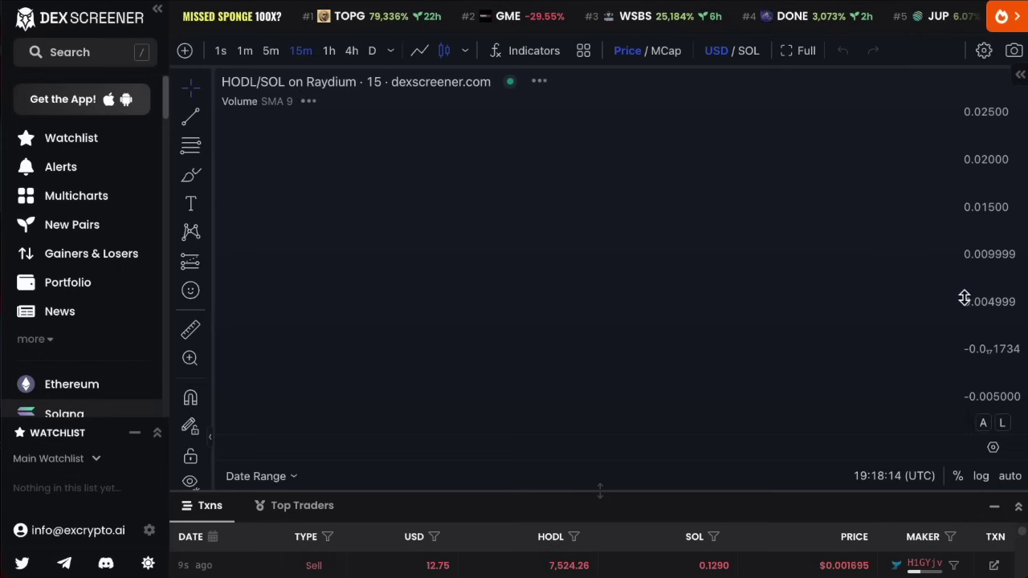
left_click_drag(1001, 248, 856, 137)
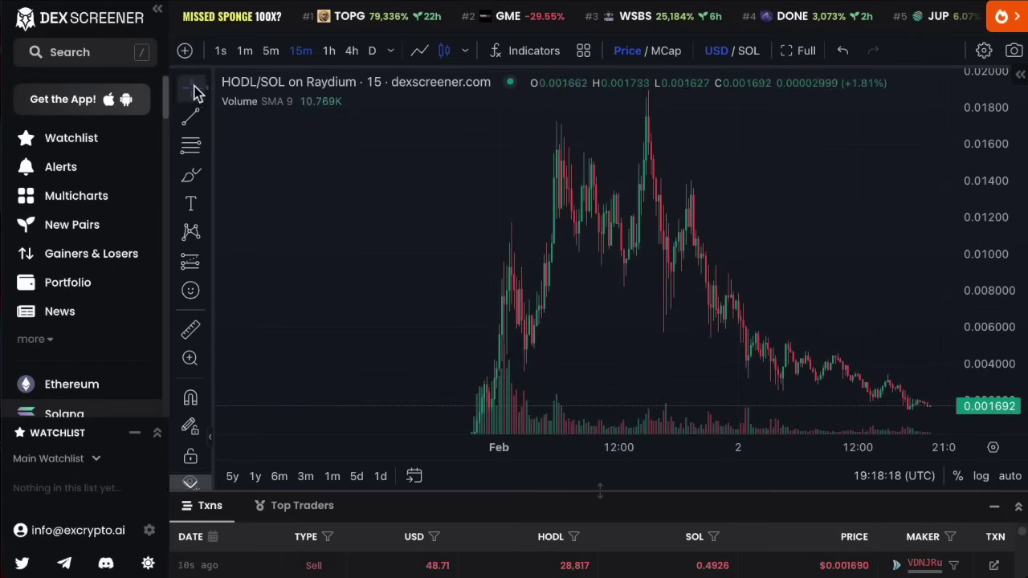
left_click_drag(803, 339, 769, 221)
left_click(666, 52)
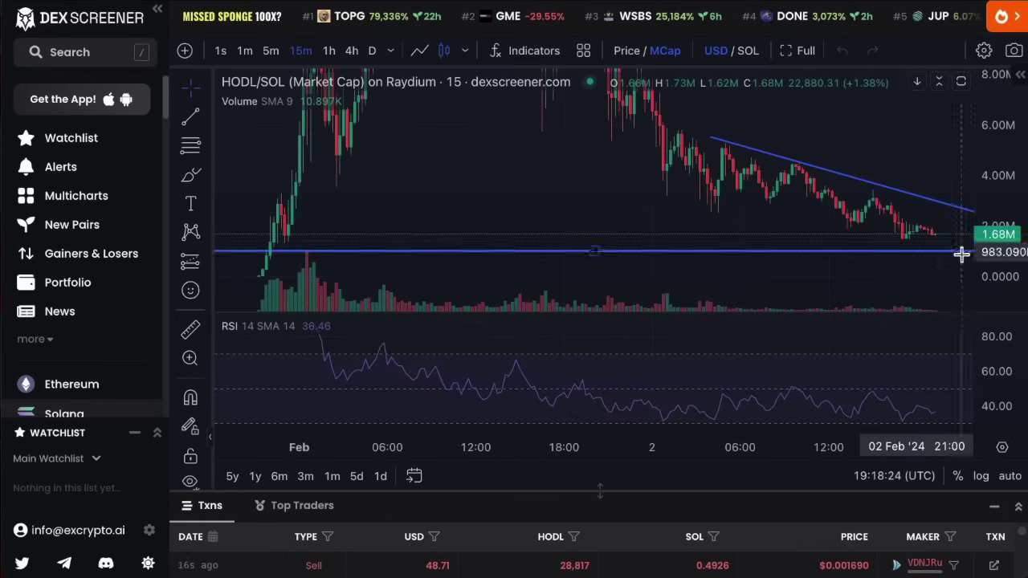
- Brush a projected path from the latest candle down to the 1.010M line, up past the descending trendline, and down again
left_click_drag(997, 241, 993, 200)
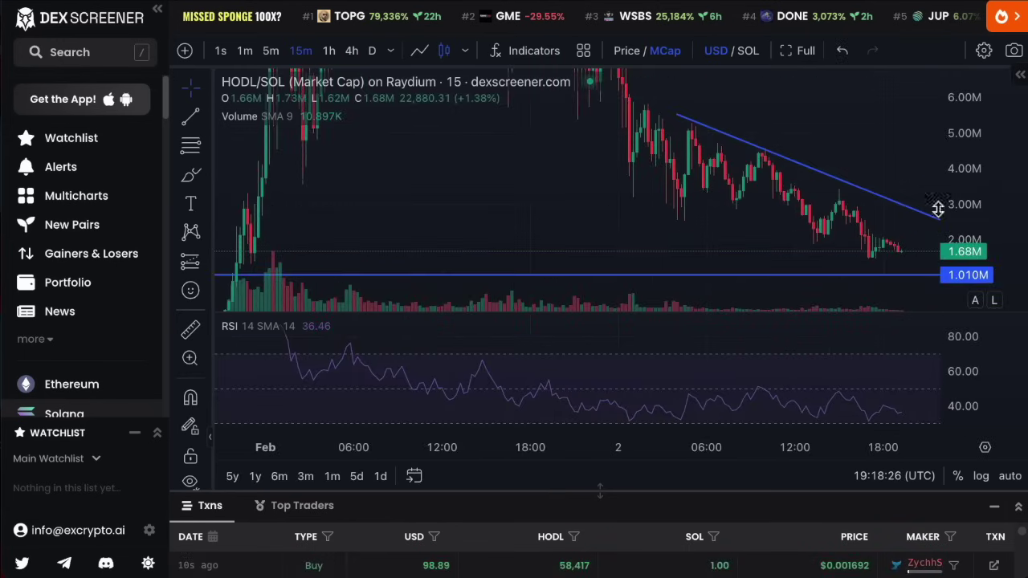
double_click(981, 132)
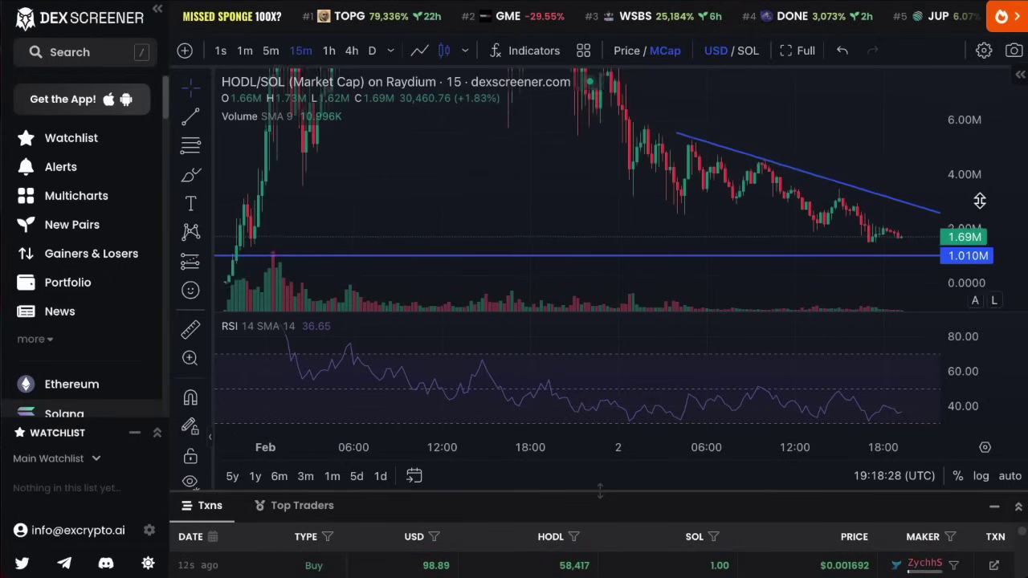
left_click_drag(568, 178, 394, 202)
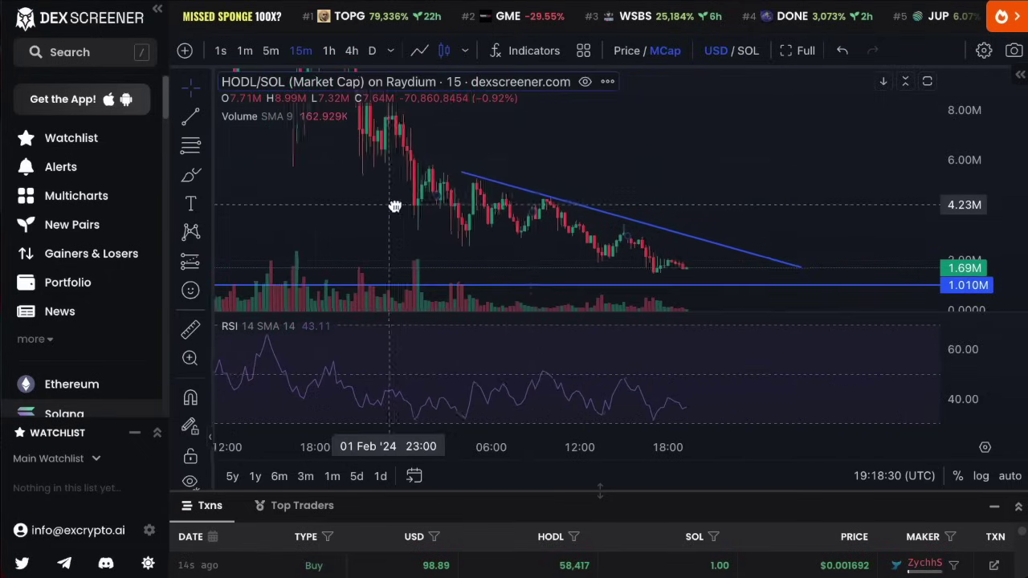
left_click_drag(913, 195, 874, 153)
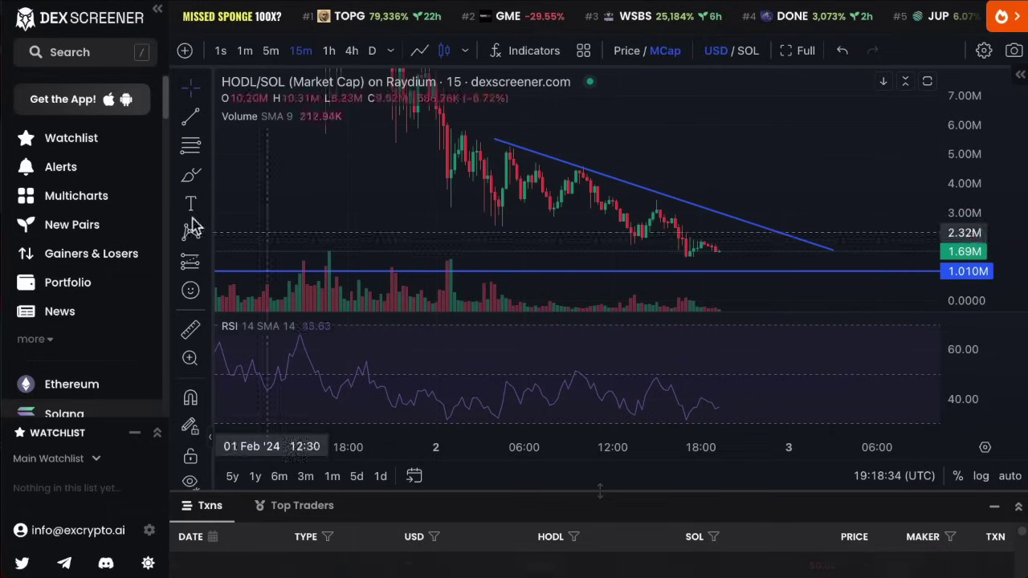
left_click(190, 175)
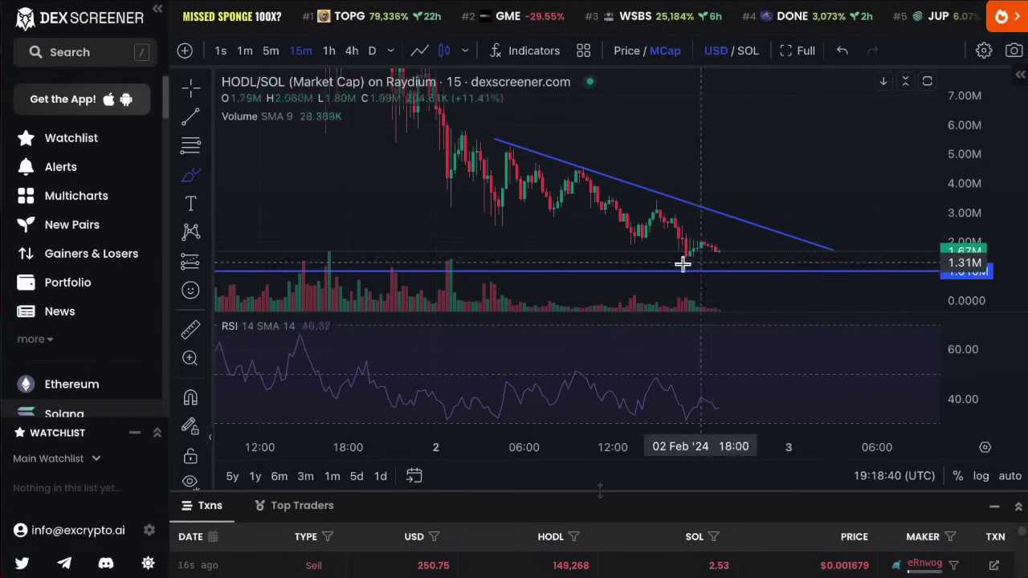
left_click_drag(731, 251, 763, 271)
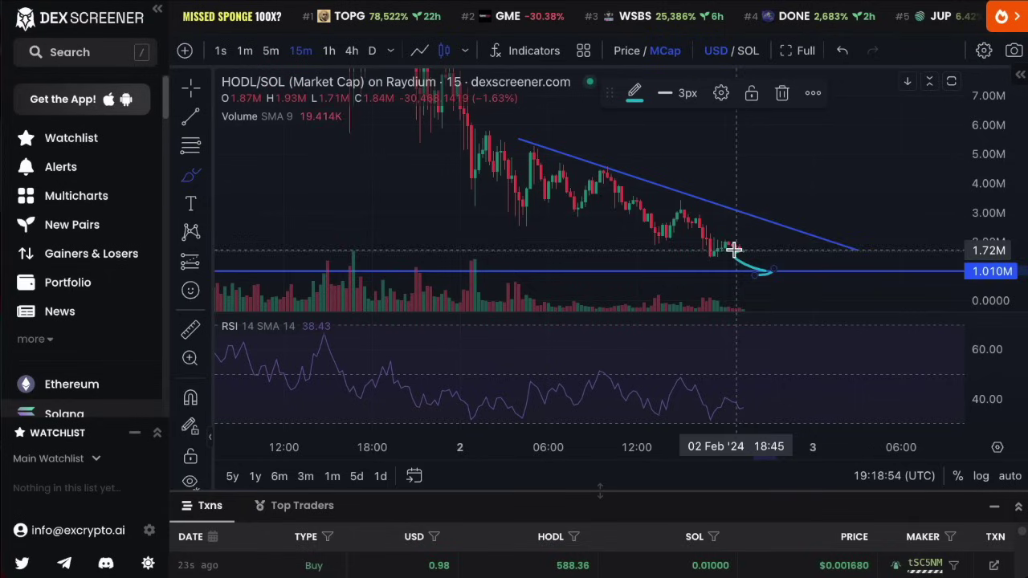
mouse_move(734, 250)
left_mouse_down()
mouse_move(777, 265)
mouse_move(833, 224)
mouse_move(918, 229)
mouse_move(903, 258)
left_mouse_up()
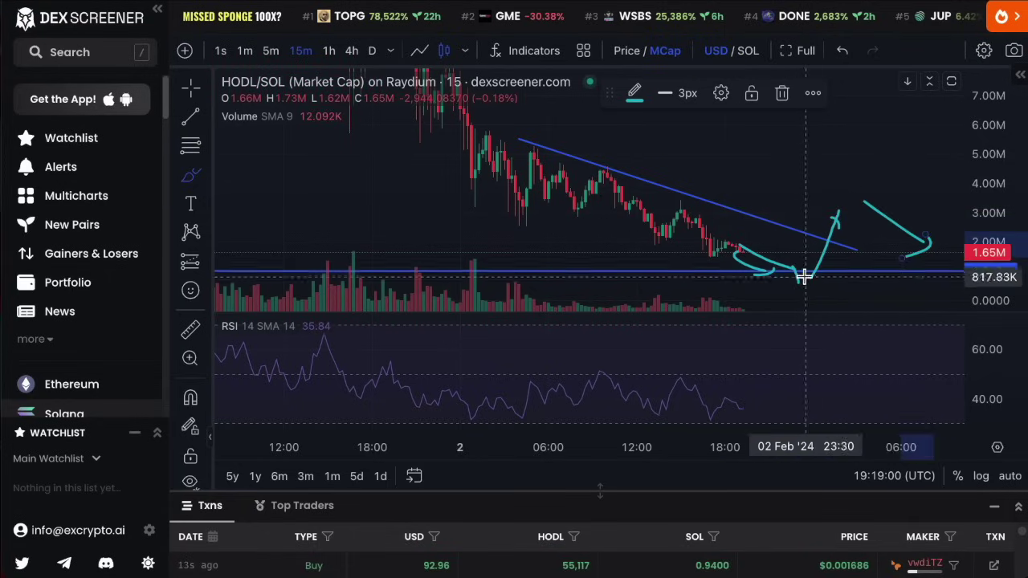
- Reinforce the projected rise with a second stroke, cap it with a short horizontal mark, and handwrite 3x above
left_click_drag(808, 268, 849, 195)
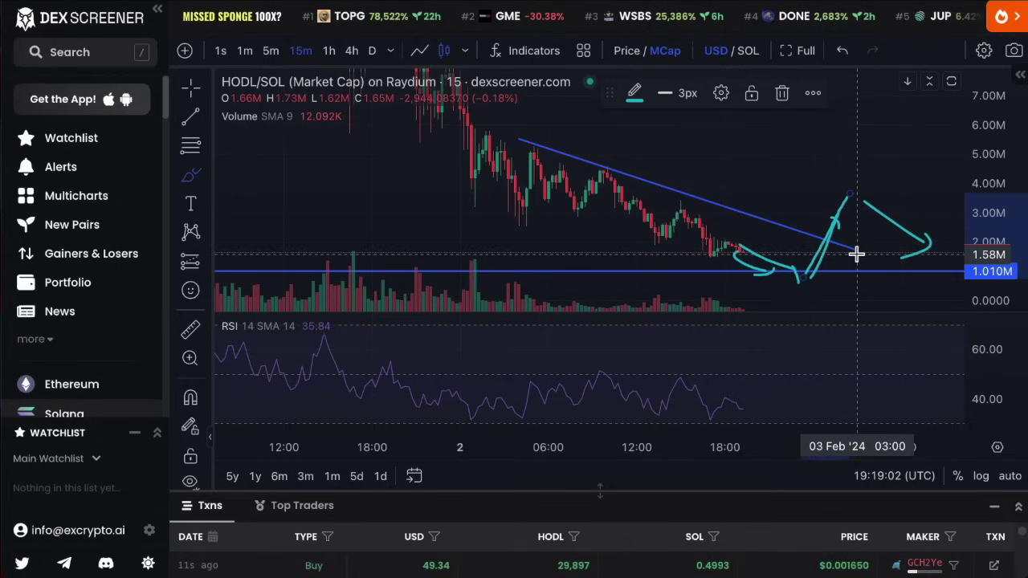
left_click_drag(836, 190, 873, 187)
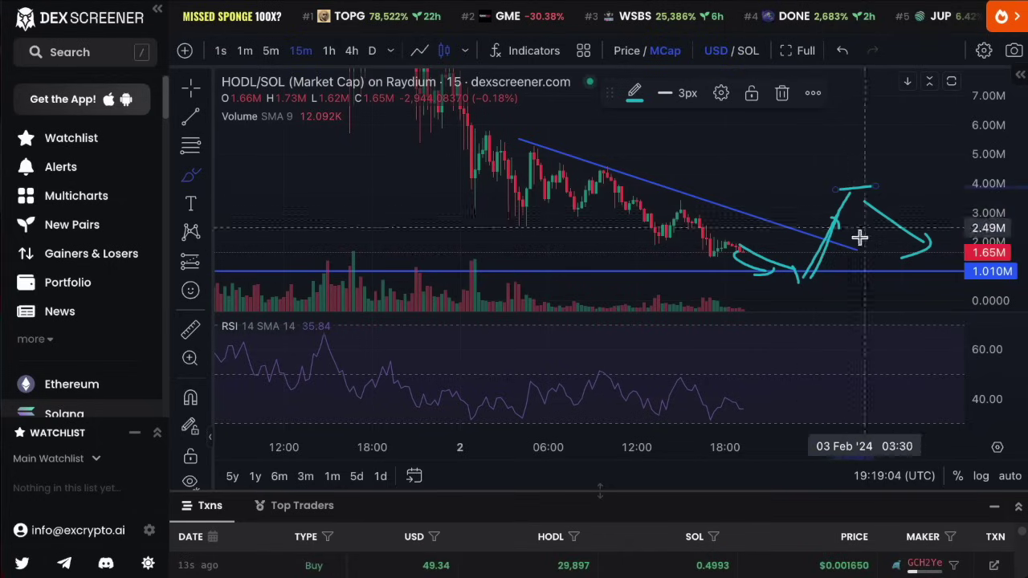
mouse_move(754, 148)
left_mouse_down()
mouse_move(771, 175)
mouse_move(843, 171)
left_mouse_up()
left_click_drag(839, 157, 813, 180)
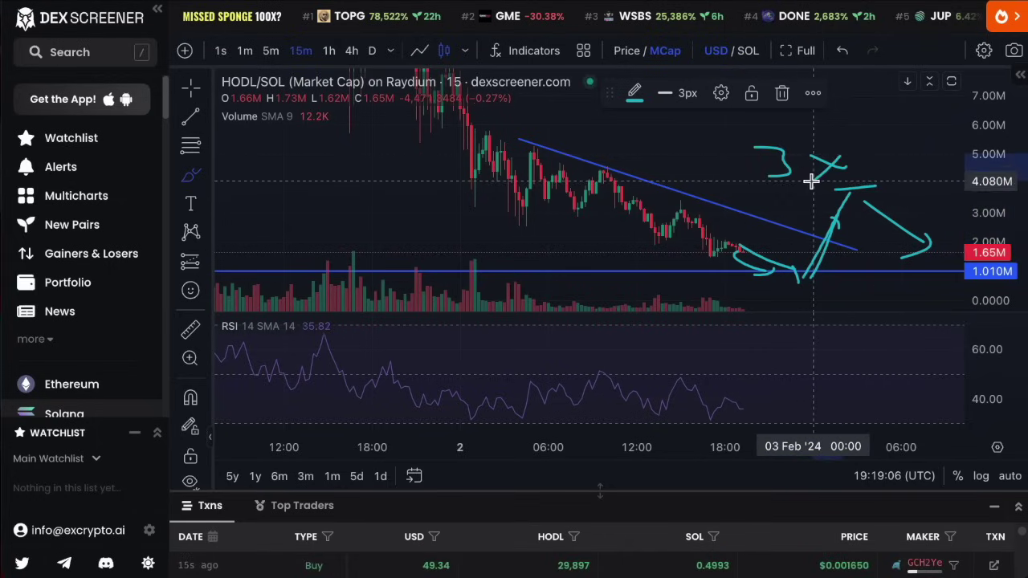
- Brush short horizontal marks at about 8M and 16M around the 1 February price peaks and handwrite 2x beside the upper one
left_click(190, 86)
mouse_move(354, 205)
left_mouse_down()
mouse_move(631, 217)
mouse_move(775, 250)
left_mouse_up()
left_click_drag(995, 88, 994, 275)
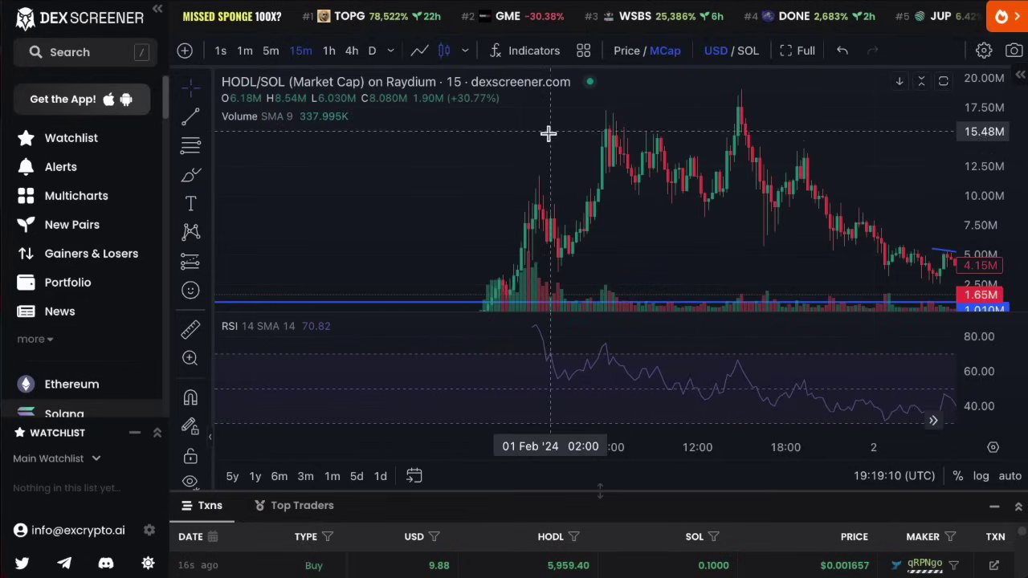
left_click_drag(548, 134, 554, 159)
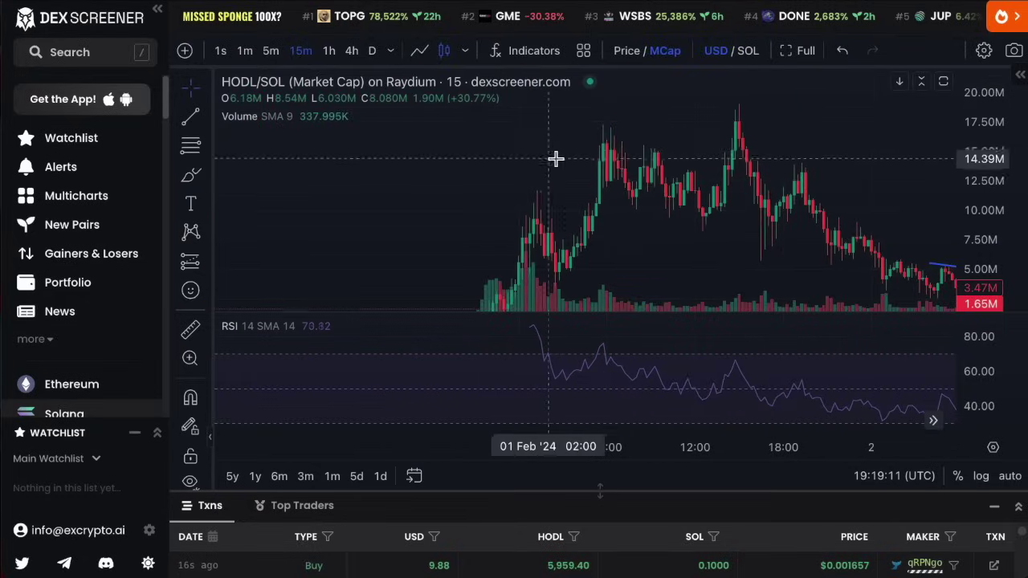
left_click(206, 178)
left_click(601, 175)
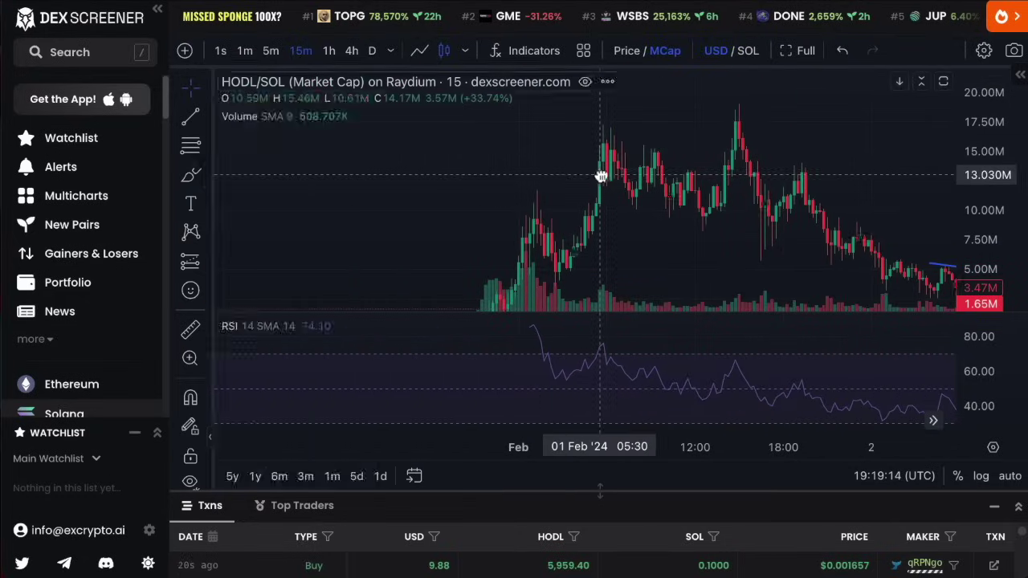
left_click_drag(600, 176, 641, 183)
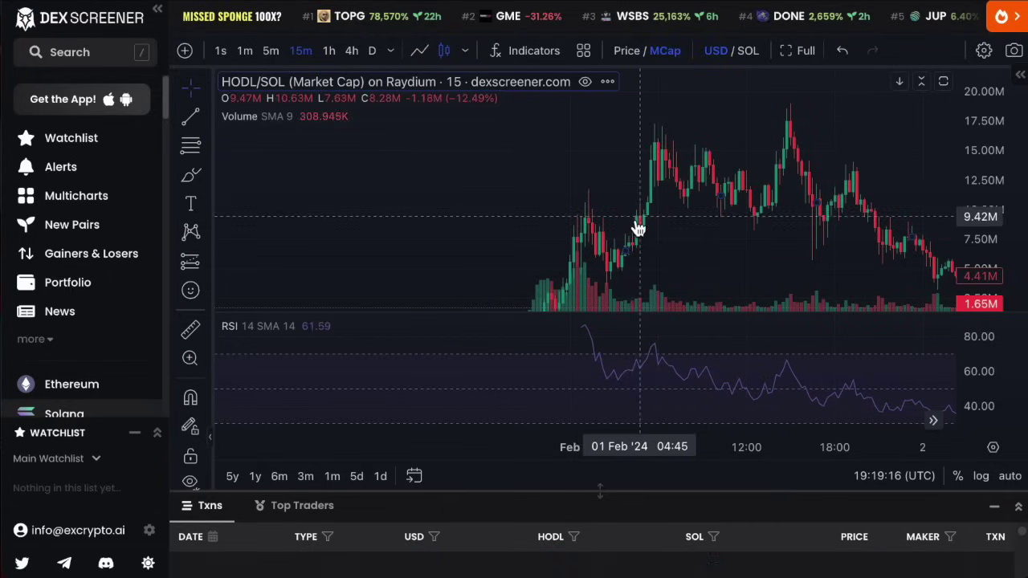
mouse_move(633, 252)
left_mouse_down()
mouse_move(661, 236)
mouse_move(573, 222)
mouse_move(669, 217)
left_mouse_up()
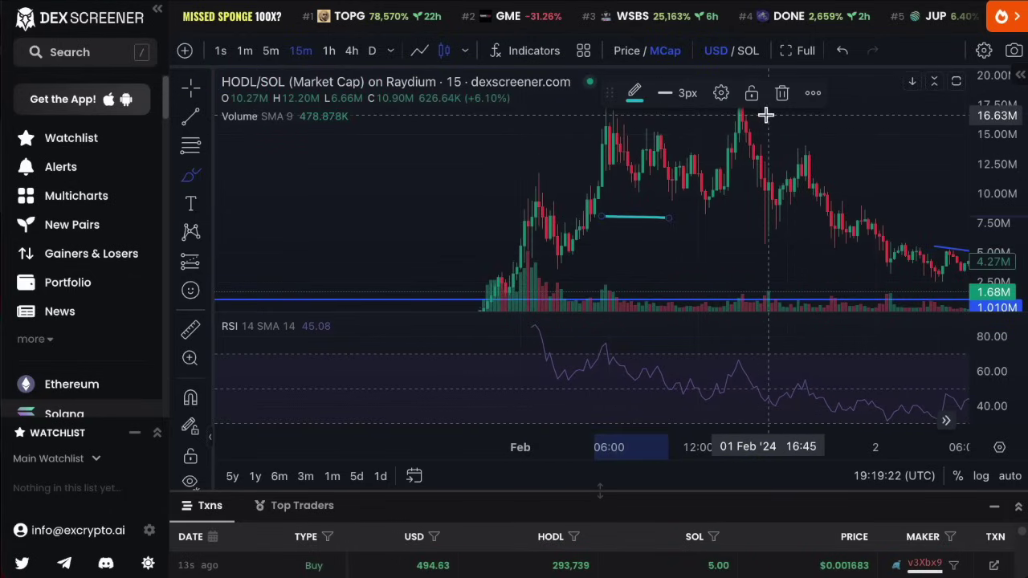
left_click_drag(754, 122, 799, 122)
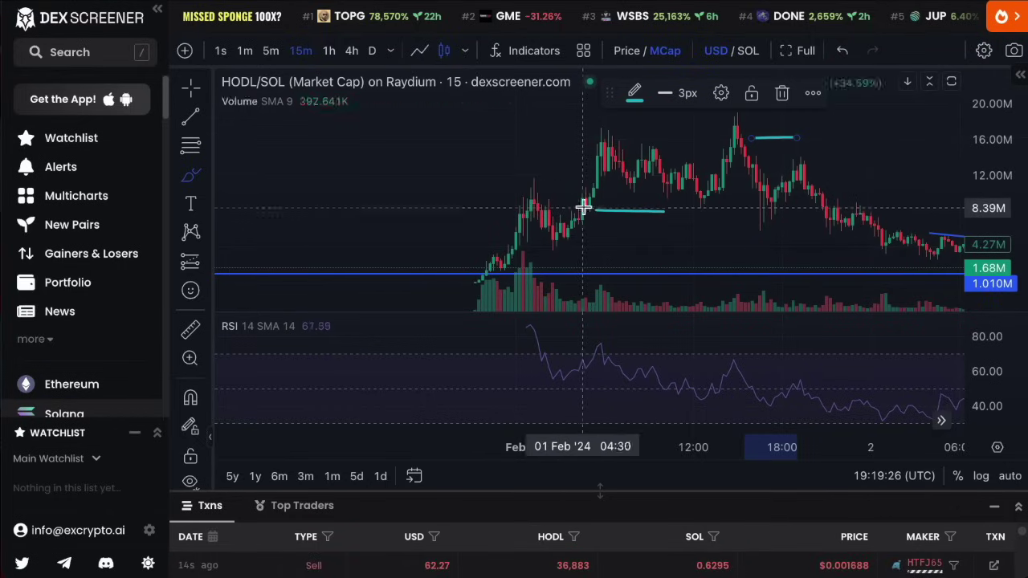
left_click(194, 178)
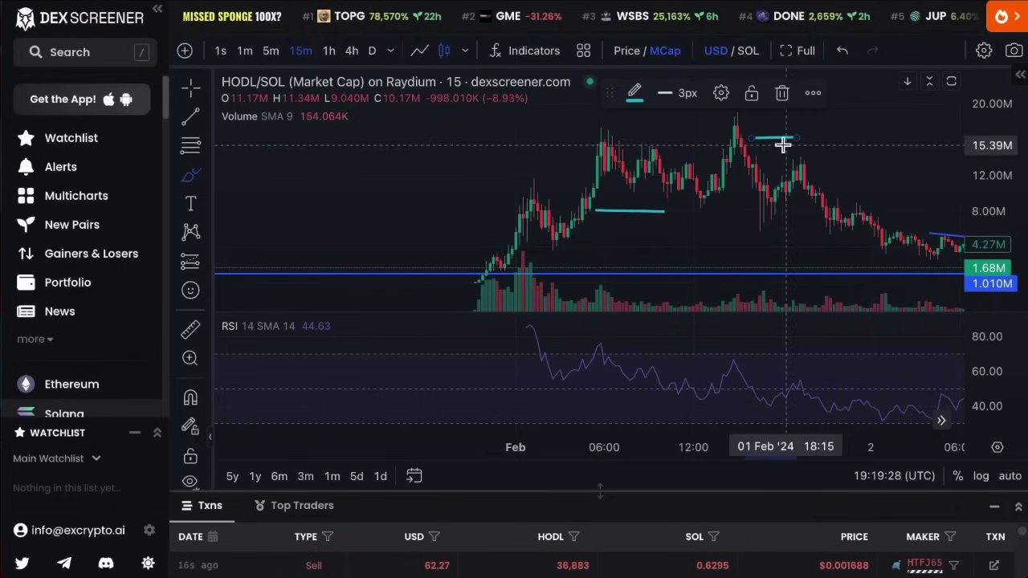
mouse_move(827, 144)
left_mouse_down()
mouse_move(872, 150)
mouse_move(865, 168)
left_mouse_up()
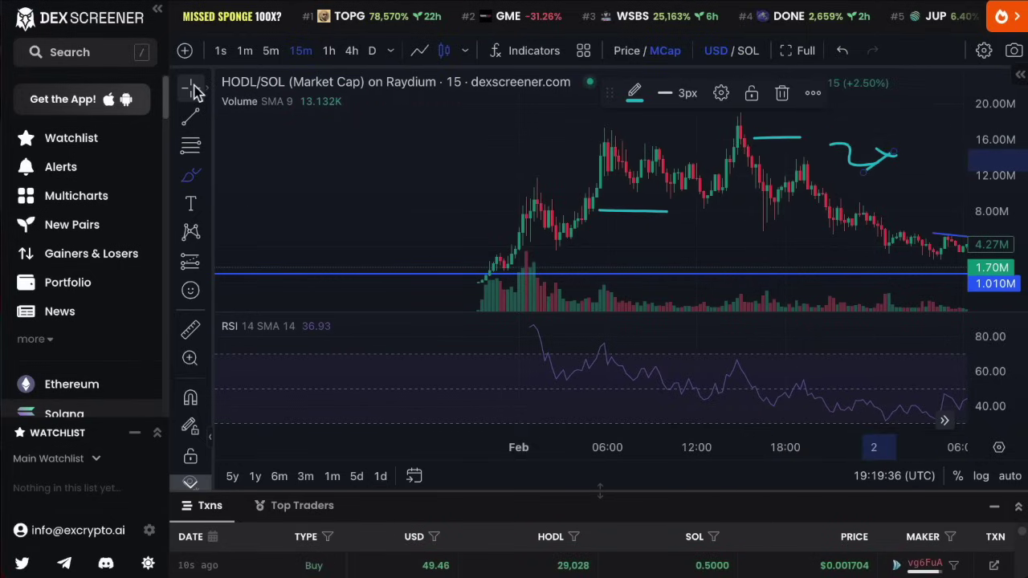
- Brush extra rising strokes onto the HODL projection, from the 1.010M line to about 2M and on up to about 3M
scroll(418, 153, "right", 10)
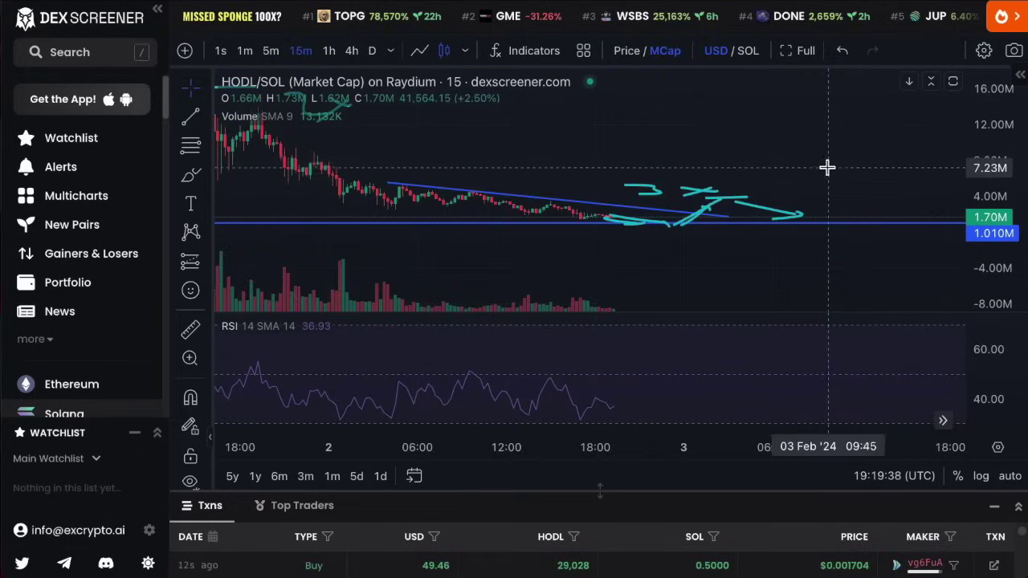
scroll(827, 167, "left", 3)
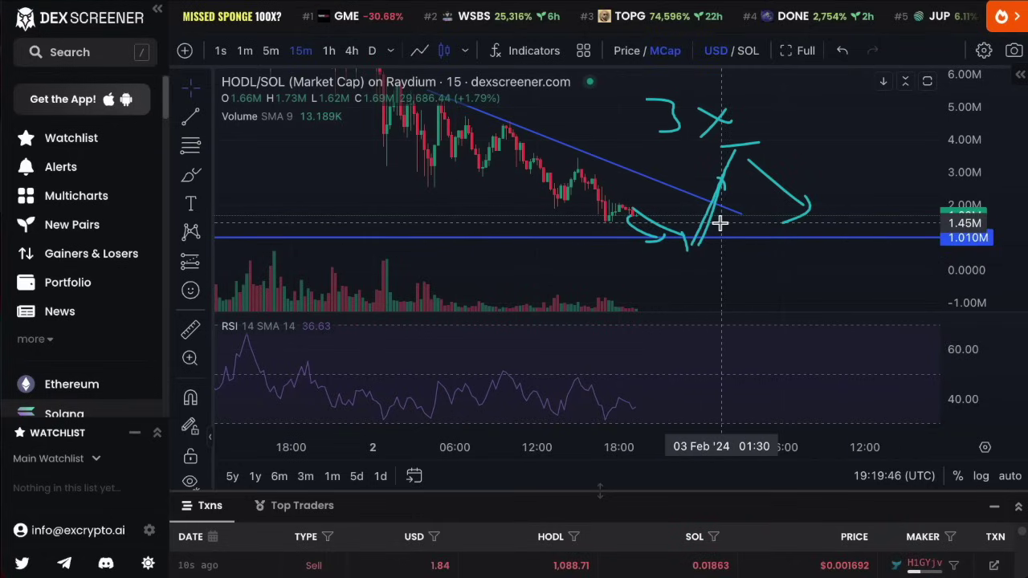
left_click(190, 177)
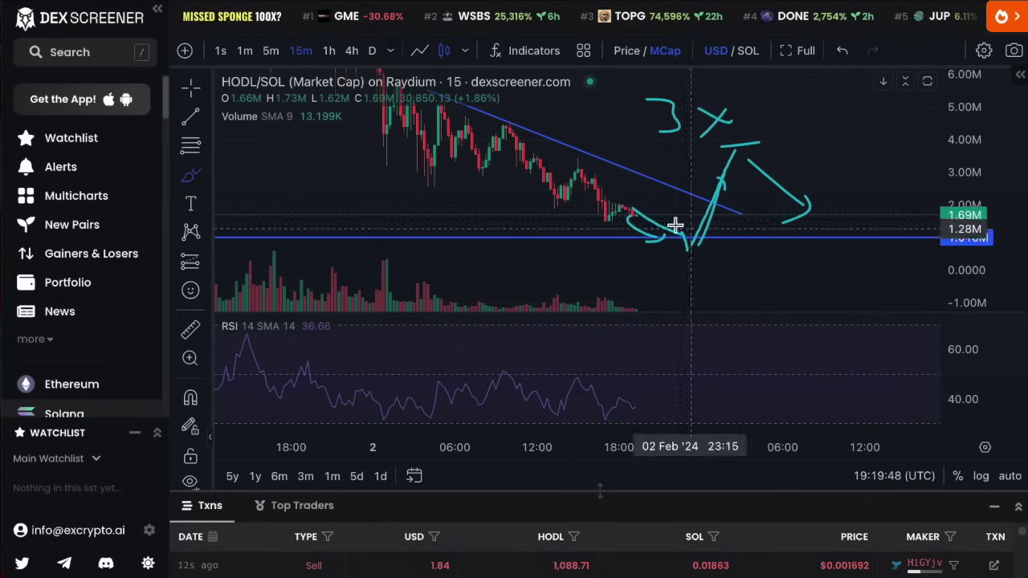
scroll(690, 229, "left", 2)
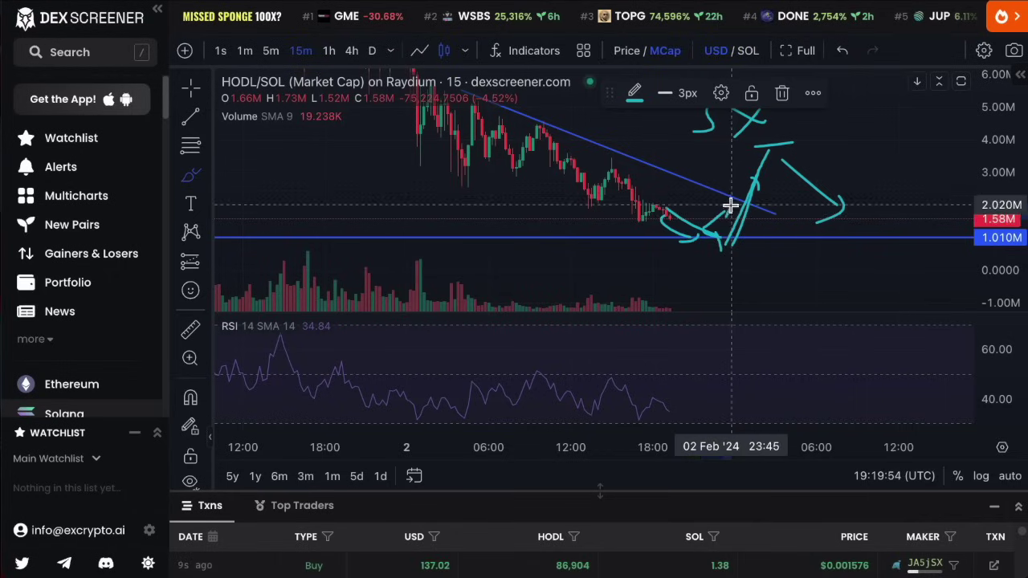
left_click_drag(730, 205, 783, 170)
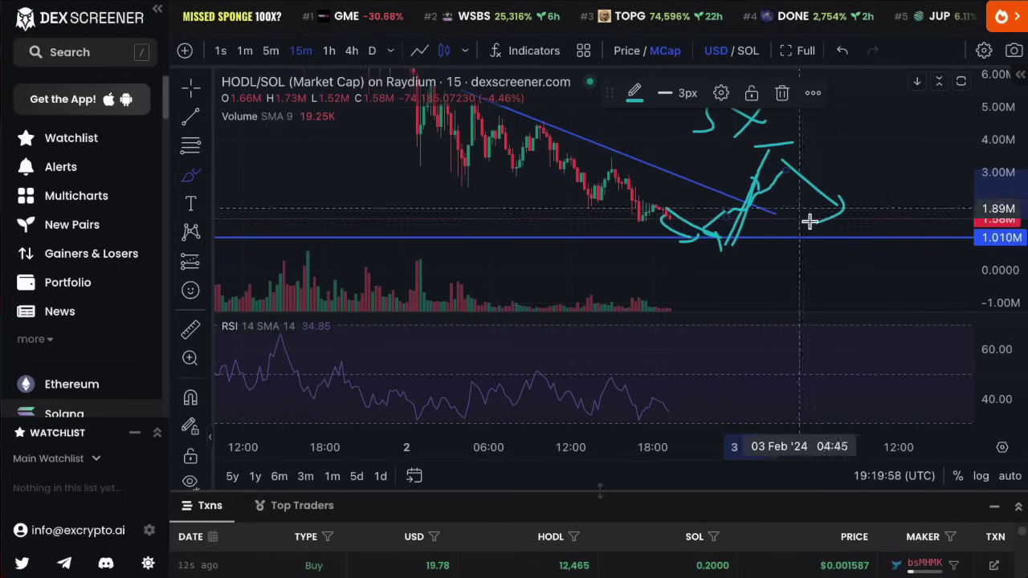
- Extend the market cap scale to about 400M and brush a double-headed horizontal arrow at about 240M with a short dash beside it
scroll(808, 220, "down", 3)
left_click_drag(985, 123, 838, 264)
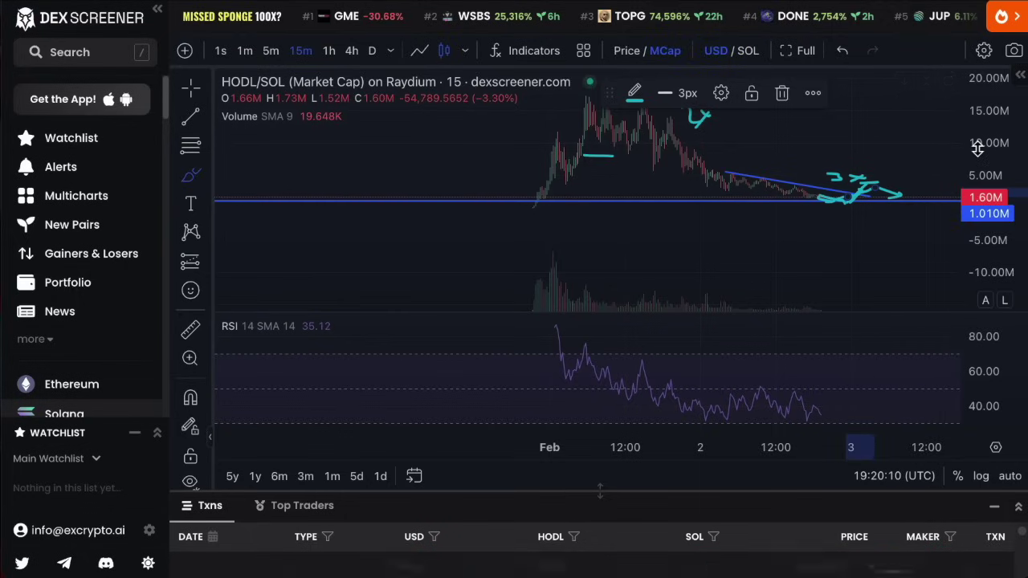
scroll(958, 178, "up", 1)
scroll(958, 179, "down", 3)
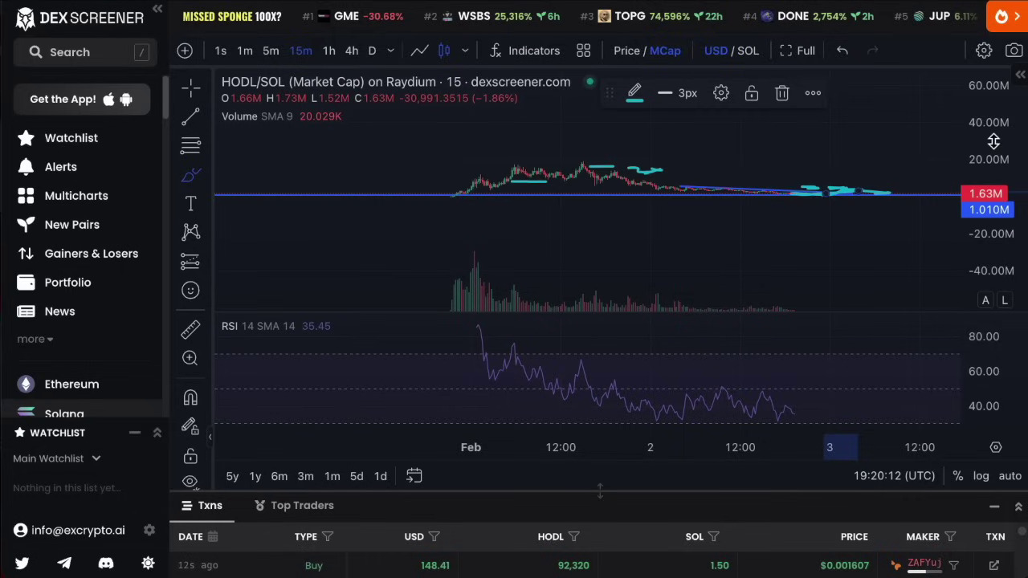
mouse_move(285, 152)
left_mouse_down()
mouse_move(613, 270)
mouse_move(1016, 165)
mouse_move(828, 188)
mouse_move(696, 241)
mouse_move(644, 248)
mouse_move(650, 207)
left_mouse_up()
left_click(190, 176)
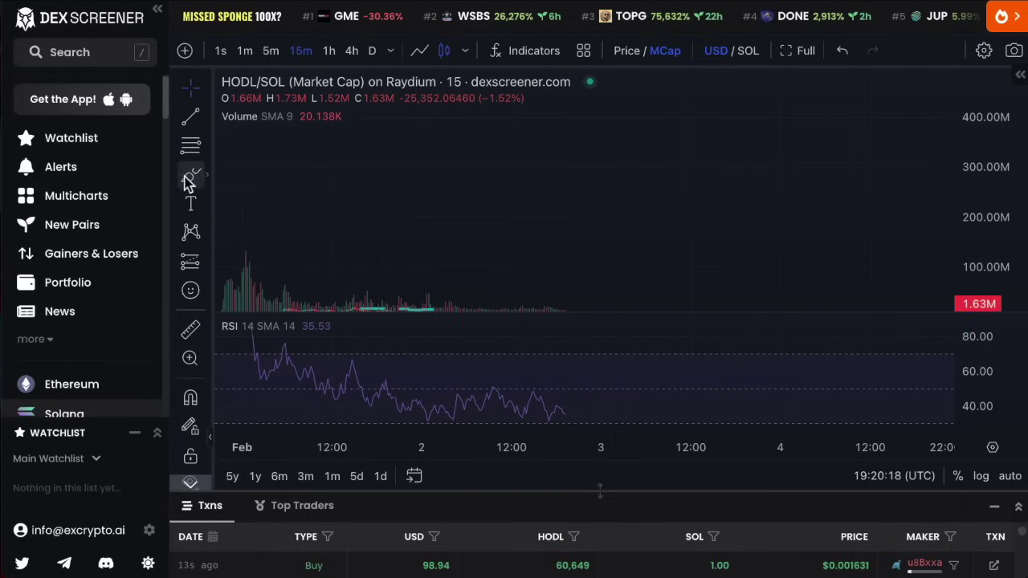
left_click_drag(538, 199, 672, 201)
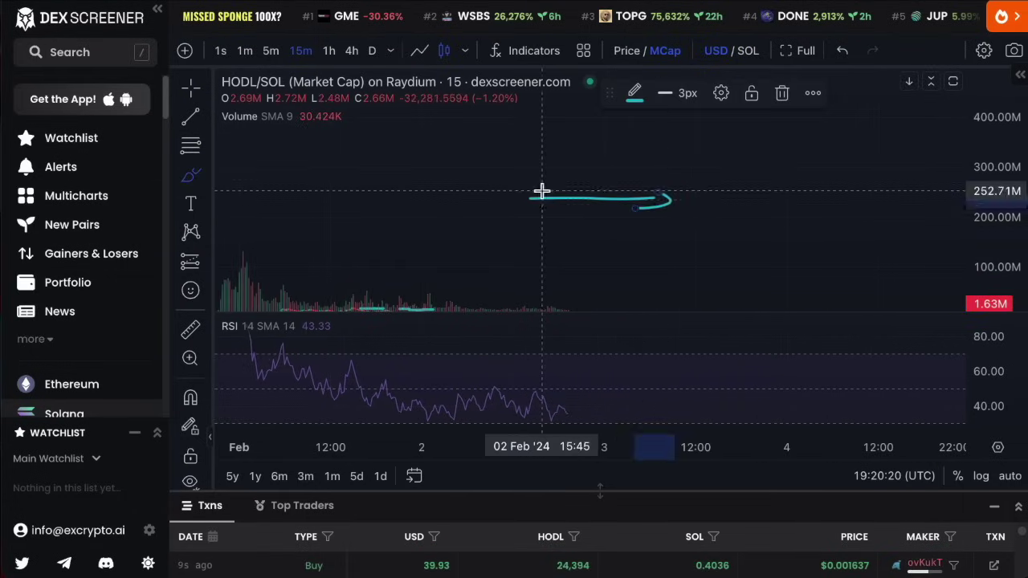
left_click_drag(541, 193, 566, 206)
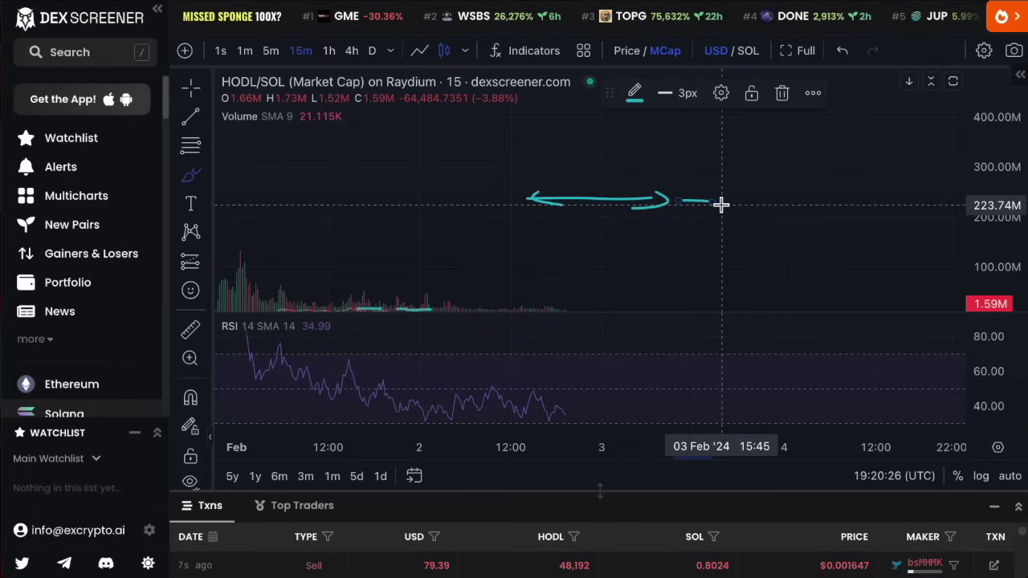
- Brush a horizontal line at about 300M, handwrite 30% below it and 1.3x above the double-headed arrow
left_click_drag(751, 167, 872, 163)
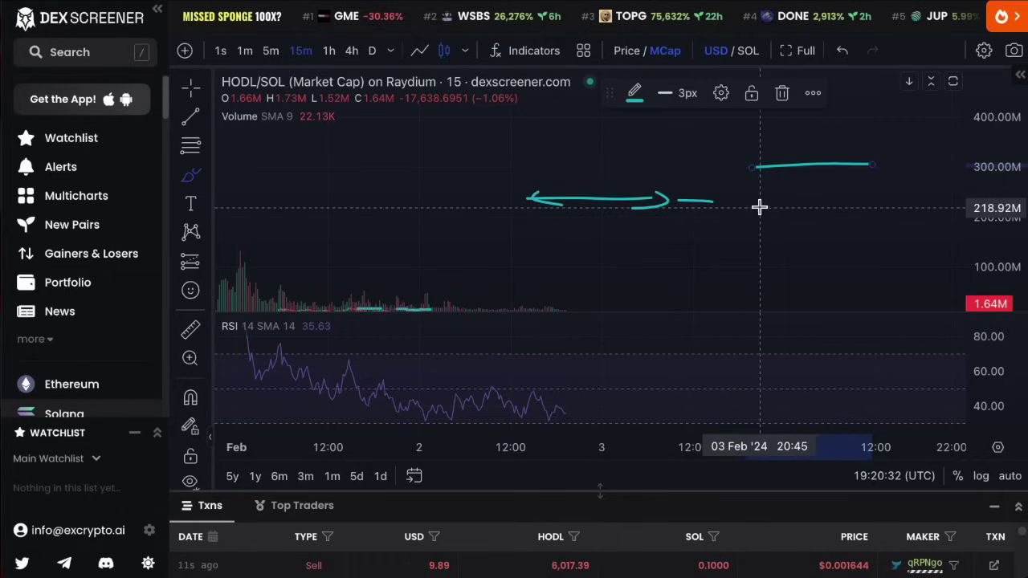
mouse_move(764, 207)
left_mouse_down()
mouse_move(774, 227)
mouse_move(799, 229)
mouse_move(763, 246)
left_mouse_up()
left_click_drag(828, 213, 820, 229)
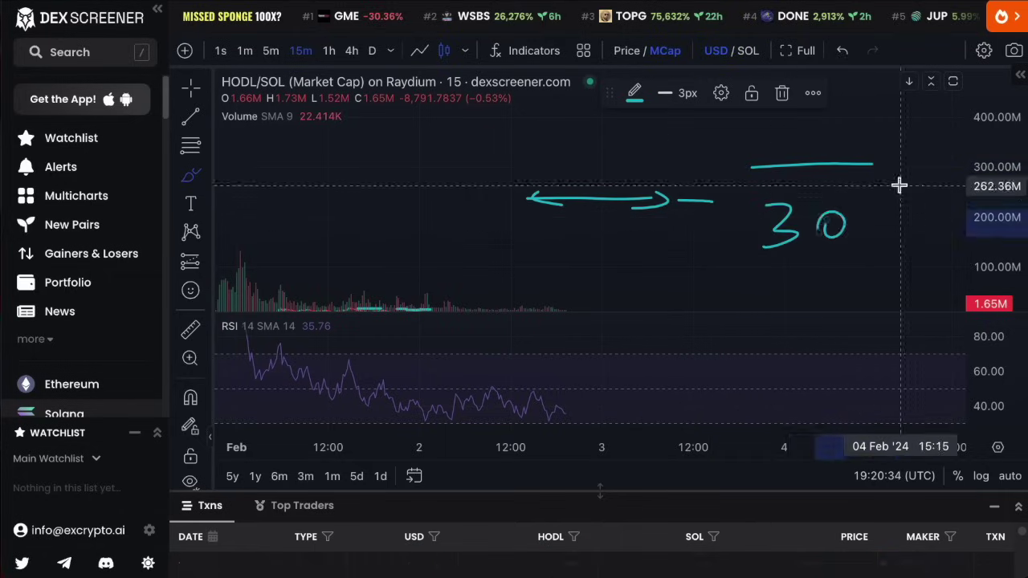
mouse_move(893, 200)
left_mouse_down()
mouse_move(887, 235)
mouse_move(914, 236)
left_mouse_up()
mouse_move(608, 139)
left_mouse_down()
mouse_move(617, 167)
mouse_move(734, 158)
mouse_move(710, 171)
left_mouse_up()
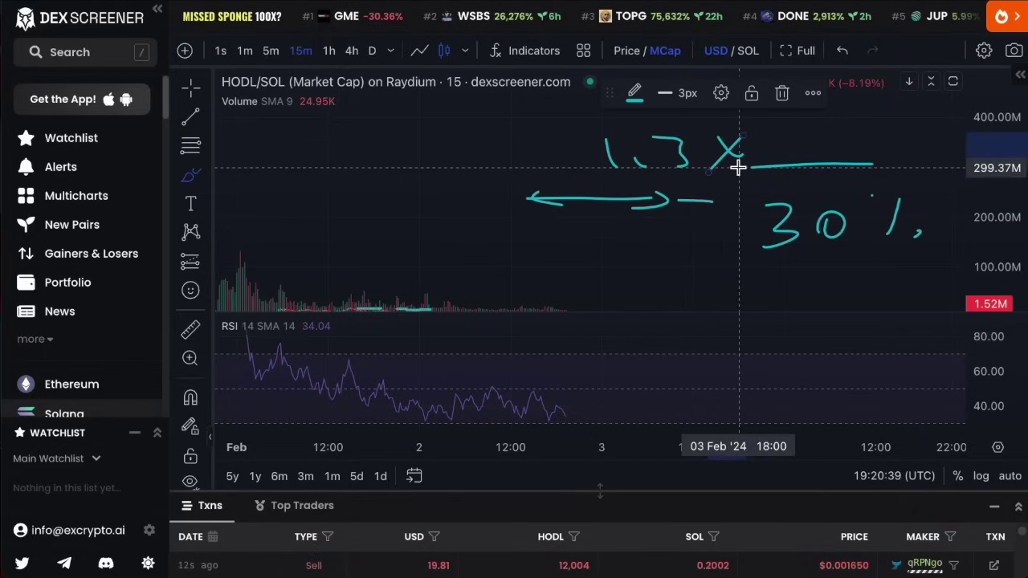
- Examine the HODL price history against the handwritten 1.3x and 30% projection at a wider market cap scale
scroll(738, 168, "down", 5)
left_click_drag(1002, 197, 1008, 345)
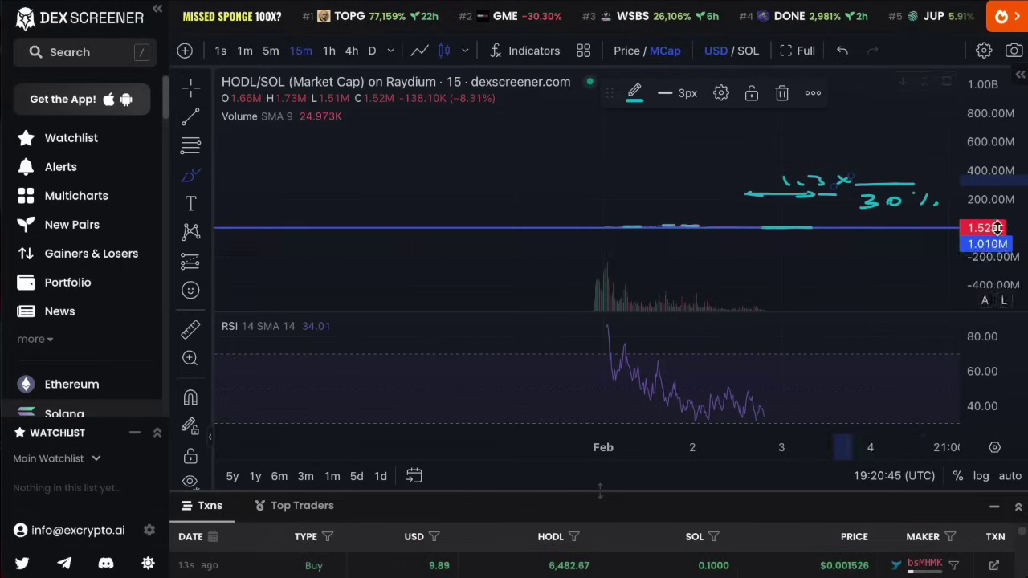
left_click_drag(996, 241, 996, 197)
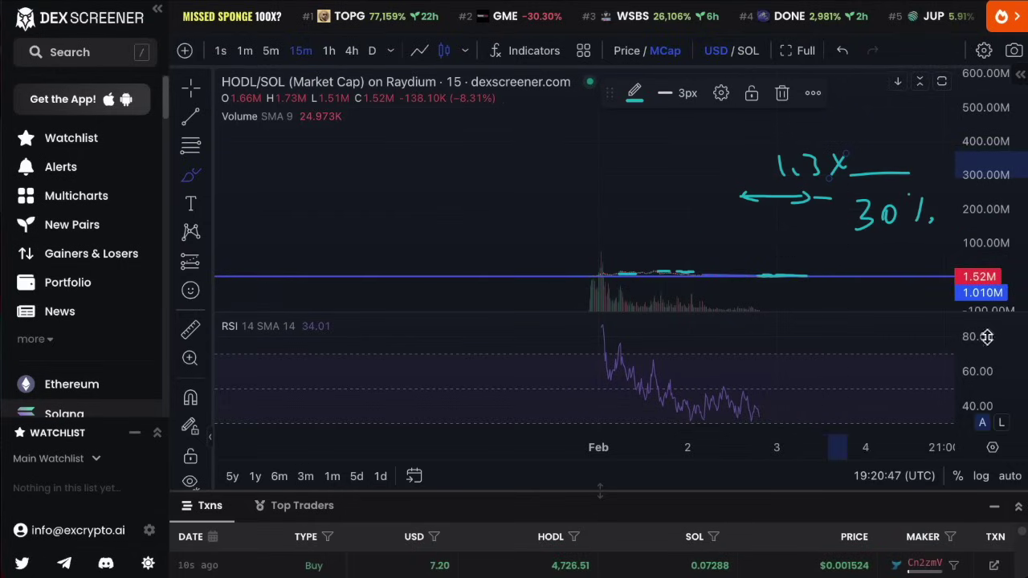
left_click_drag(981, 255, 975, 210)
left_click_drag(237, 116, 185, 48)
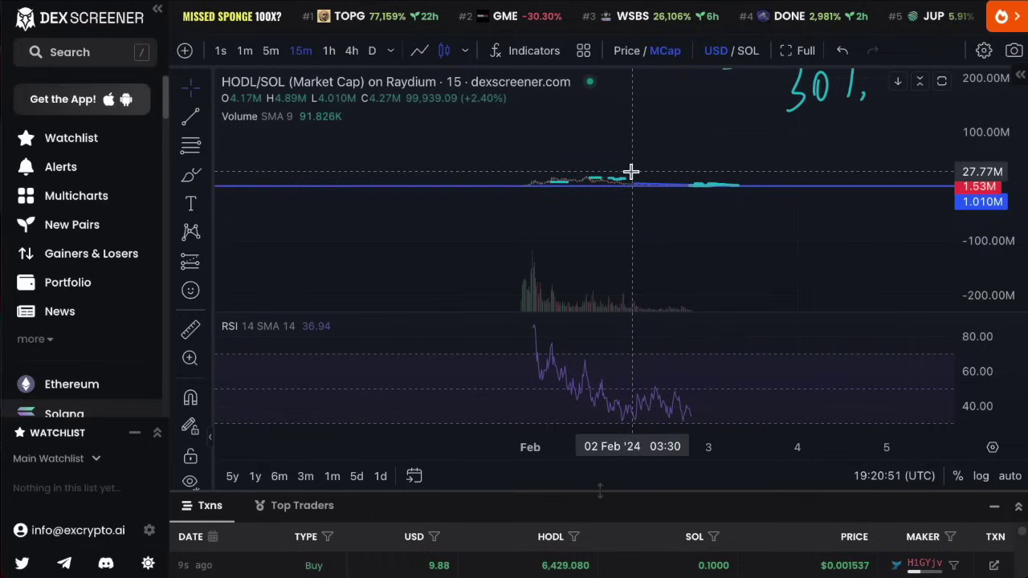
left_click_drag(975, 164, 976, 120)
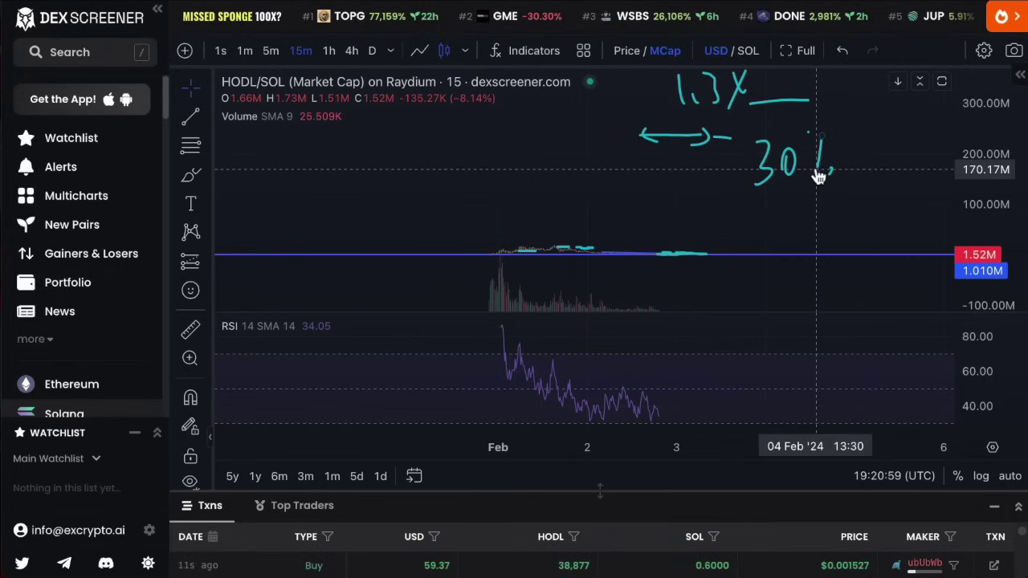
scroll(828, 216, "up", 1)
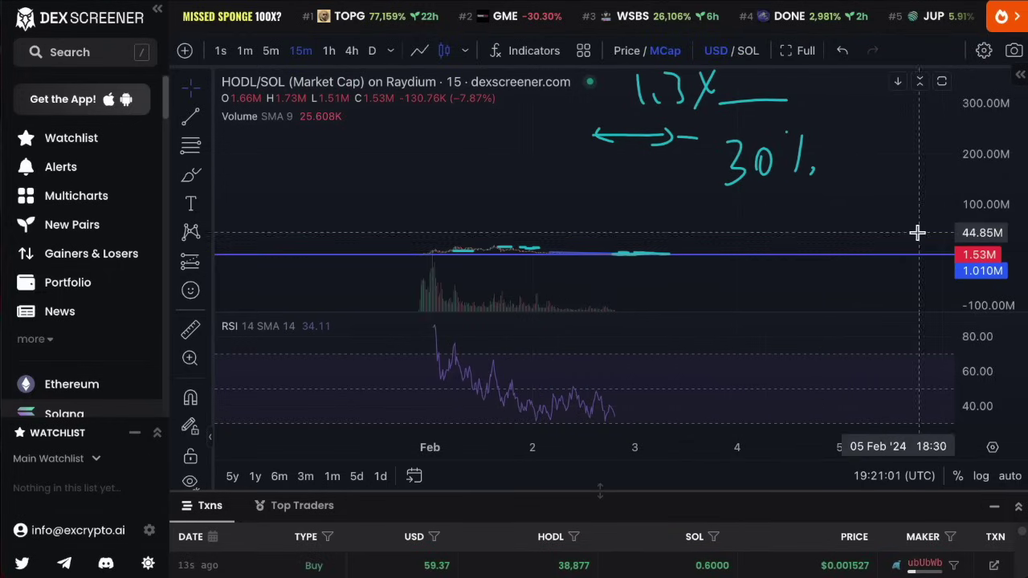
scroll(80, 104, "down", 1)
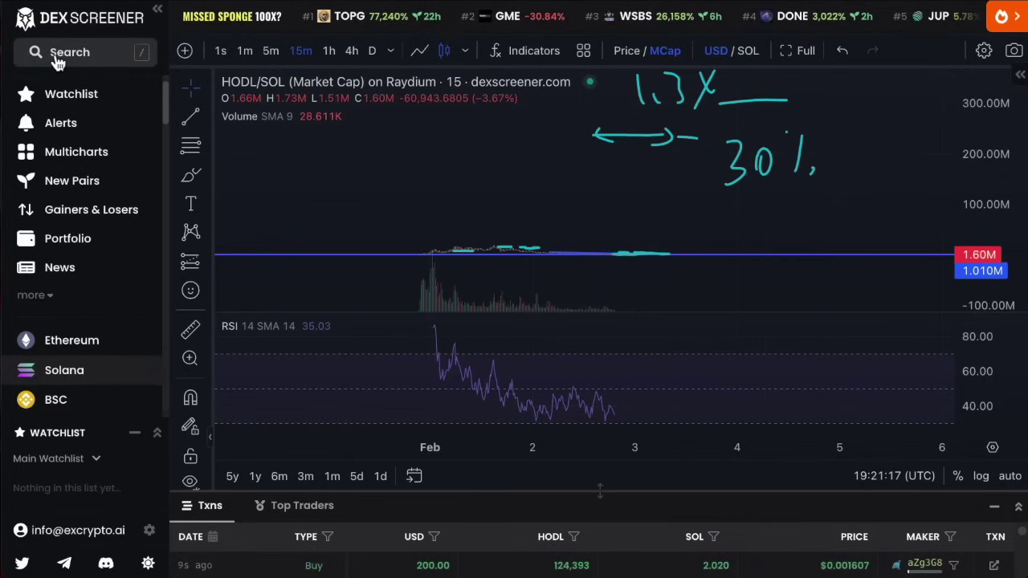
- Open the token search
left_click(63, 57)
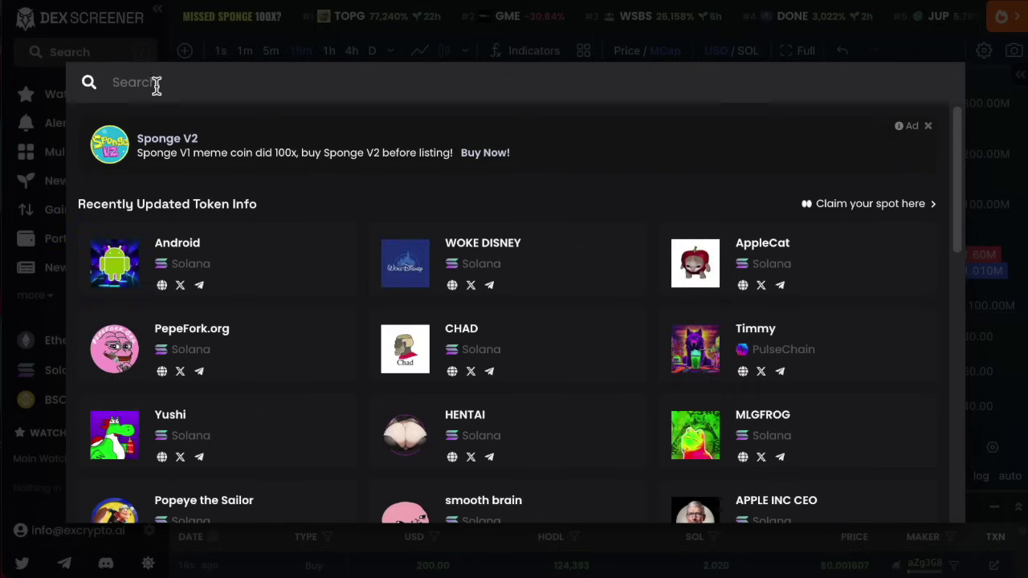